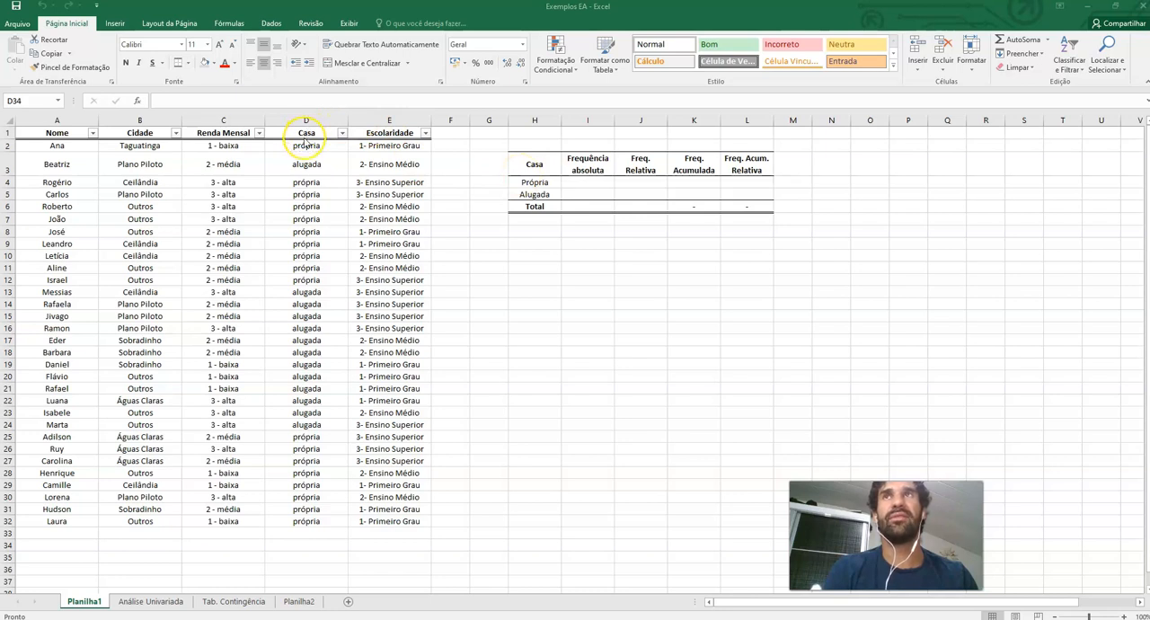
Count the 'própria' entries in the Casa column and enter 18 as Própria's absolute frequency
{"action": "double_click", "coordinate": [537, 167]}
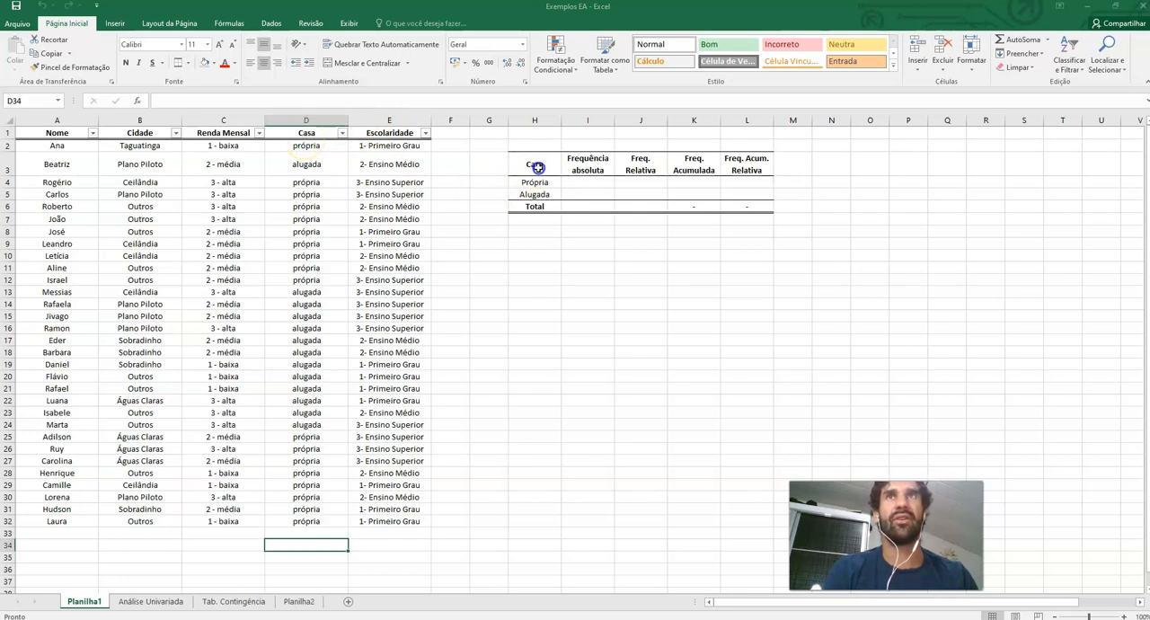
{"action": "left_click", "coordinate": [537, 163]}
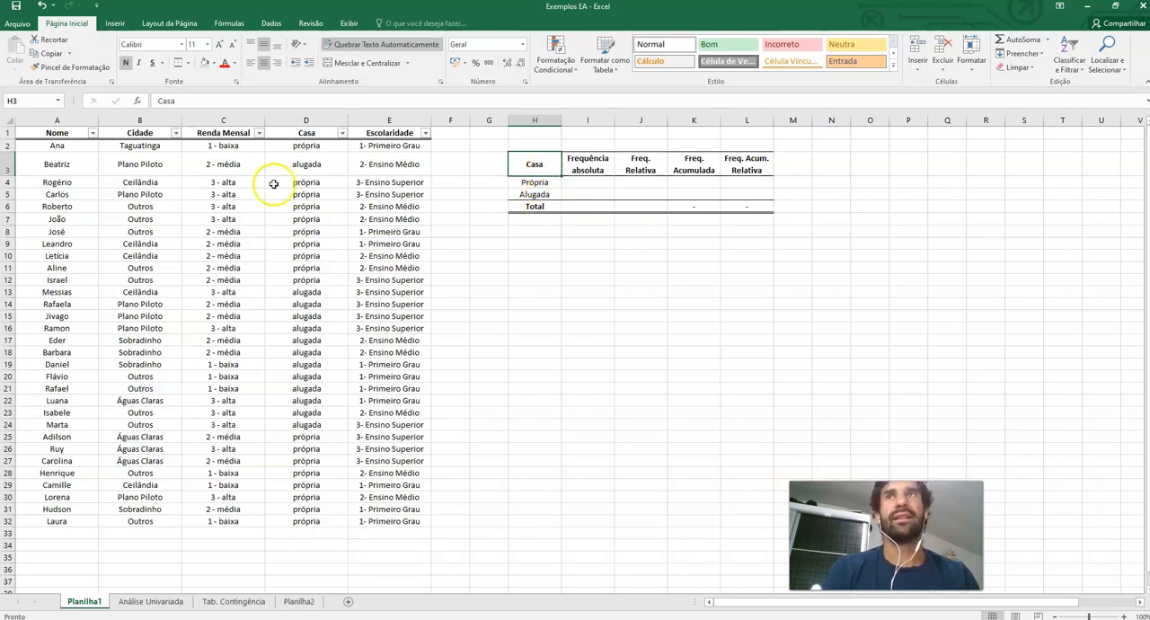
{"action": "left_click", "coordinate": [540, 185]}
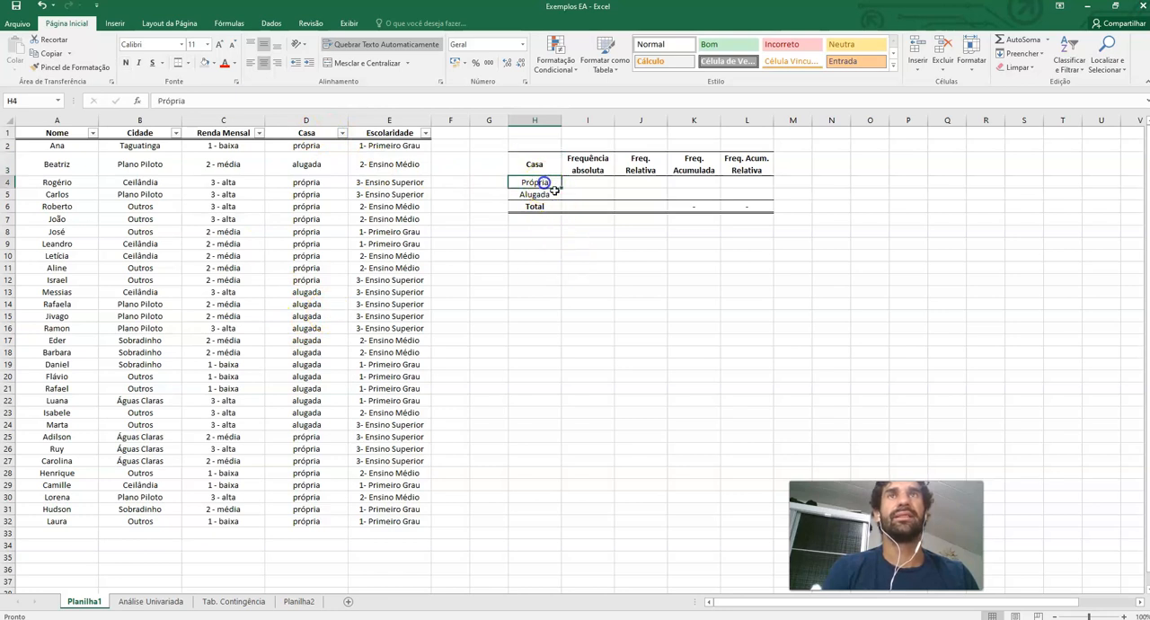
{"action": "left_click", "coordinate": [597, 168]}
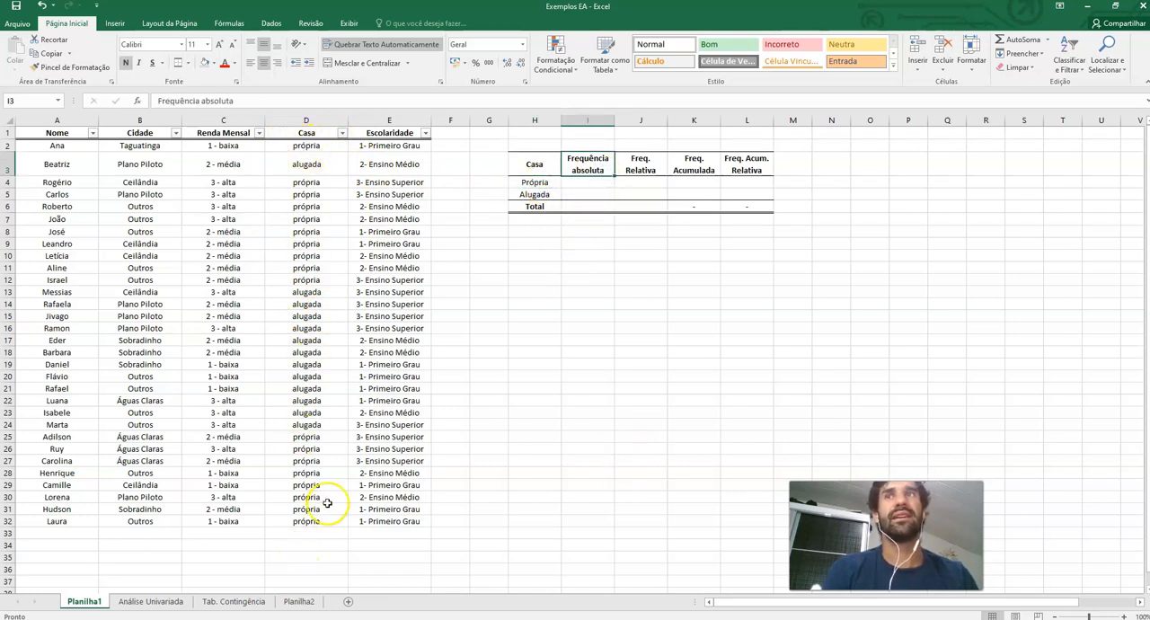
{"action": "left_click", "coordinate": [318, 145]}
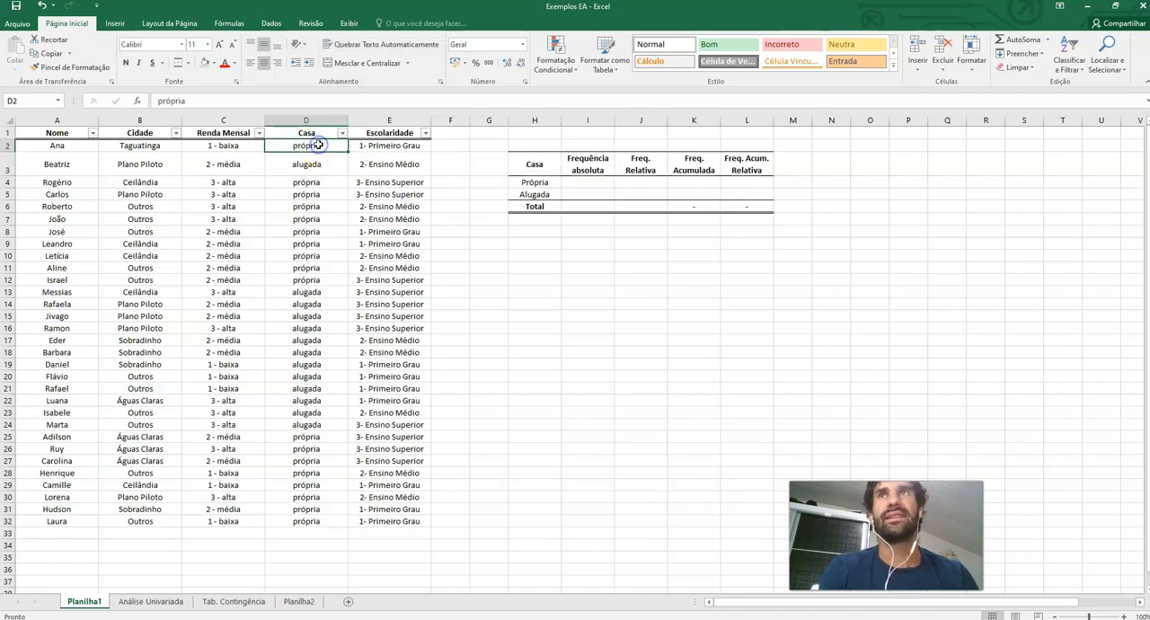
{"action": "left_click", "coordinate": [308, 182]}
{"action": "left_click", "coordinate": [320, 194]}
{"action": "left_click", "coordinate": [321, 206]}
{"action": "left_click", "coordinate": [323, 219]}
{"action": "left_click", "coordinate": [326, 232]}
{"action": "left_click", "coordinate": [328, 243]}
{"action": "left_click", "coordinate": [328, 256]}
{"action": "left_click", "coordinate": [329, 268]}
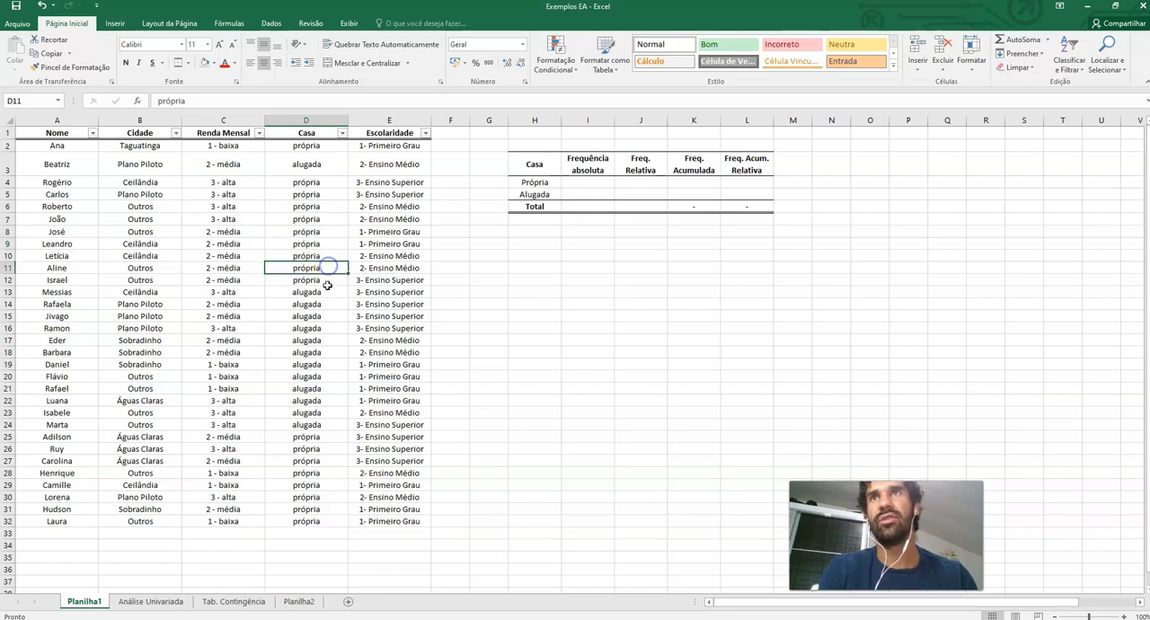
{"action": "left_click", "coordinate": [325, 437]}
{"action": "left_click", "coordinate": [325, 448]}
{"action": "left_click", "coordinate": [325, 461]}
{"action": "left_click", "coordinate": [326, 473]}
{"action": "left_click", "coordinate": [325, 485]}
{"action": "left_click", "coordinate": [327, 497]}
{"action": "left_click", "coordinate": [328, 509]}
{"action": "left_click", "coordinate": [332, 521]}
{"action": "left_click", "coordinate": [582, 183]}
{"action": "type", "text": "18"}
{"action": "key", "text": "Return"}
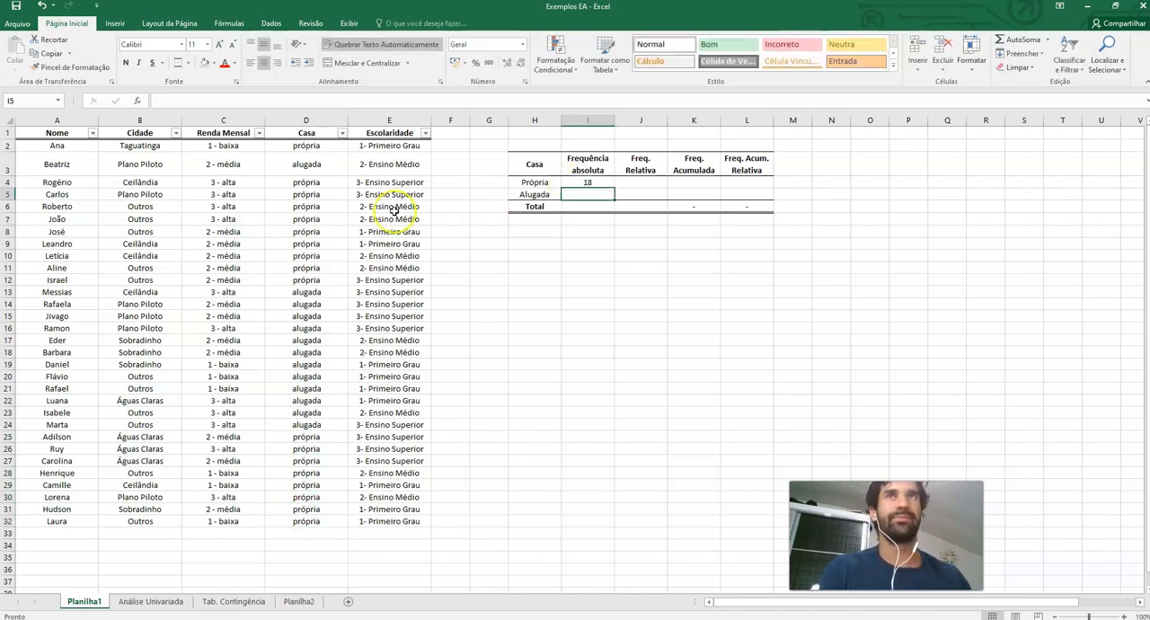
Count the 'alugada' entries in the Casa column and enter 13 as Alugada's absolute frequency
{"action": "left_click", "coordinate": [310, 163]}
{"action": "left_click", "coordinate": [323, 292]}
{"action": "left_click", "coordinate": [325, 303]}
{"action": "left_click", "coordinate": [326, 316]}
{"action": "left_click", "coordinate": [327, 328]}
{"action": "left_click", "coordinate": [327, 340]}
{"action": "left_click", "coordinate": [328, 353]}
{"action": "left_click", "coordinate": [329, 364]}
{"action": "left_click", "coordinate": [330, 376]}
{"action": "left_click", "coordinate": [330, 388]}
{"action": "left_click", "coordinate": [331, 400]}
{"action": "left_click", "coordinate": [331, 412]}
{"action": "left_click", "coordinate": [331, 424]}
{"action": "left_click", "coordinate": [593, 193]}
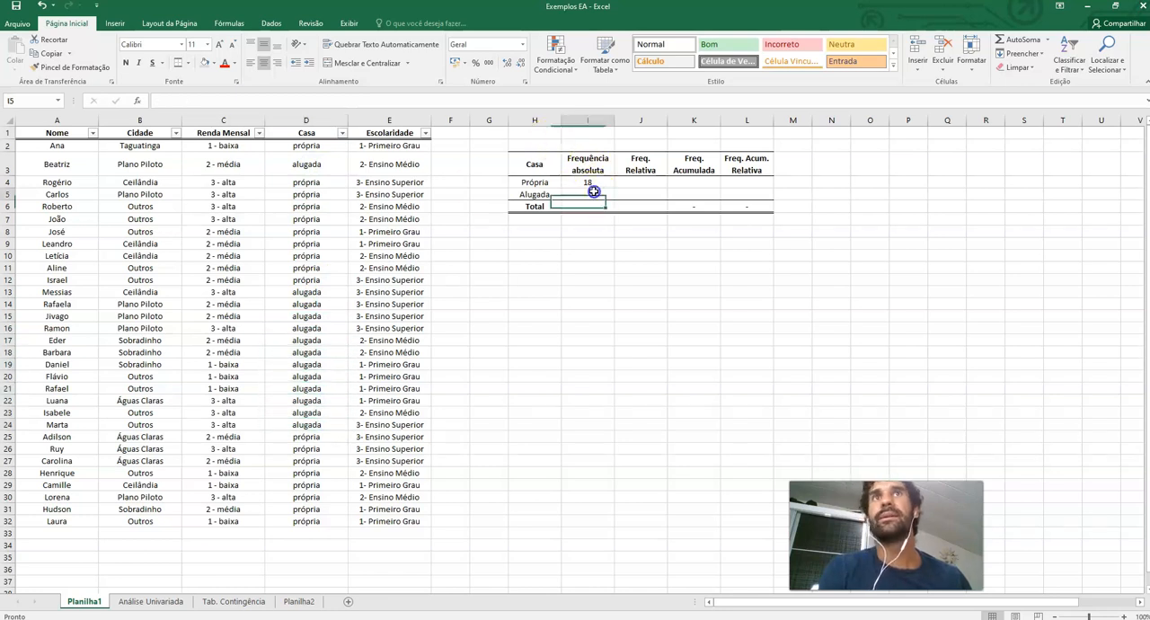
{"action": "type", "text": "13"}
Enter 31 as the total absolute frequency and check it against the number of names listed
{"action": "left_click", "coordinate": [566, 208]}
{"action": "type", "text": "31"}
{"action": "key", "text": "Return"}
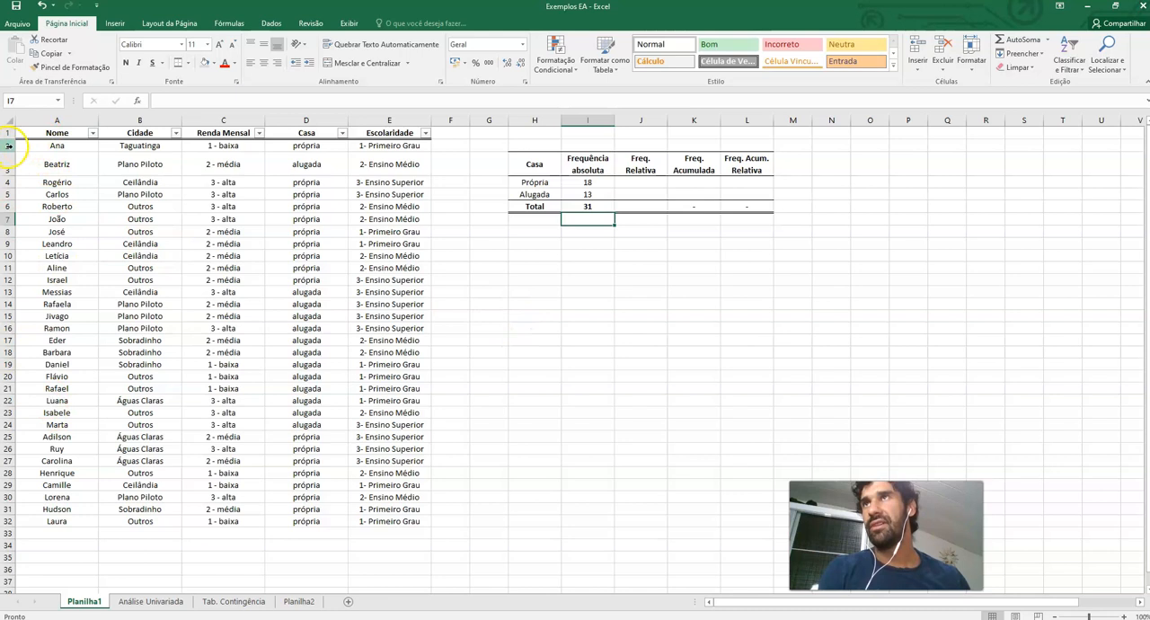
{"action": "left_click_drag", "start_coordinate": [45, 146], "coordinate": [57, 521]}
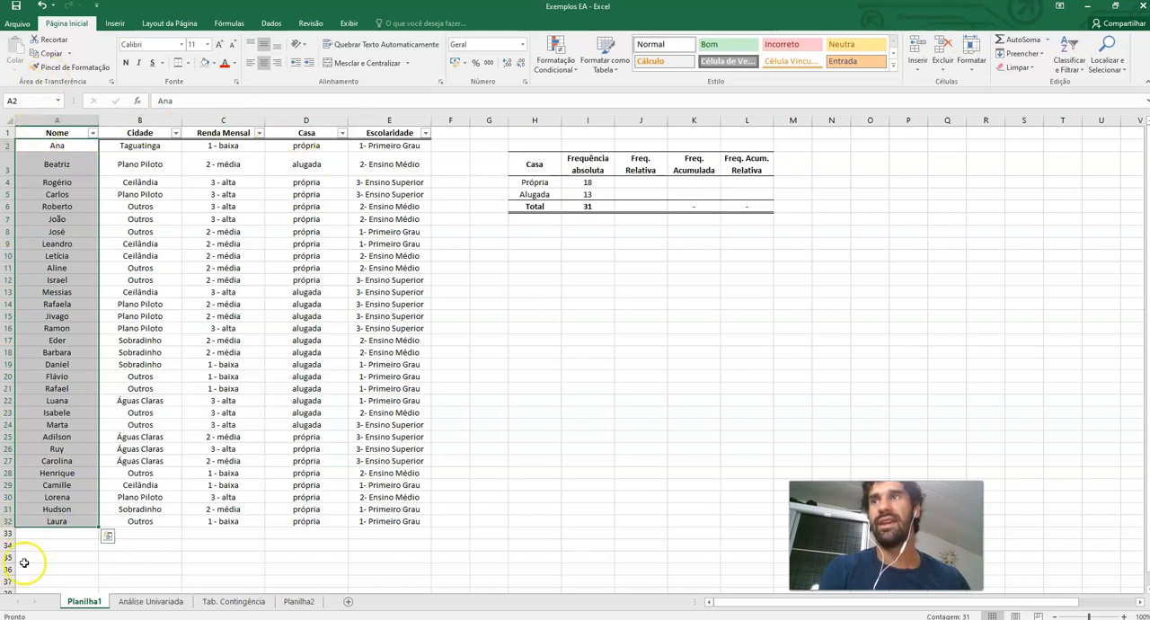
{"action": "left_click", "coordinate": [533, 424]}
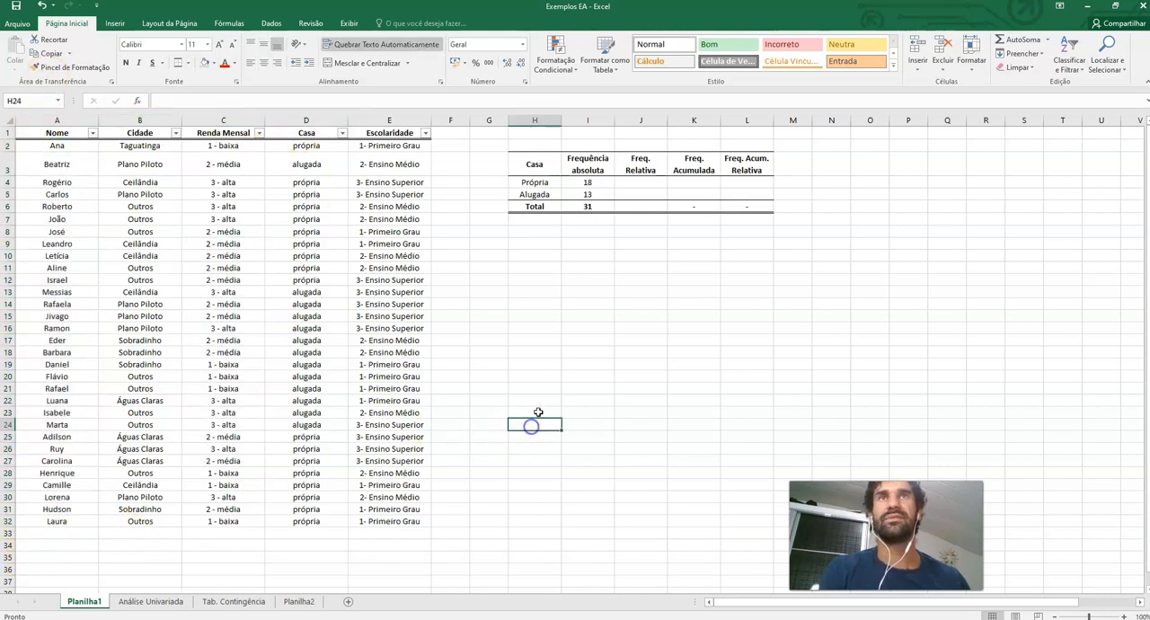
Compute Própria and Alugada relative frequencies as each absolute frequency divided by the total (=I4/I6, =I5/I6)
{"action": "left_click", "coordinate": [650, 181]}
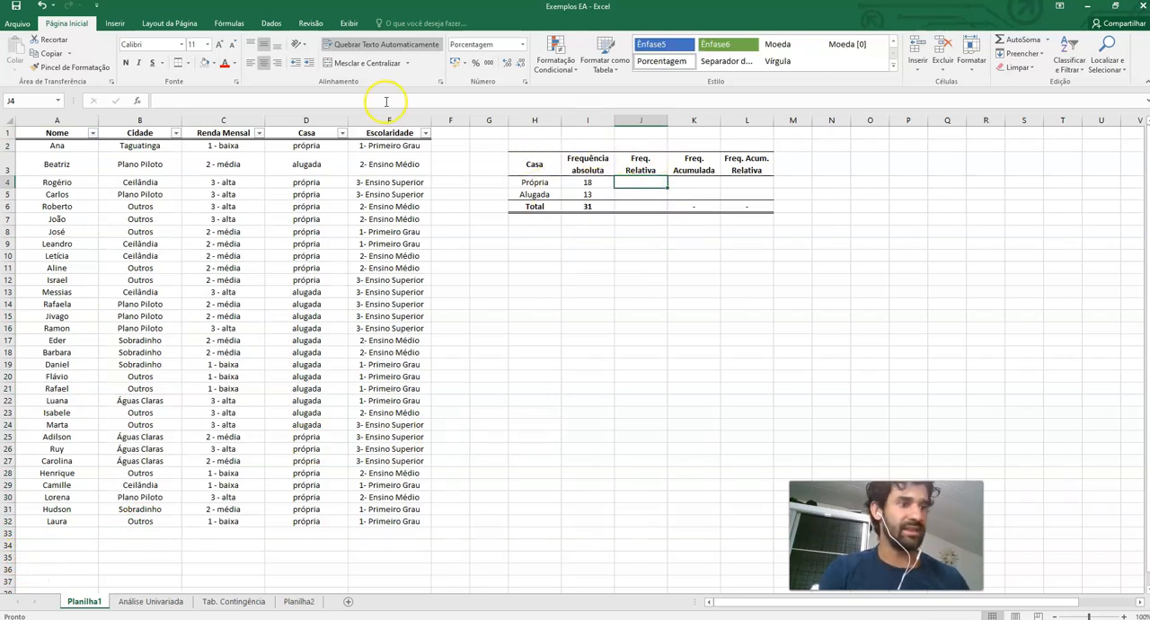
{"action": "type", "text": "="}
{"action": "left_click", "coordinate": [585, 183]}
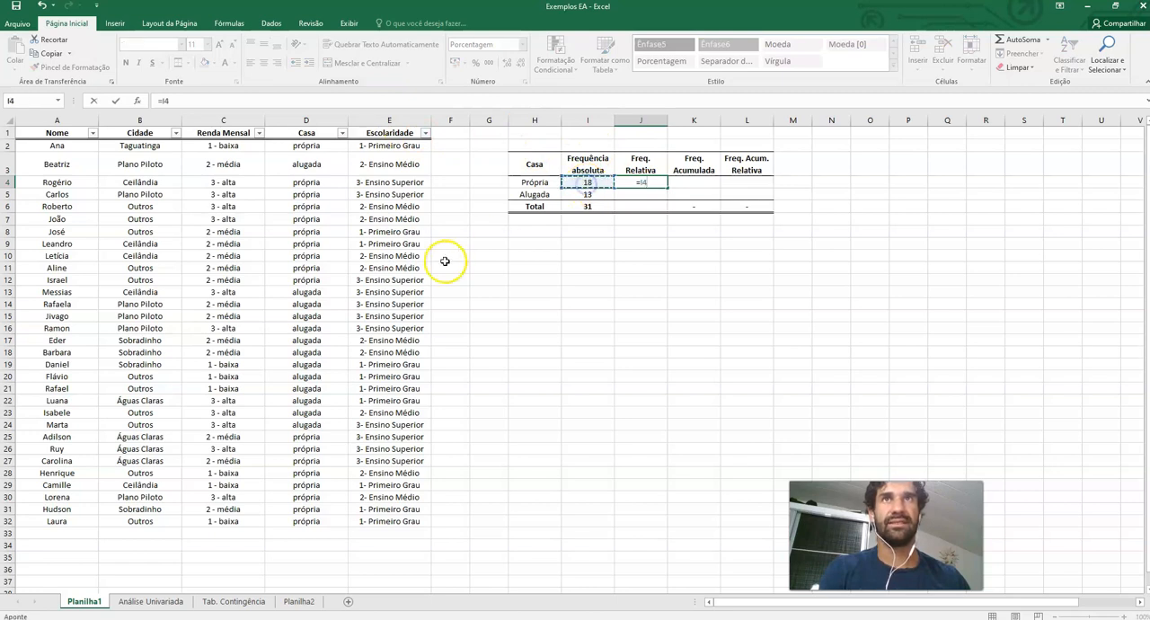
{"action": "type", "text": "/"}
{"action": "left_click", "coordinate": [592, 206]}
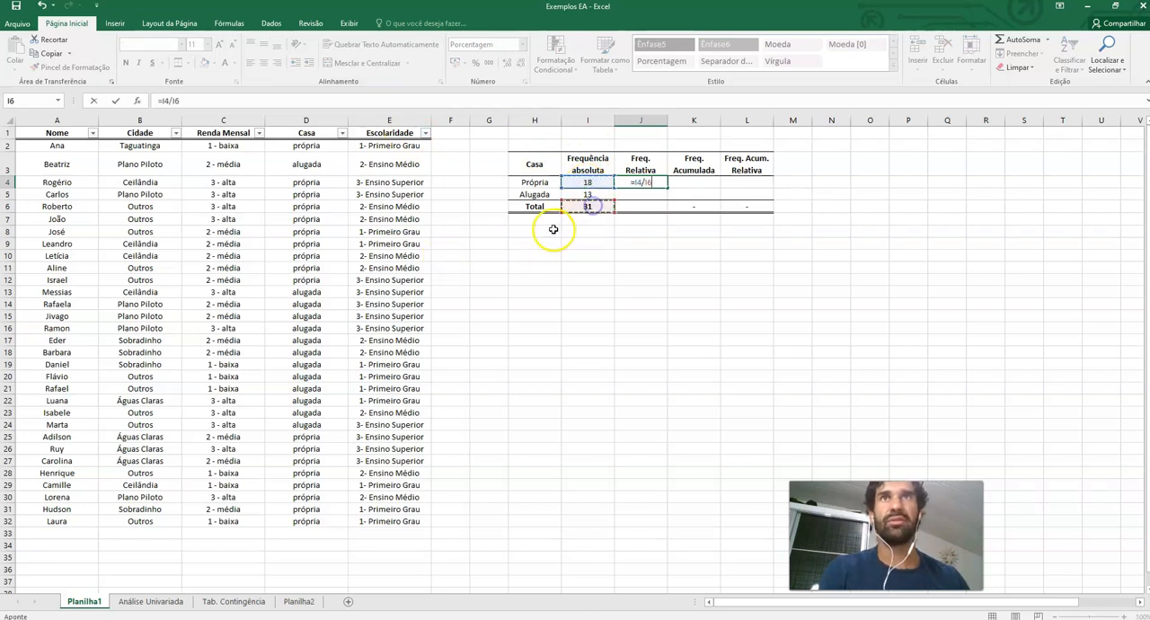
{"action": "key", "text": "Return"}
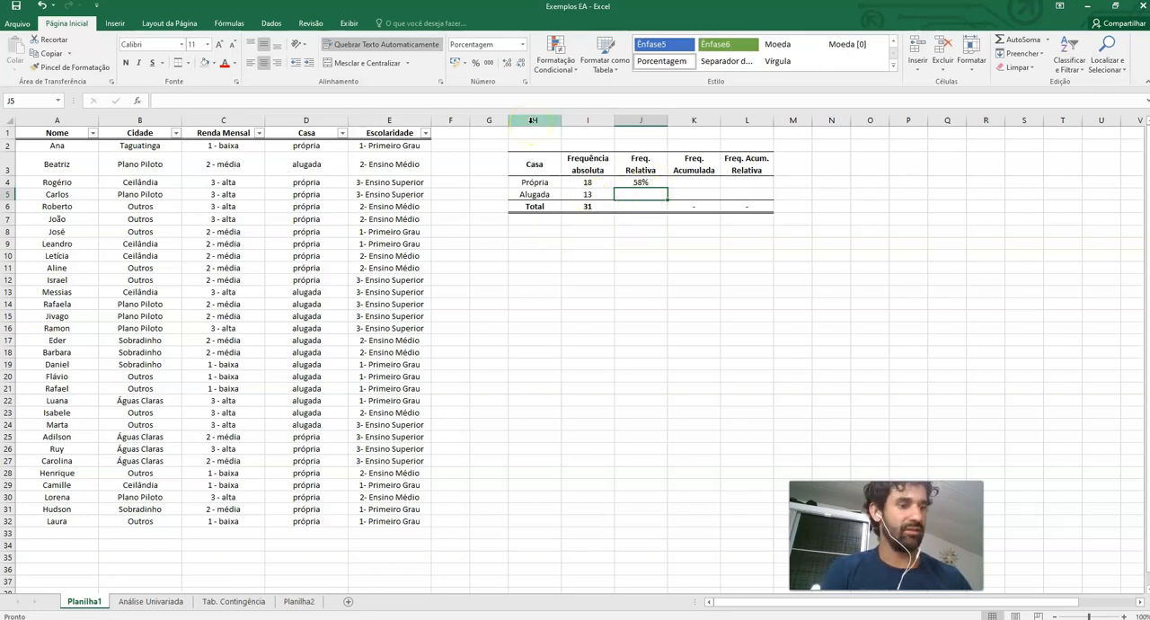
{"action": "type", "text": "="}
{"action": "left_click", "coordinate": [589, 195]}
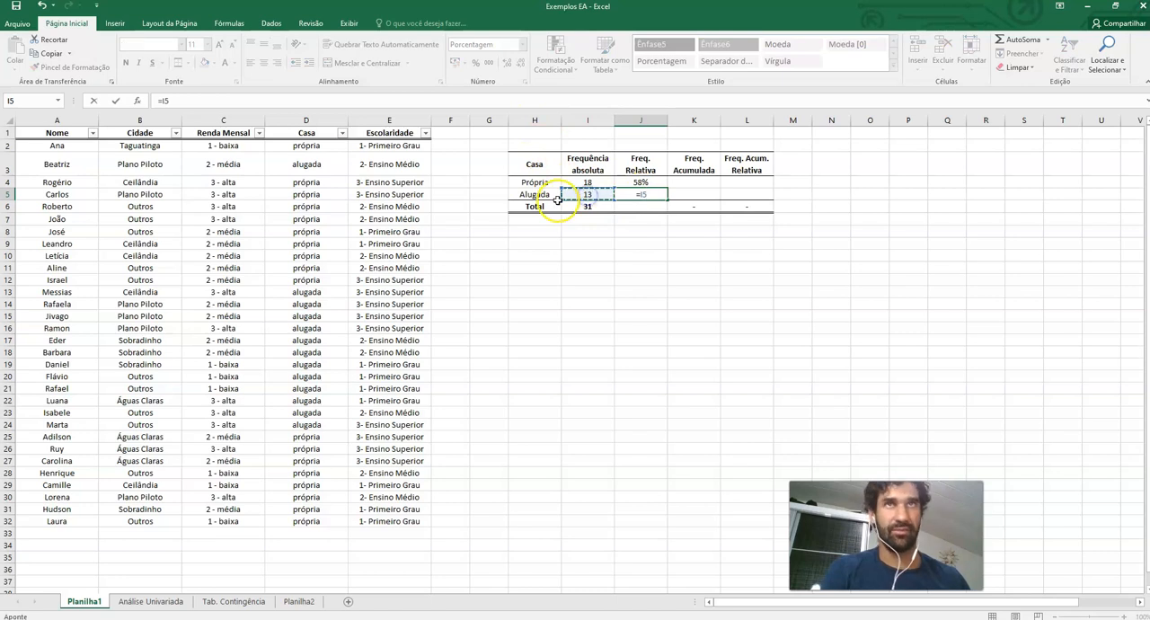
{"action": "type", "text": "/"}
{"action": "left_click", "coordinate": [588, 208]}
{"action": "key", "text": "Return"}
Compute the total relative frequency as the total divided by itself (=I6/I6)
{"action": "left_click", "coordinate": [571, 209]}
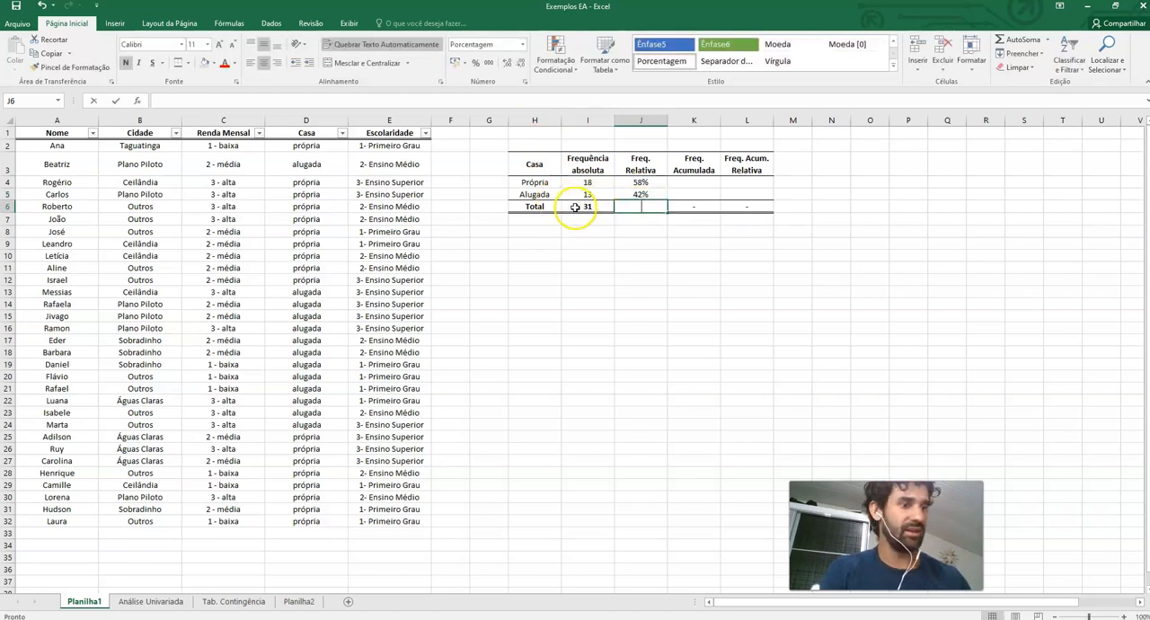
{"action": "type", "text": "="}
{"action": "left_click", "coordinate": [573, 209]}
{"action": "type", "text": "/"}
{"action": "left_click", "coordinate": [581, 207]}
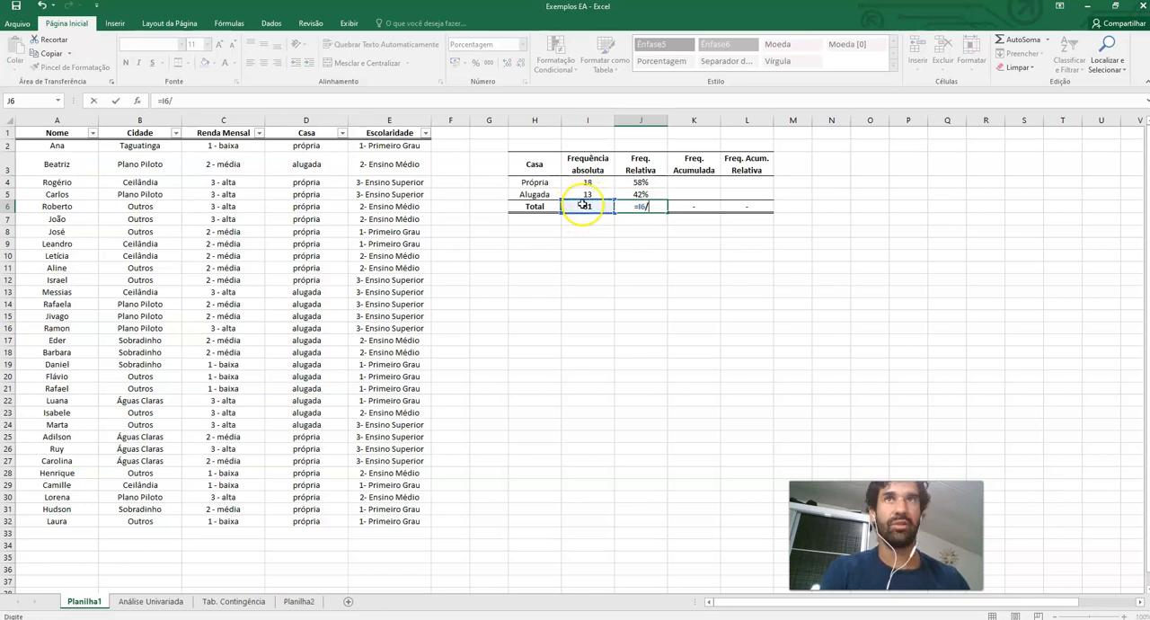
{"action": "key", "text": "Return"}
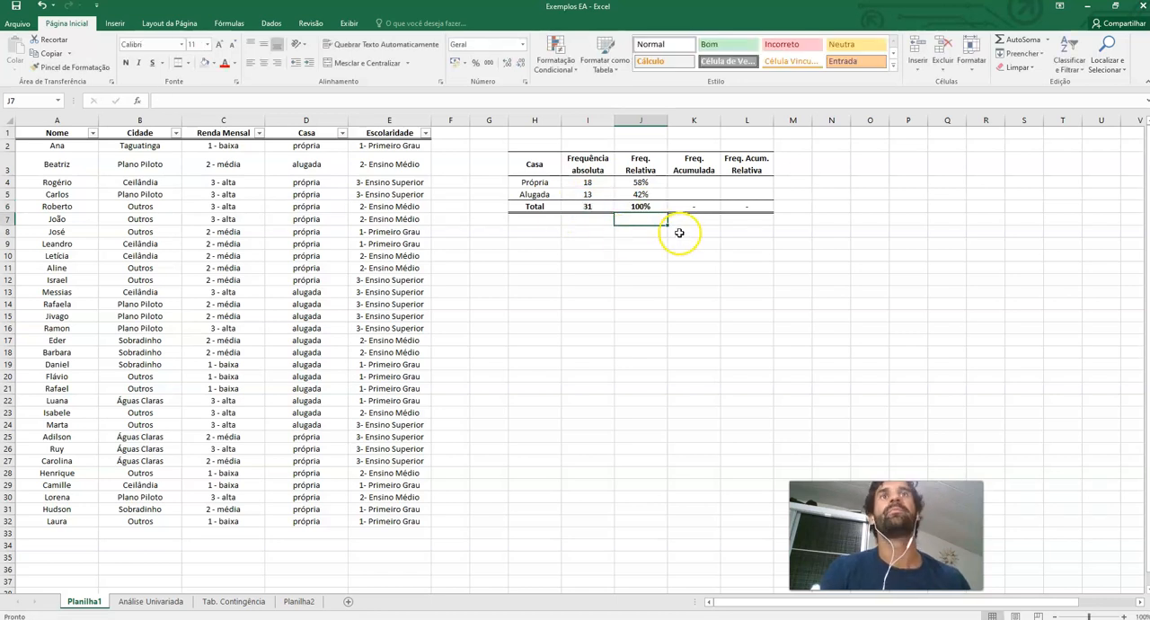
Fill the cumulative frequency column with =I4 for Própria and =I5+I4 for Alugada
{"action": "left_click", "coordinate": [681, 182]}
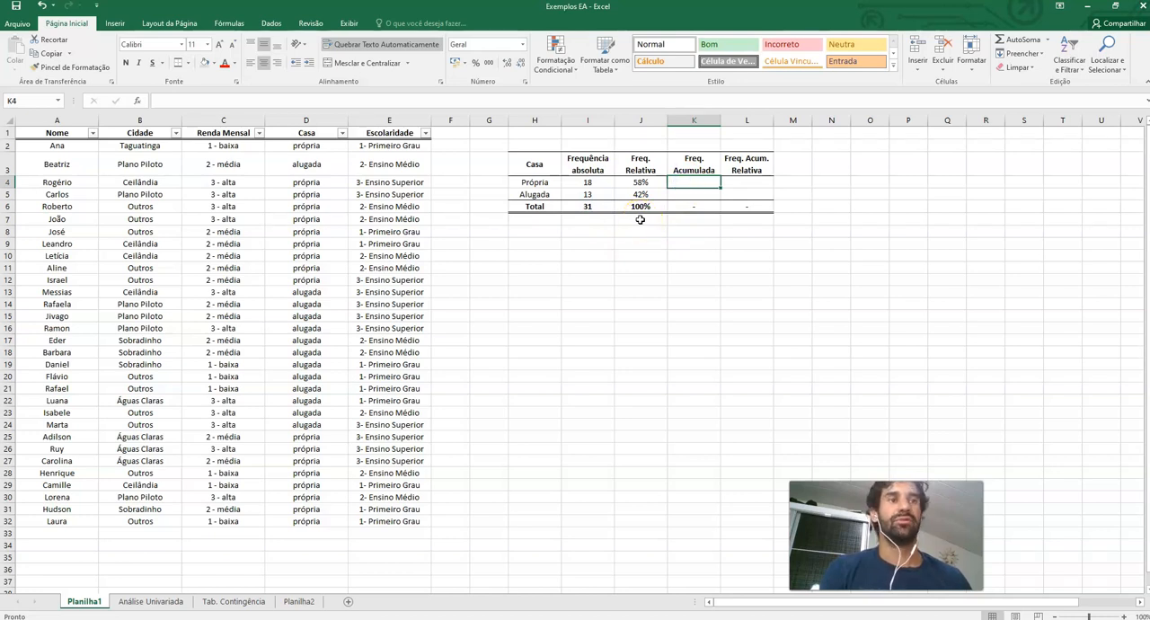
{"action": "type", "text": "="}
{"action": "left_click", "coordinate": [602, 182]}
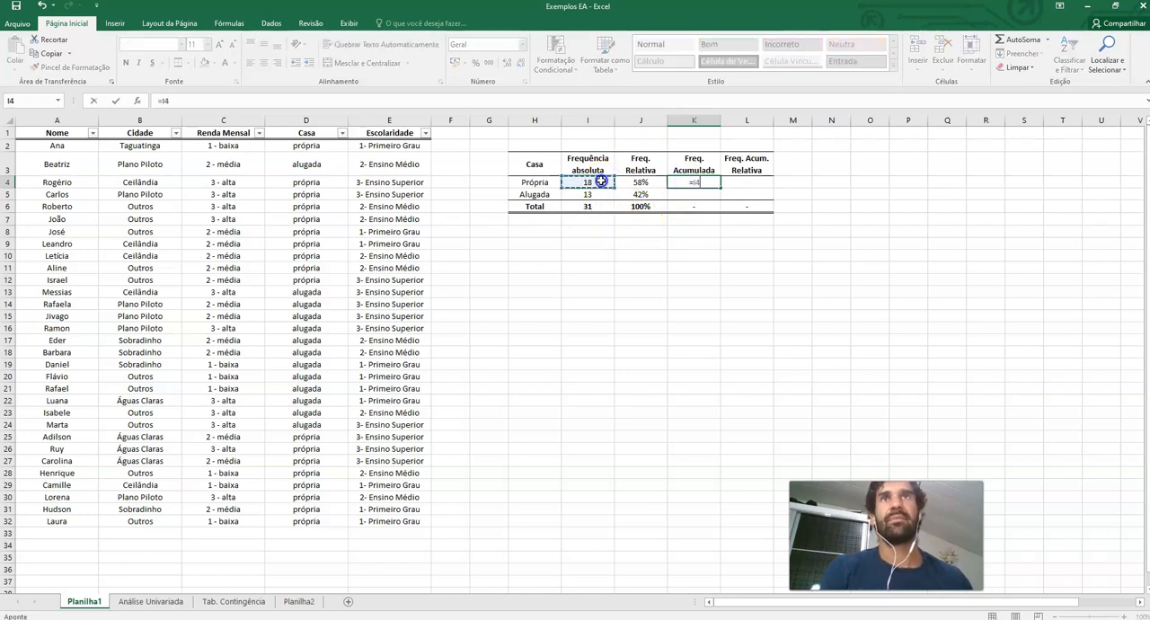
{"action": "key", "text": "Return"}
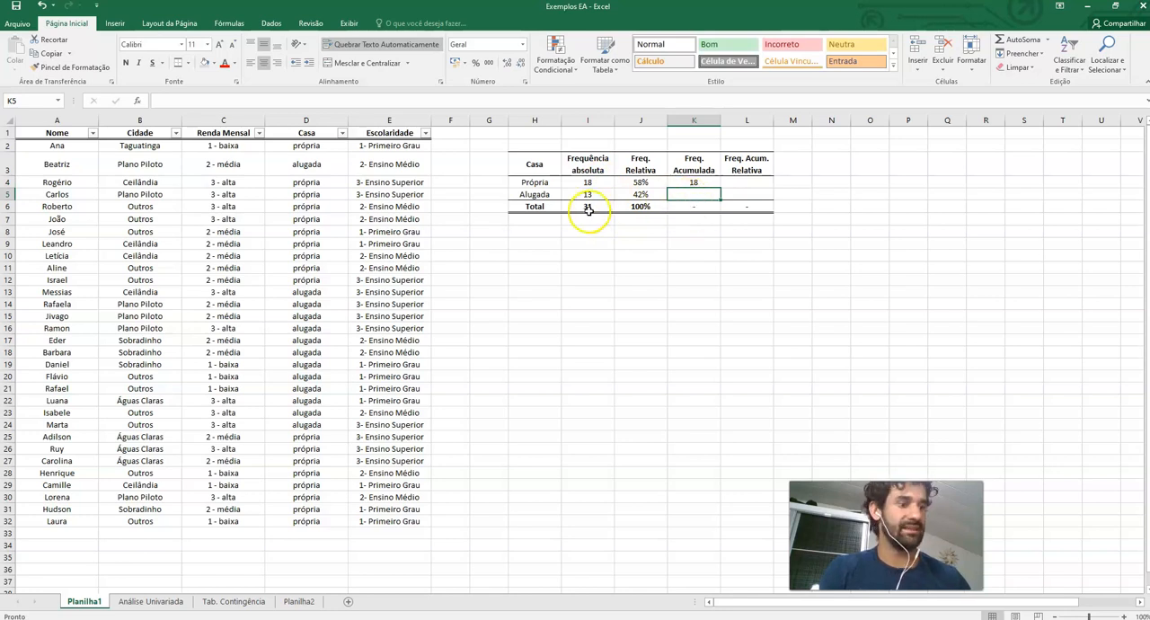
{"action": "type", "text": "="}
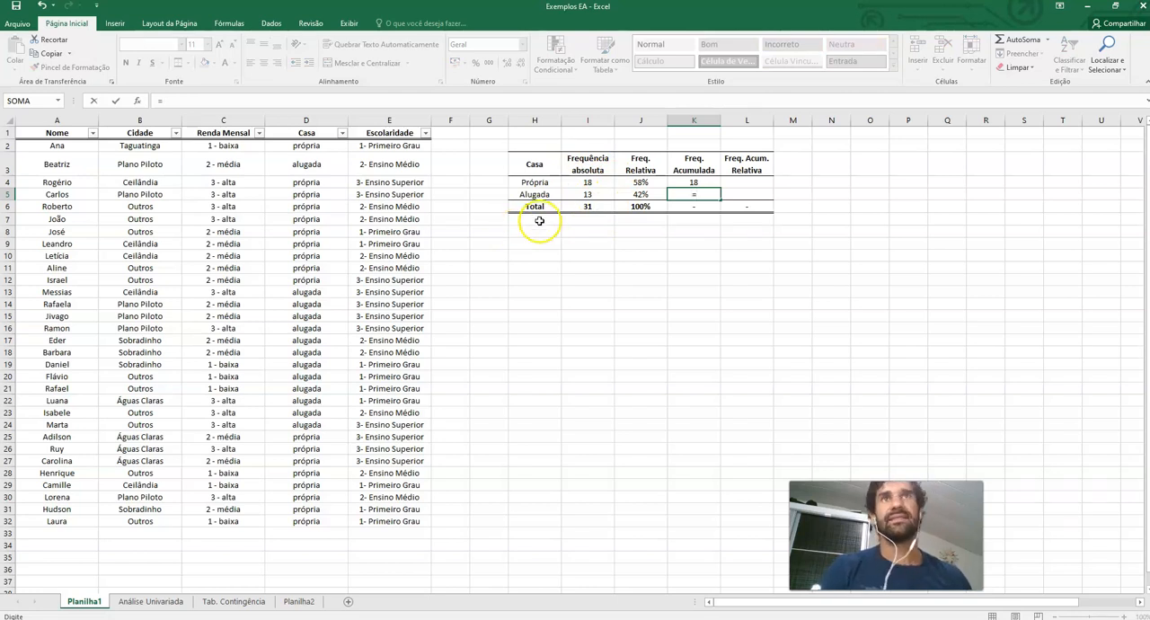
{"action": "left_click", "coordinate": [586, 194]}
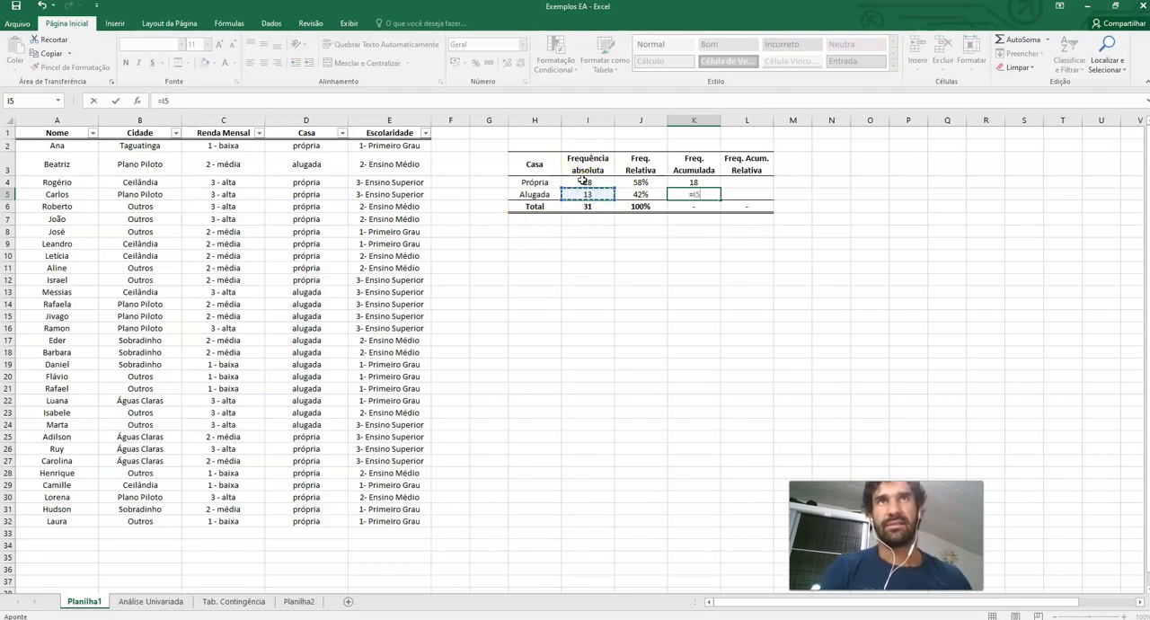
{"action": "type", "text": "+"}
{"action": "left_click", "coordinate": [585, 181]}
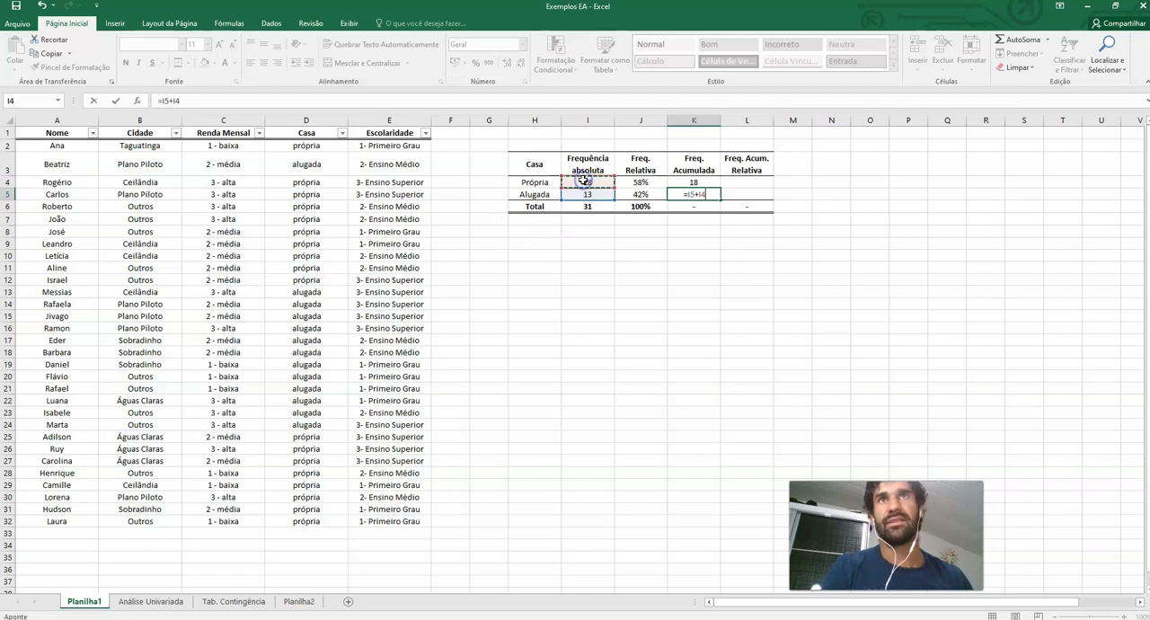
{"action": "key", "text": "Return"}
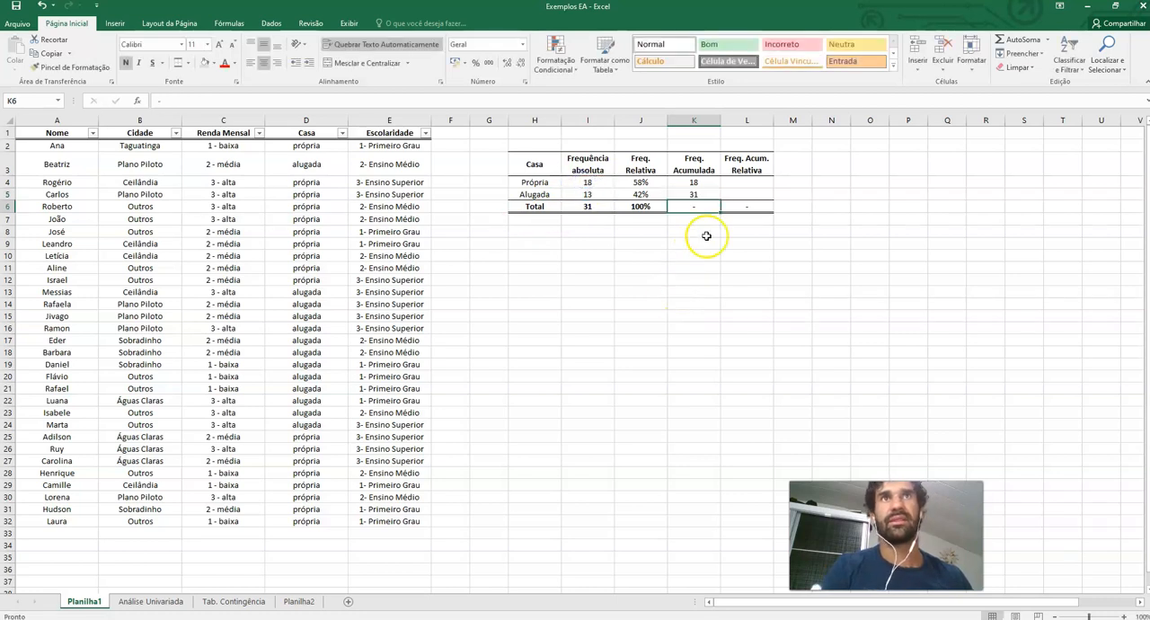
Fill the cumulative relative frequency column by dividing each cumulative frequency by the total (=K4/I6, =K5/I6)
{"action": "left_click", "coordinate": [757, 182]}
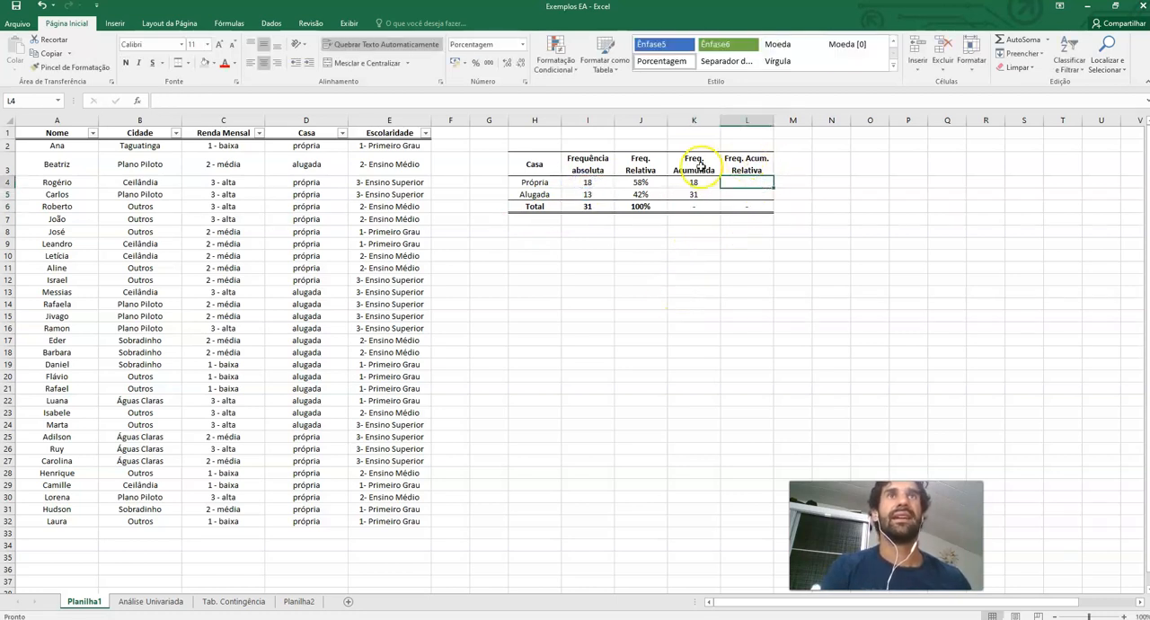
{"action": "type", "text": "="}
{"action": "left_click", "coordinate": [693, 183]}
{"action": "type", "text": "/"}
{"action": "left_click", "coordinate": [588, 206]}
{"action": "key", "text": "Return"}
{"action": "type", "text": "="}
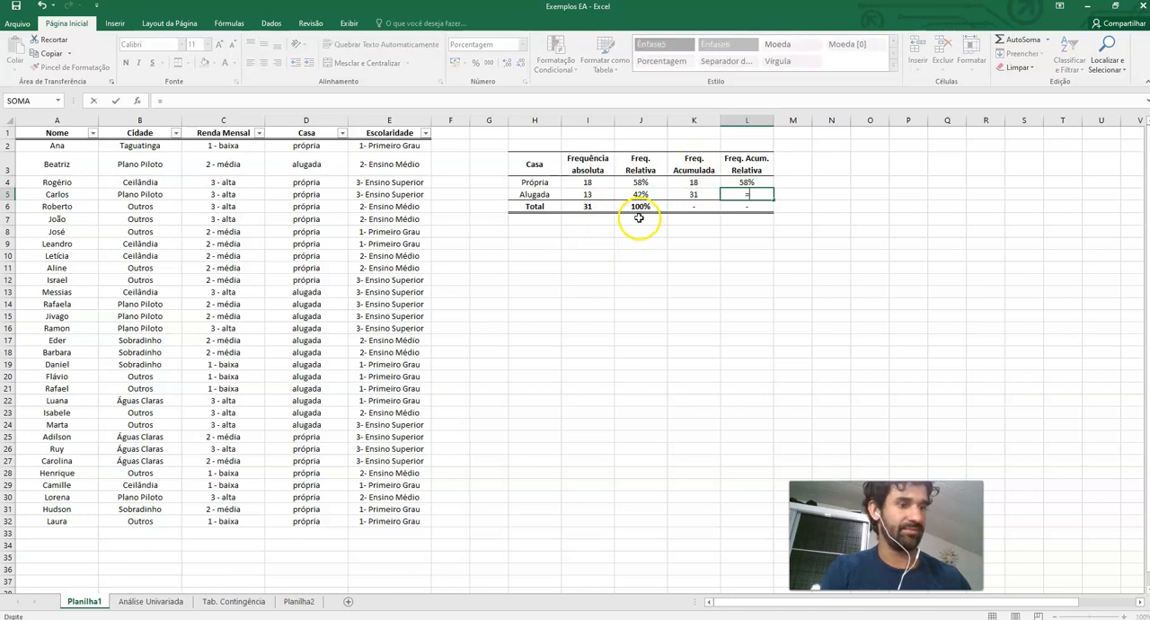
{"action": "left_click", "coordinate": [681, 194]}
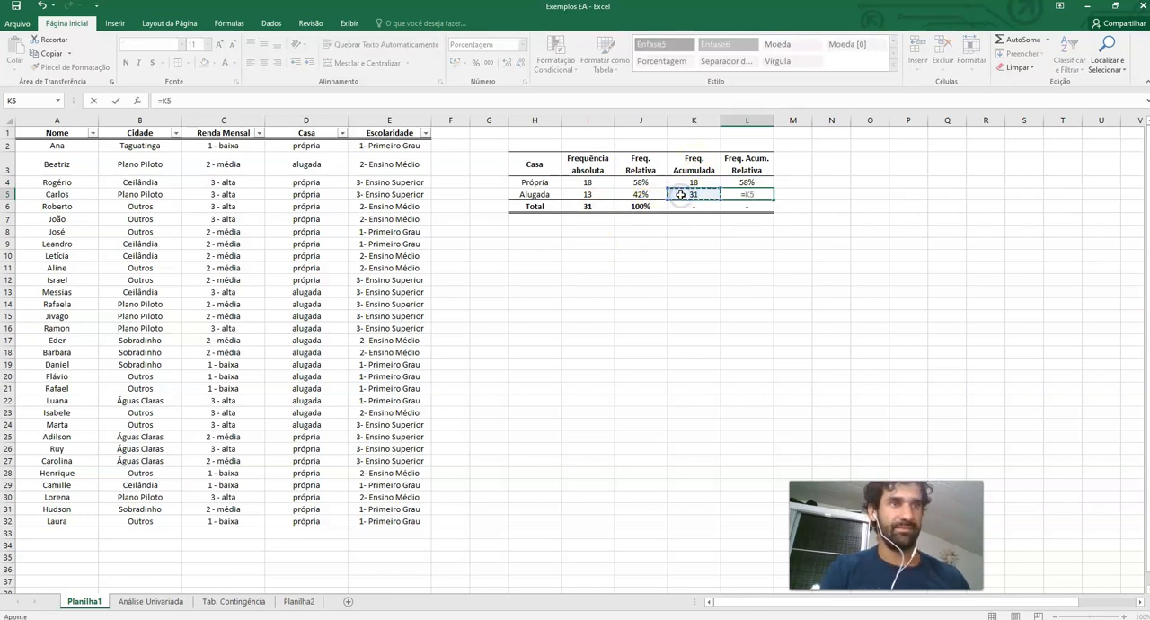
{"action": "type", "text": "/"}
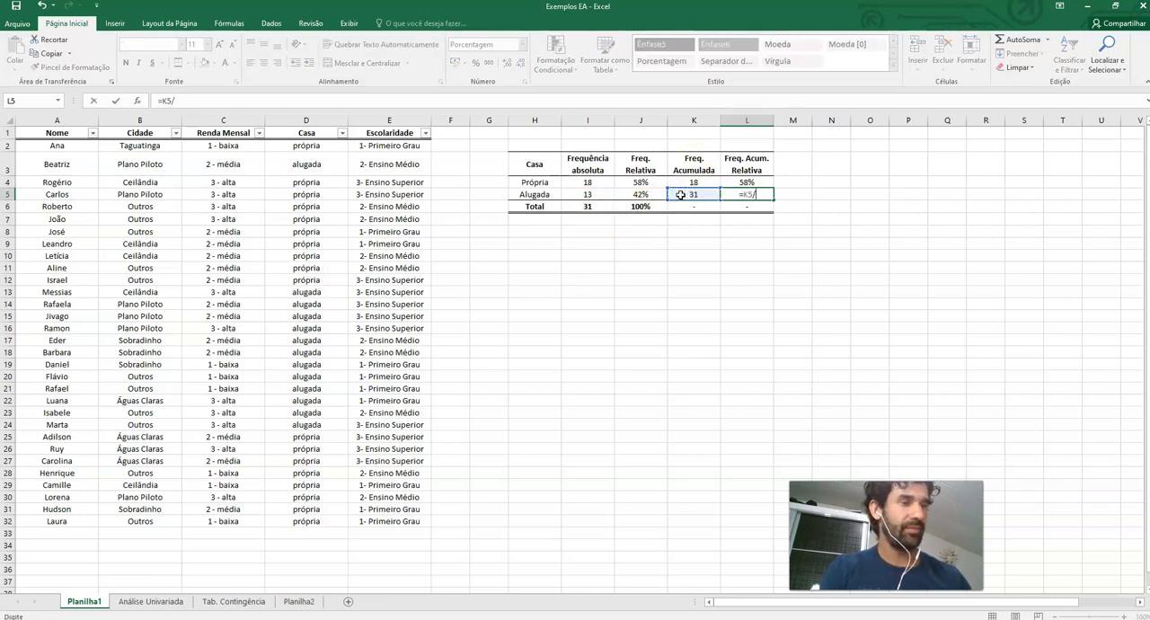
{"action": "left_click", "coordinate": [593, 206]}
{"action": "key", "text": "ctrl+Return"}
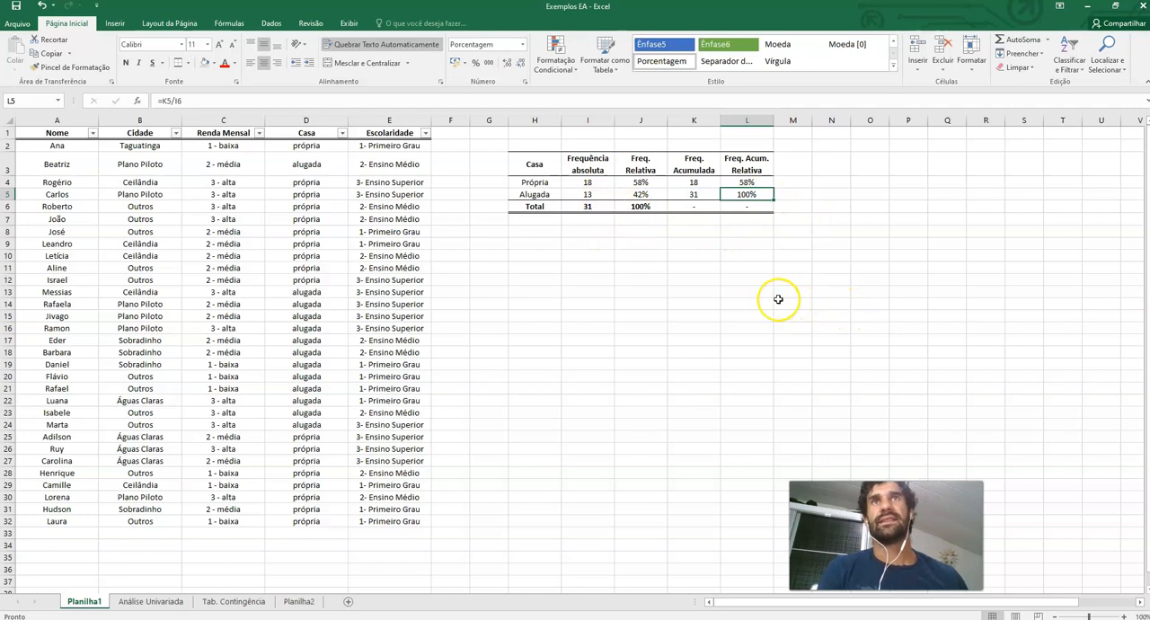
Add the title 'Tabela de frequências' in the cell above the table's Casa header
{"action": "left_click", "coordinate": [534, 145]}
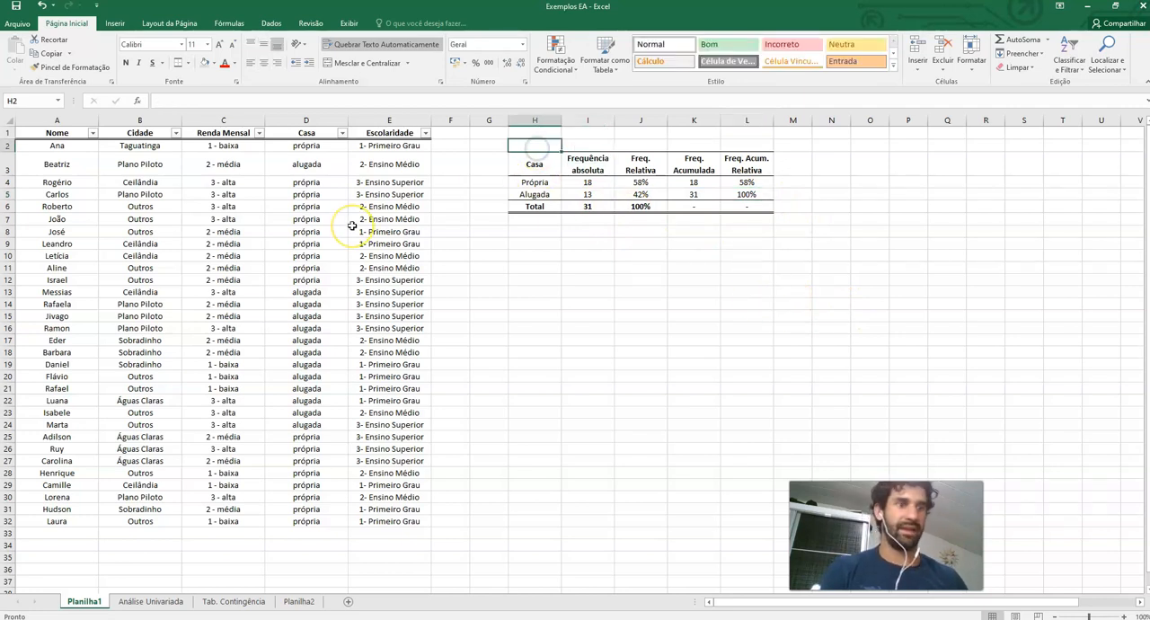
{"action": "type", "text": "\\"}
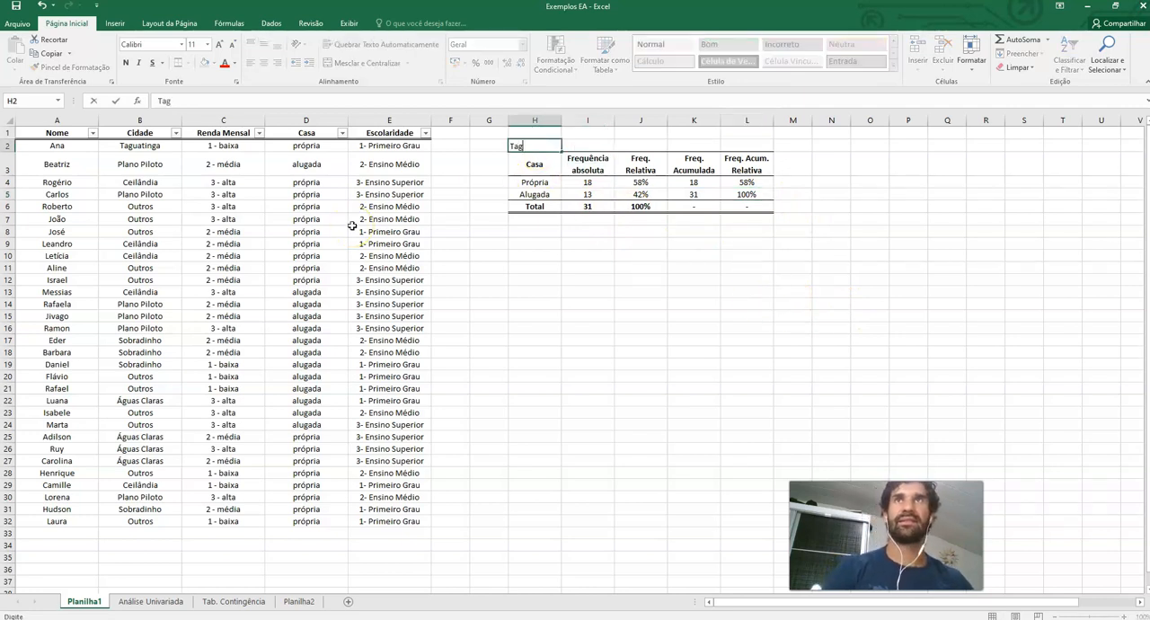
{"action": "type", "text": "abela de frequências"}
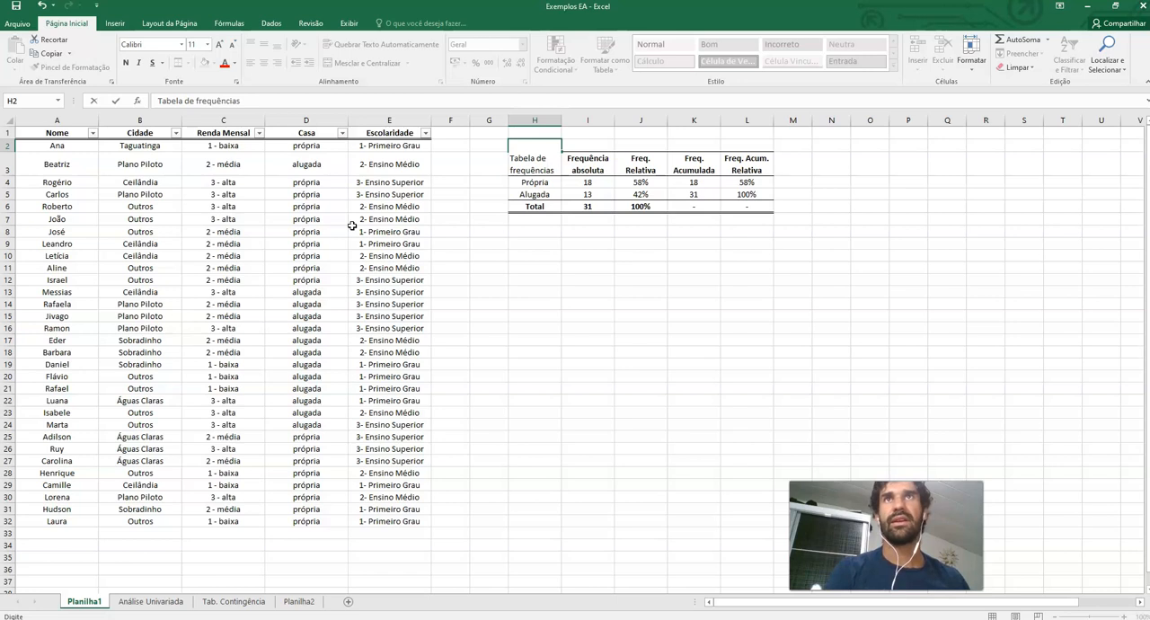
{"action": "key", "text": "Return"}
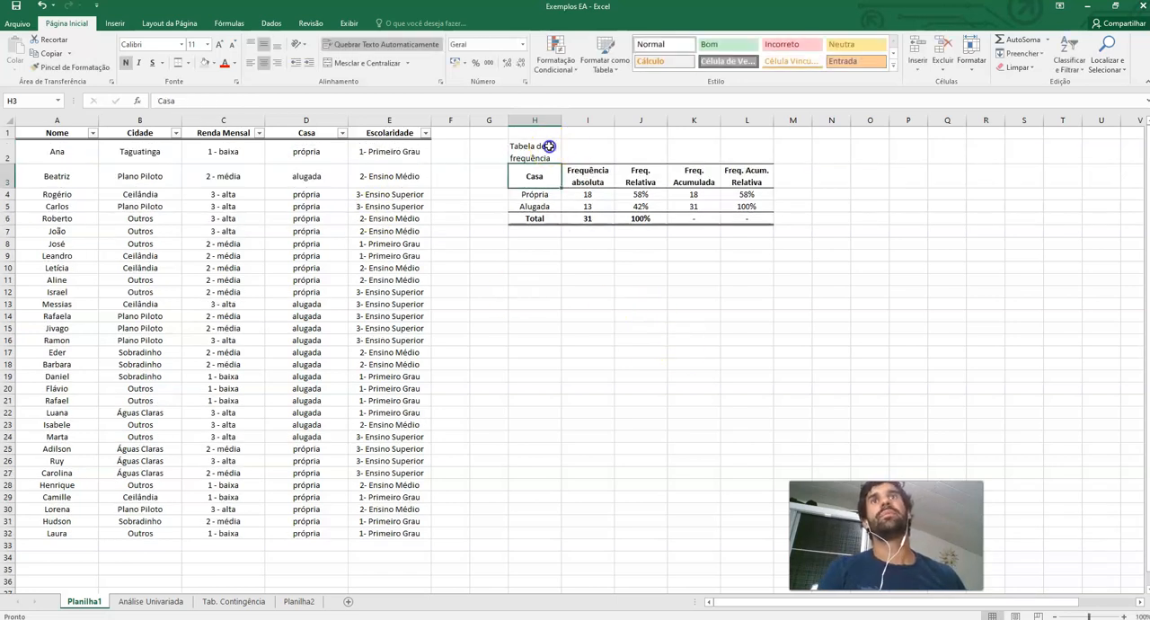
Merge and center the 'Tabela de frequência' title across the table's columns and shrink the title row to fit
{"action": "left_click_drag", "start_coordinate": [539, 149], "coordinate": [729, 152]}
{"action": "left_click", "coordinate": [359, 63]}
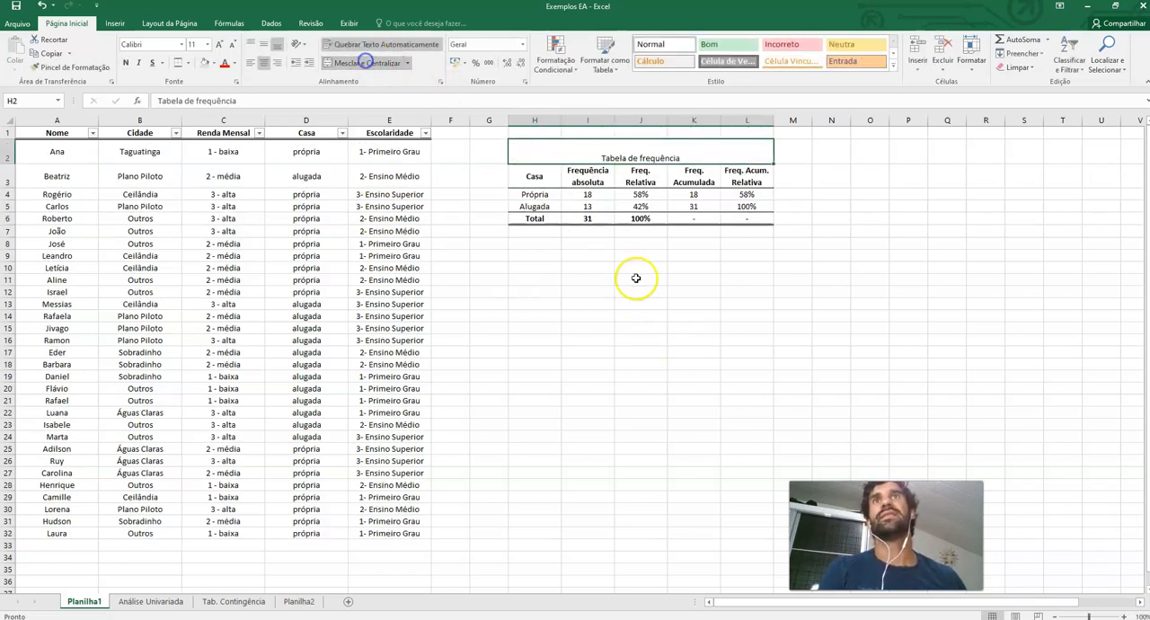
{"action": "left_click", "coordinate": [635, 279]}
{"action": "left_click_drag", "start_coordinate": [7, 153], "coordinate": [8, 185]}
{"action": "double_click", "coordinate": [8, 188]}
{"action": "left_click", "coordinate": [602, 297]}
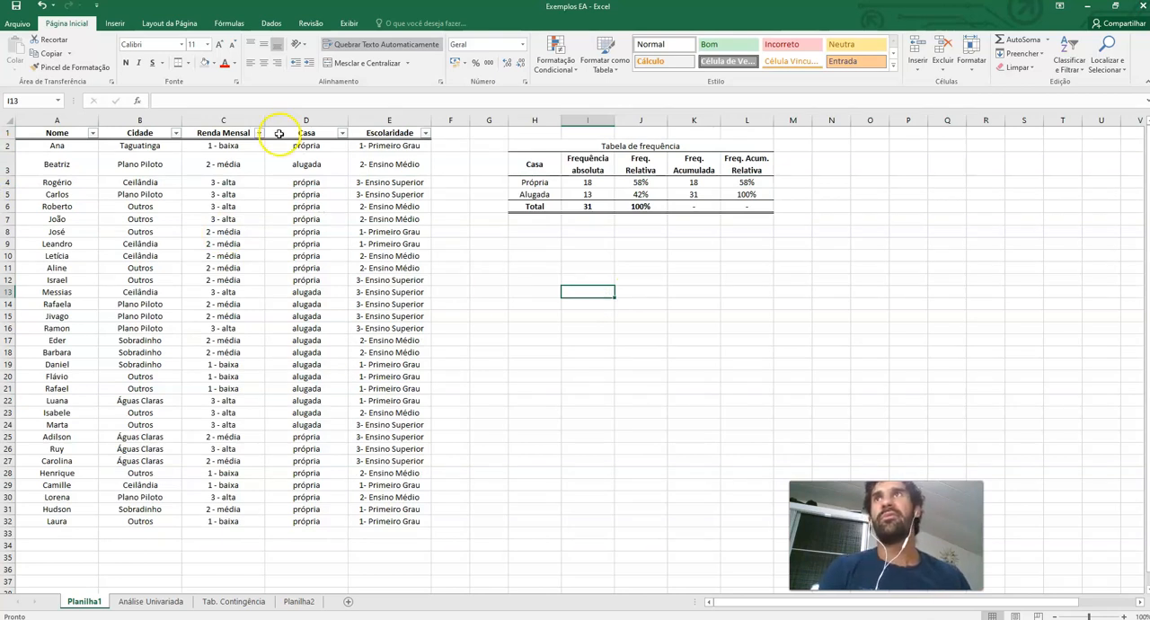
Start a contingency table below with header 'cidade/casa' and rows Taguatinga, Plano Piloto, Ceilândia, Outros, Sobradinho, Águas Claras
{"action": "left_click", "coordinate": [537, 246]}
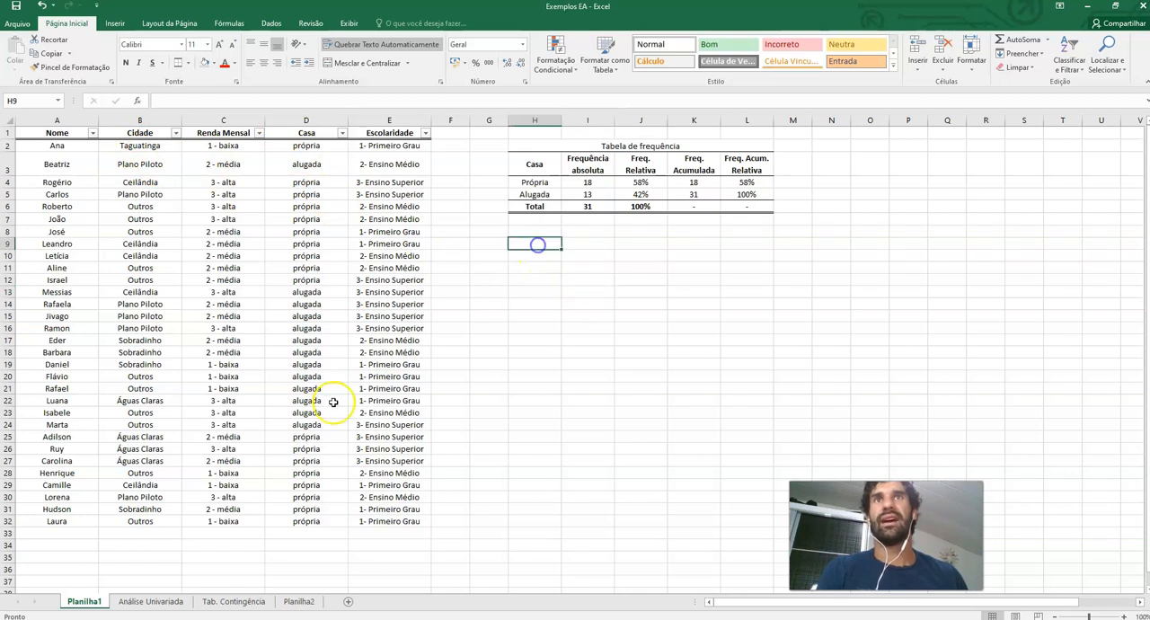
{"action": "type", "text": "cidade/casa"}
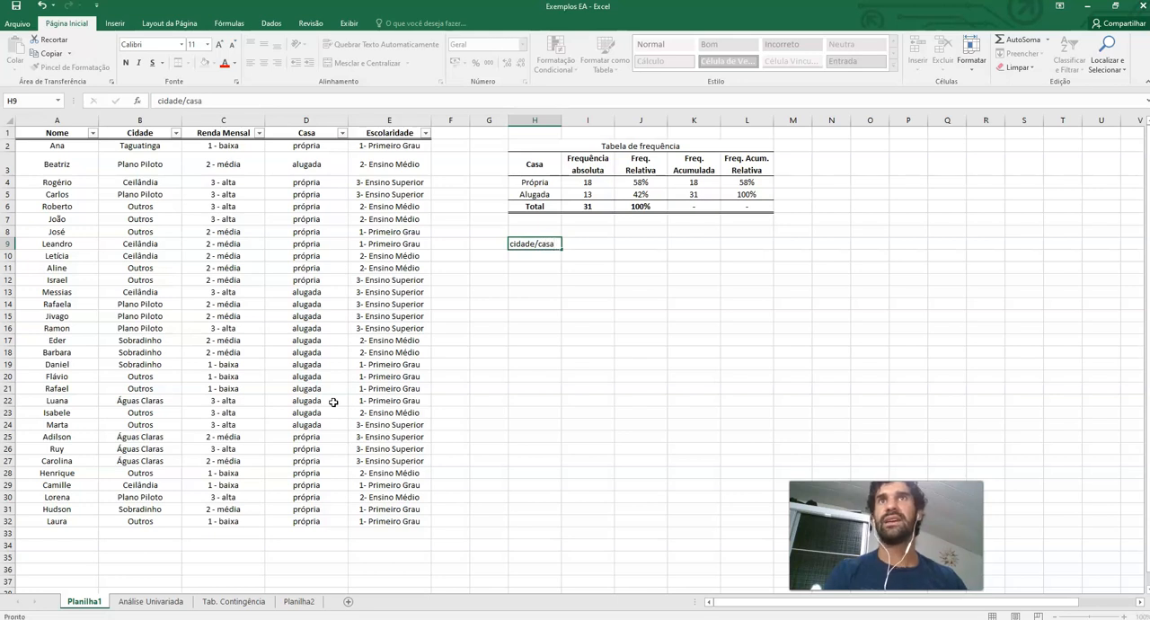
{"action": "key", "text": "Return"}
{"action": "type", "text": "Ta"}
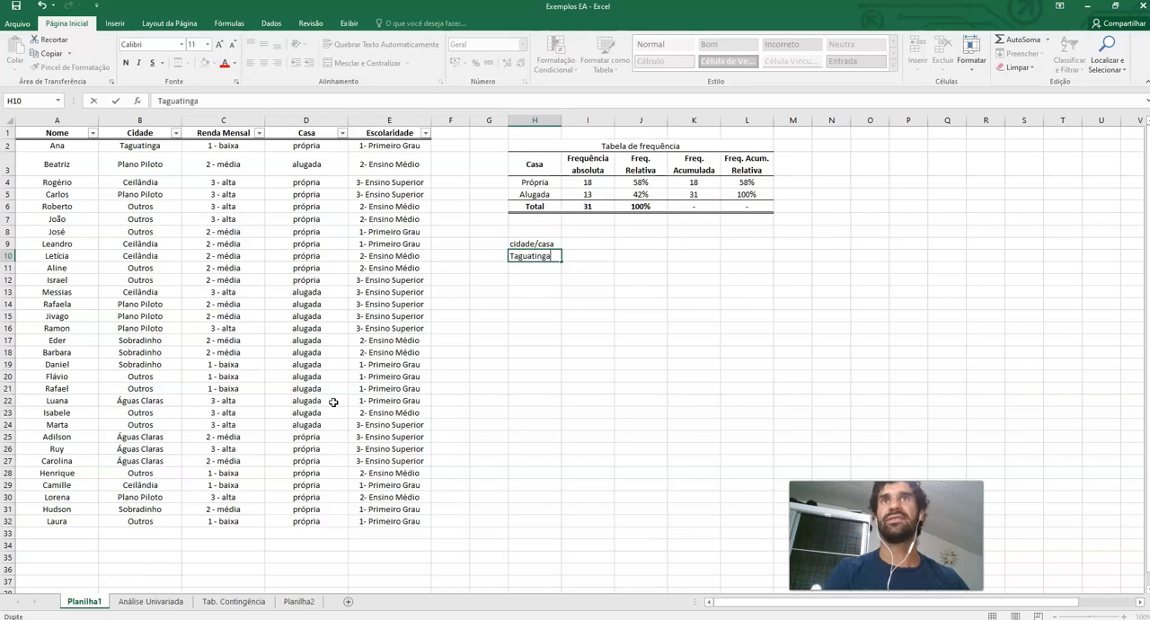
{"action": "type", "text": "guatinga"}
{"action": "key", "text": "Return"}
{"action": "type", "text": "Plano Piloto"}
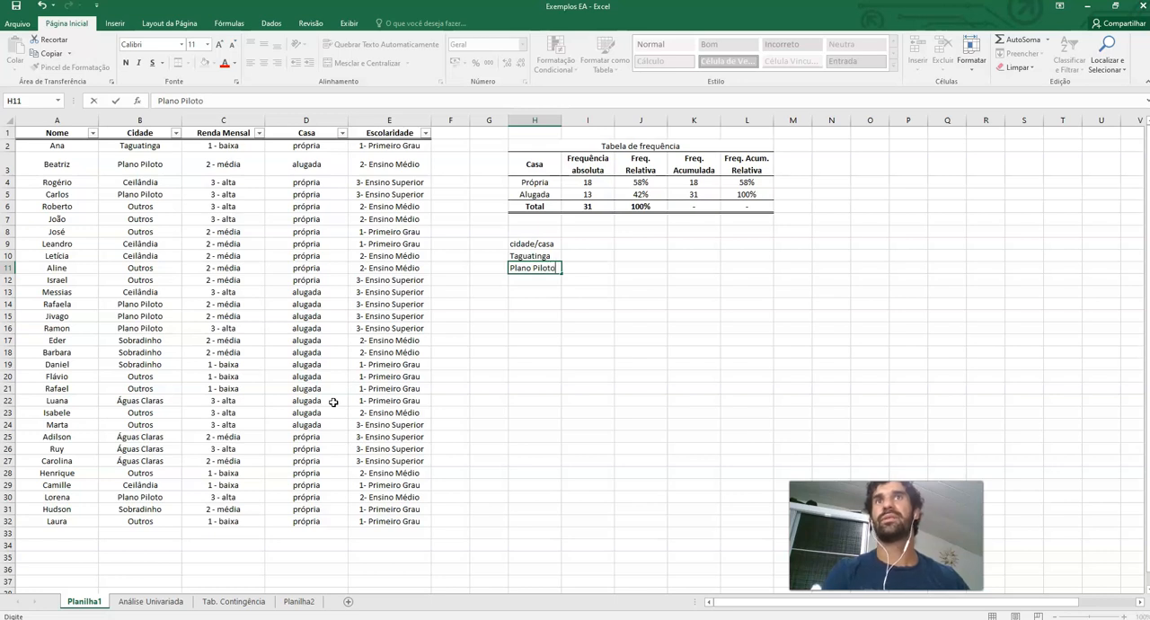
{"action": "key", "text": "Return"}
{"action": "type", "text": "Ceilândia"}
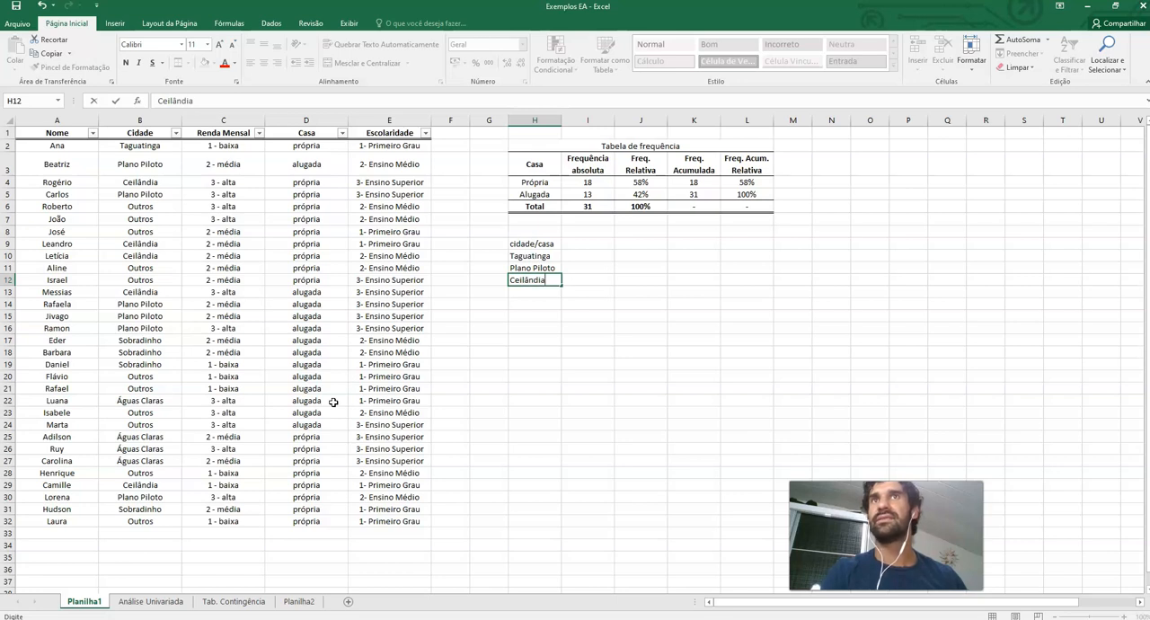
{"action": "key", "text": "Return"}
{"action": "type", "text": "Outros"}
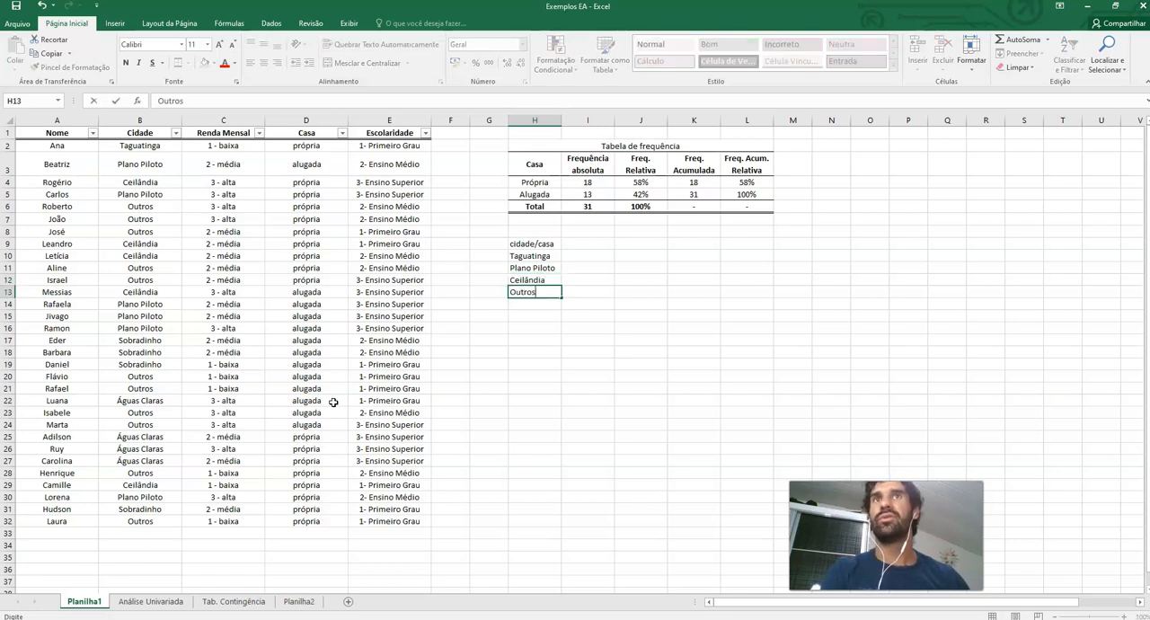
{"action": "key", "text": "Return"}
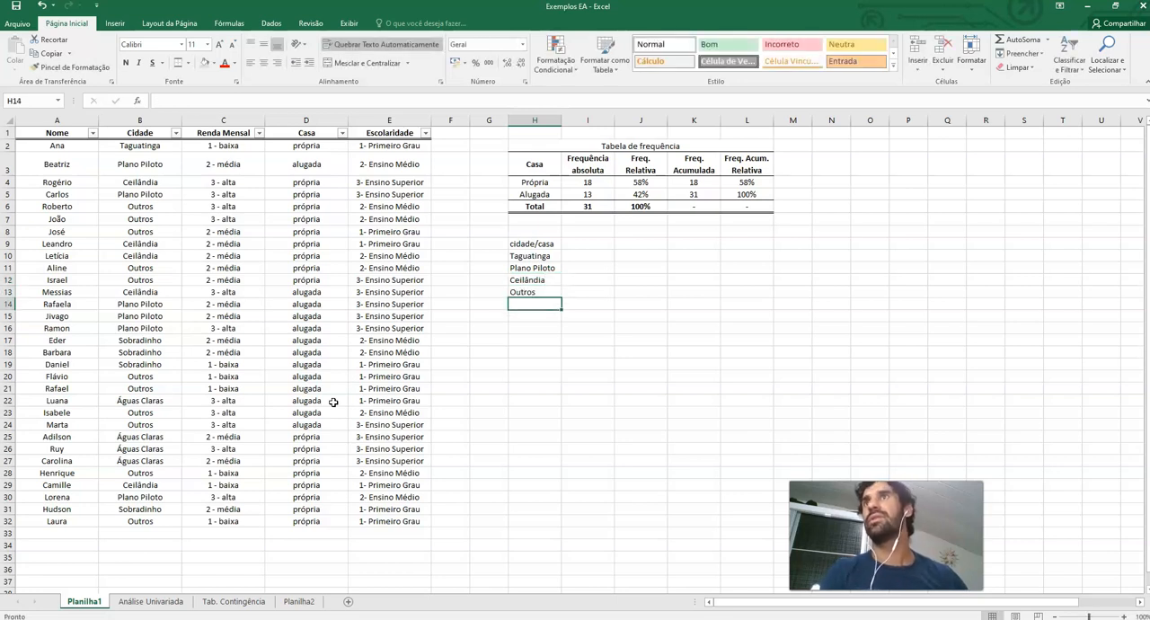
{"action": "type", "text": "Sobradinho"}
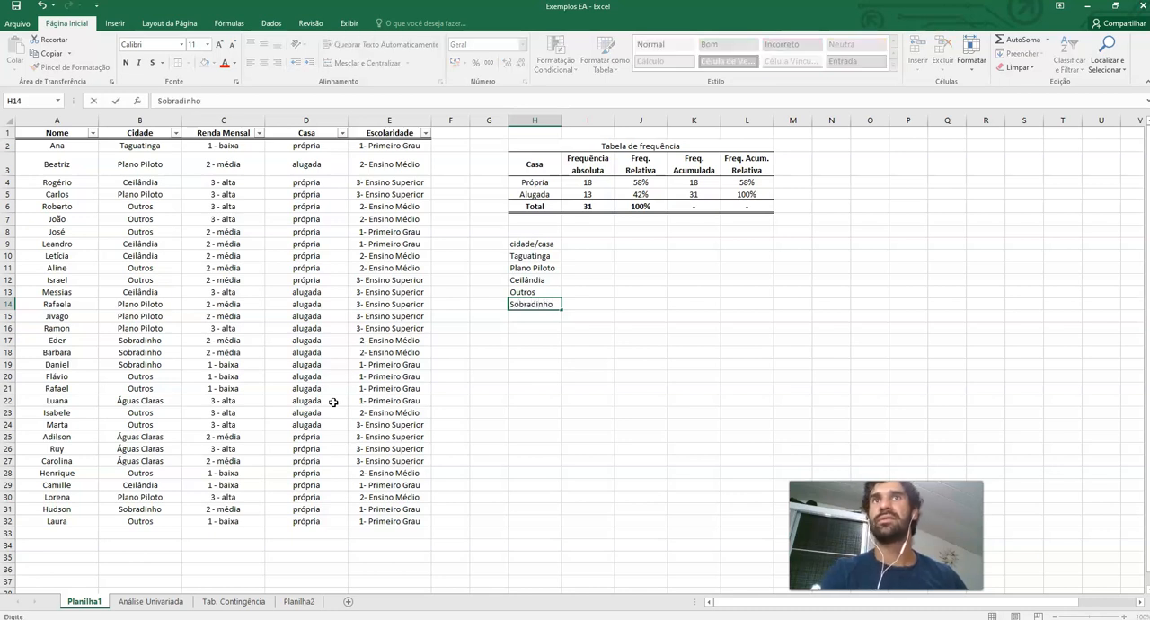
{"action": "key", "text": "Return"}
{"action": "type", "text": "Águas Claras"}
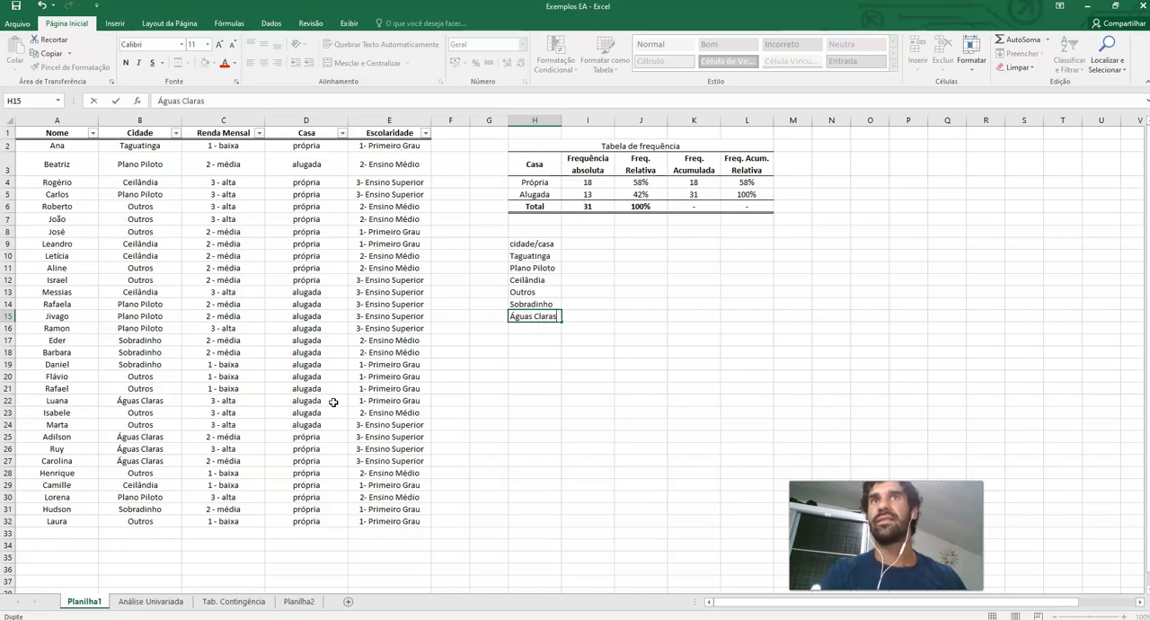
{"action": "key", "text": "Return"}
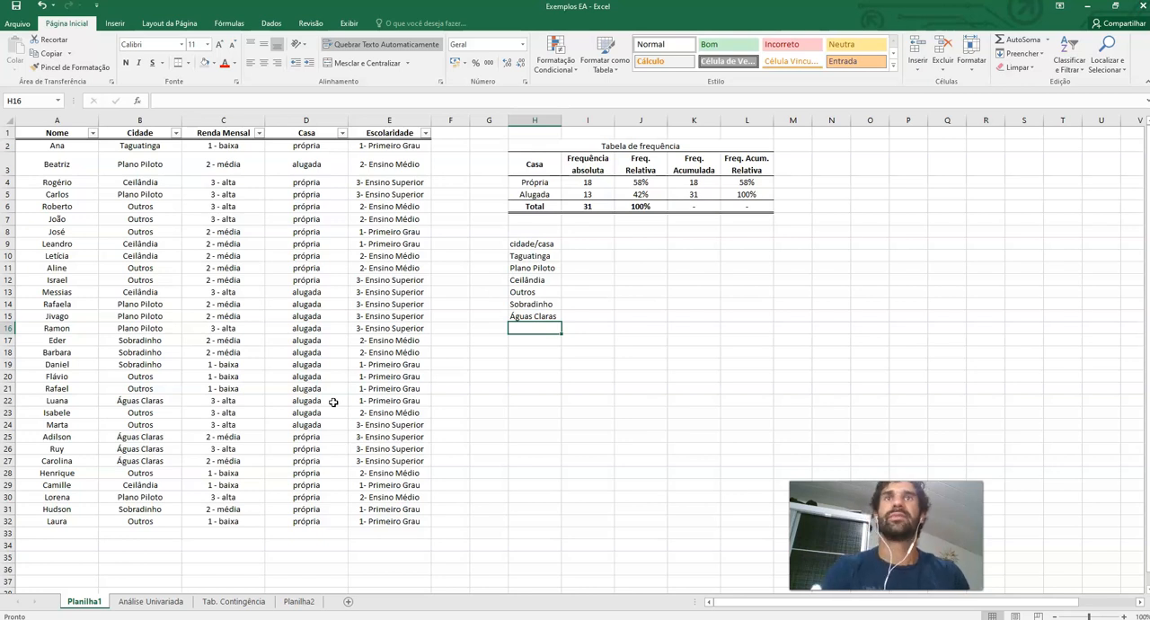
Add column headers 'própria' and 'alugada' beside the 'cidade/casa' header
{"action": "left_click", "coordinate": [573, 243]}
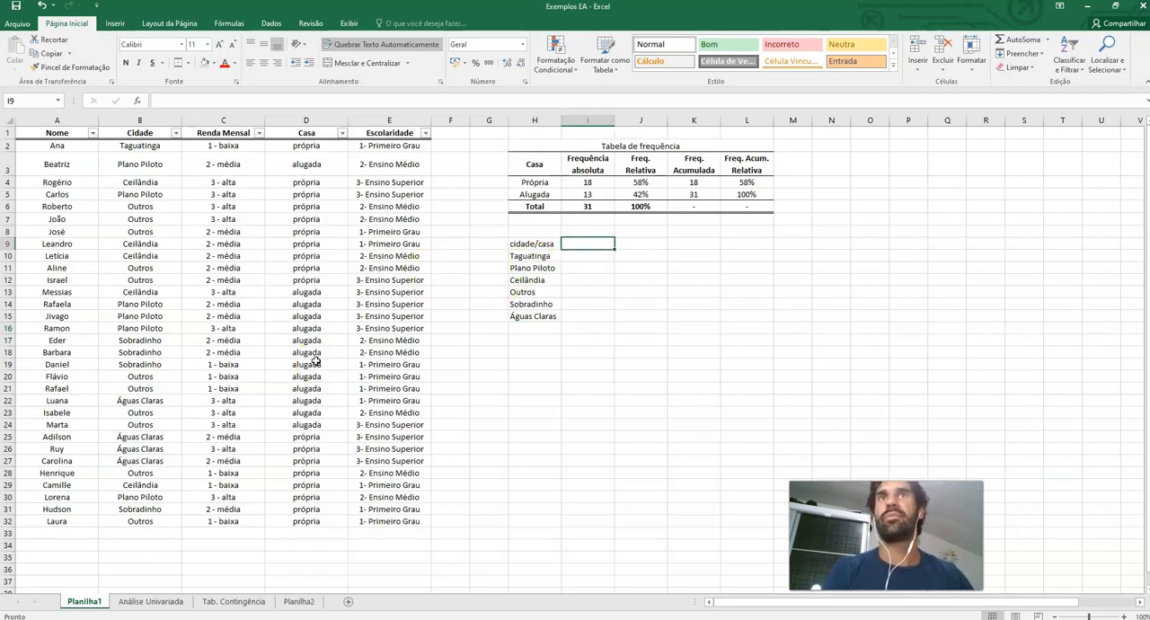
{"action": "type", "text": "p'r"}
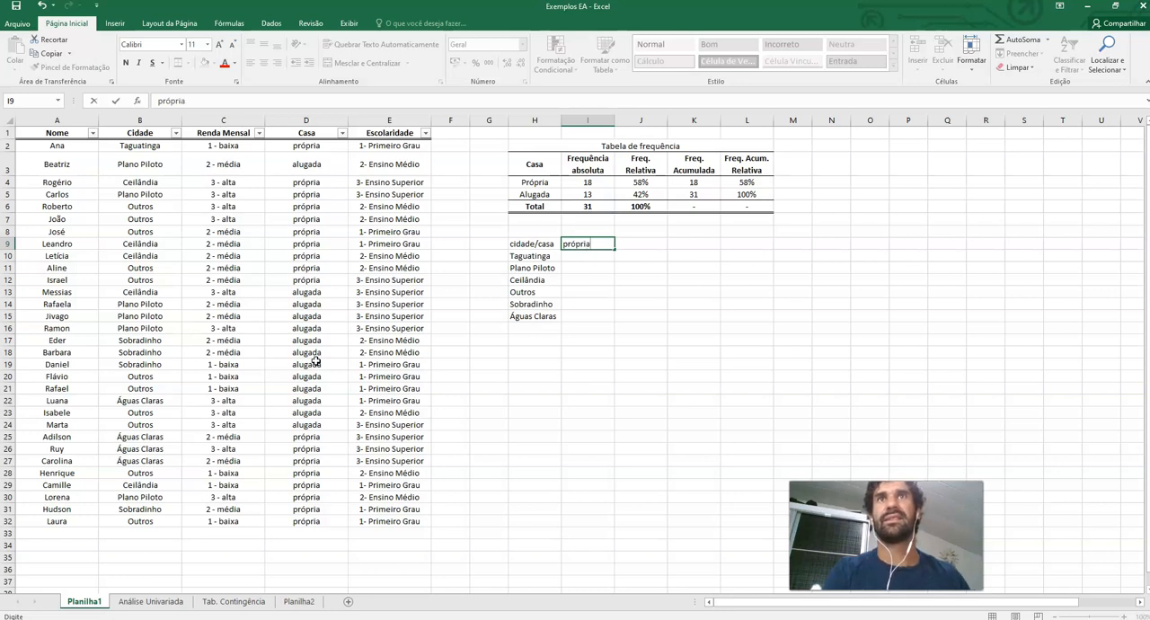
{"action": "key", "text": "Tab"}
{"action": "type", "text": "al"}
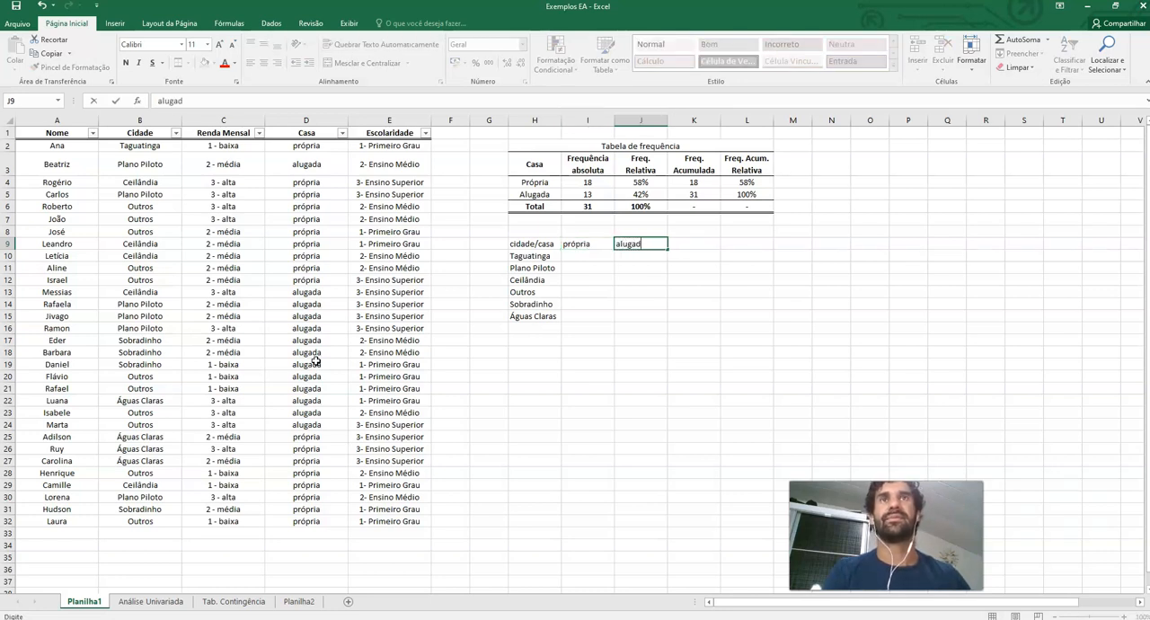
{"action": "key", "text": "Return"}
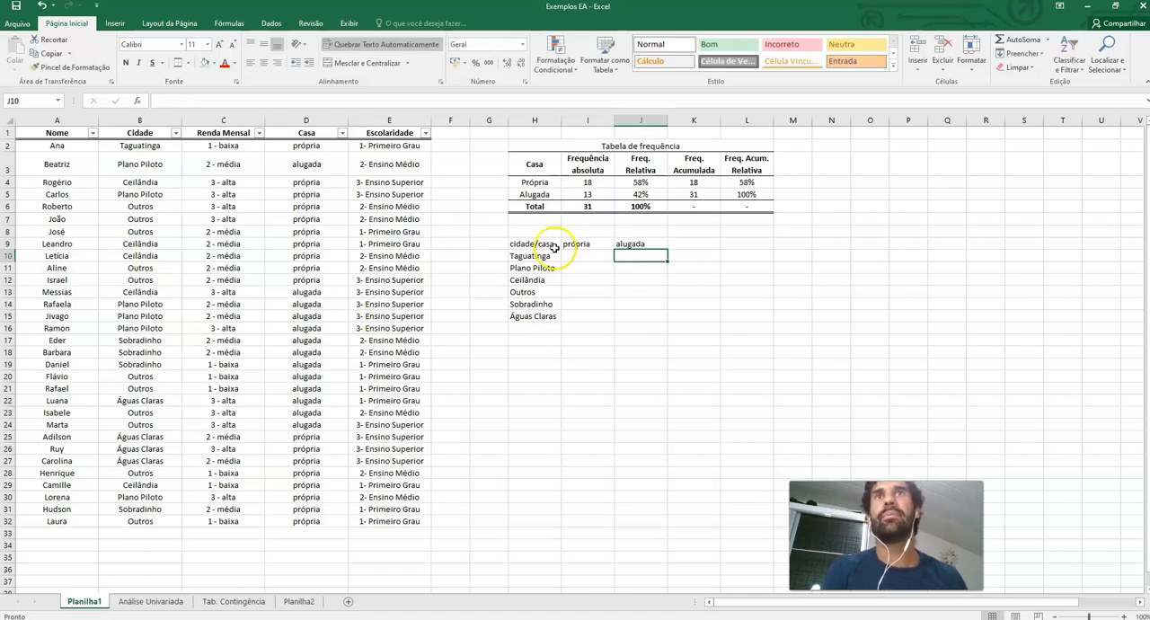
Enter Taguatinga's counts: 1 for própria and 0 for alugada
{"action": "left_click", "coordinate": [584, 257]}
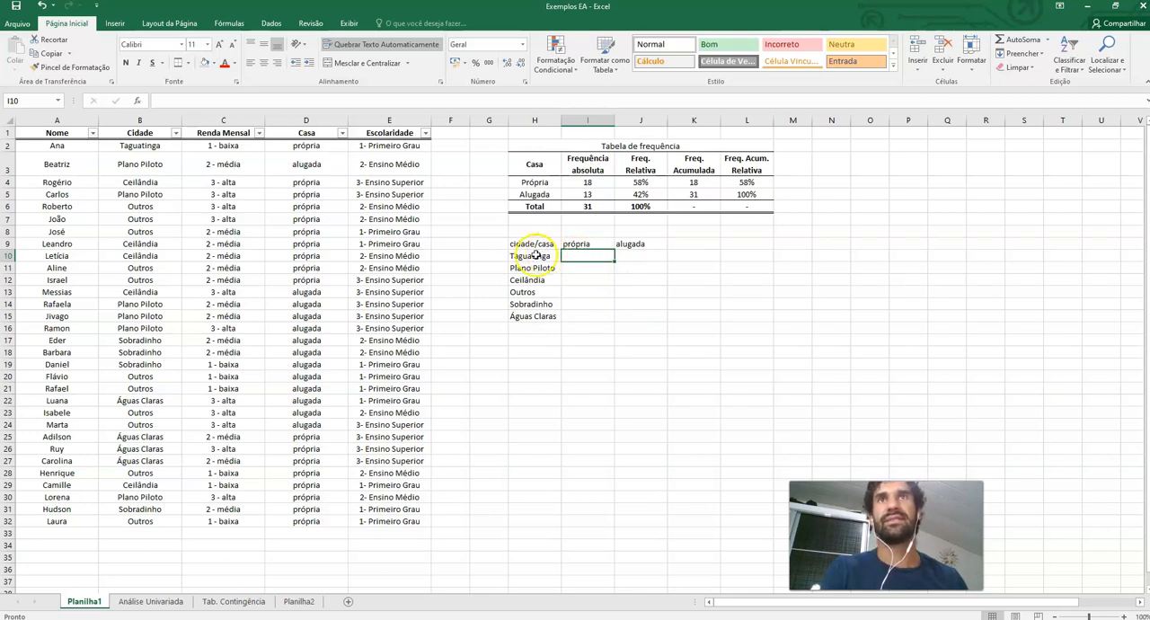
{"action": "left_click", "coordinate": [536, 256]}
{"action": "left_click", "coordinate": [579, 257]}
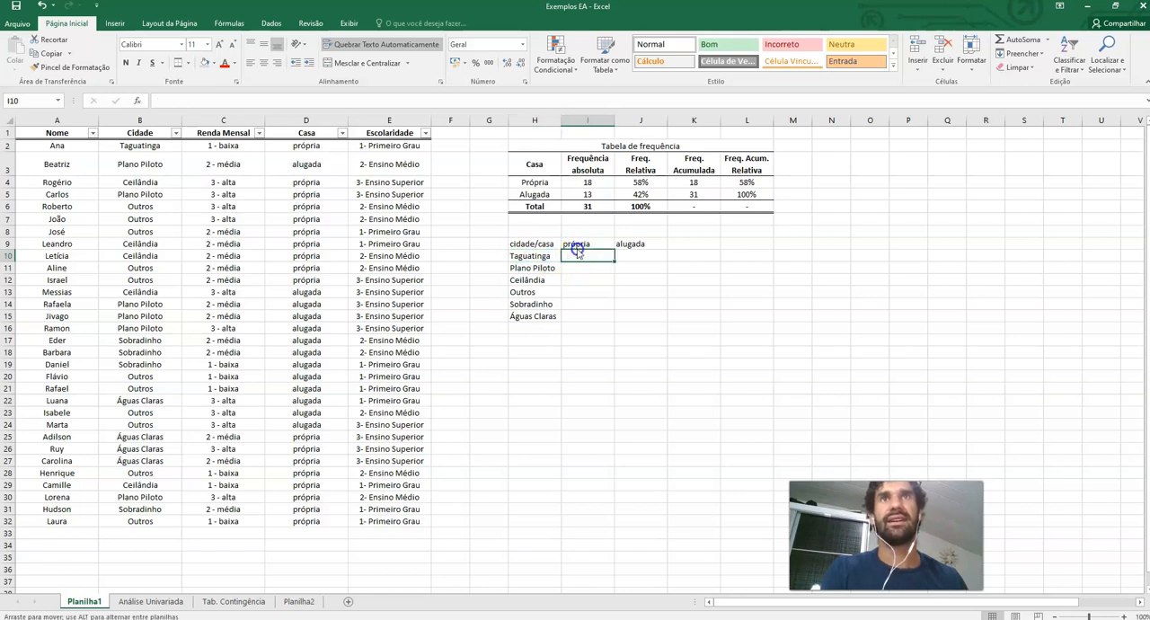
{"action": "left_click", "coordinate": [133, 145]}
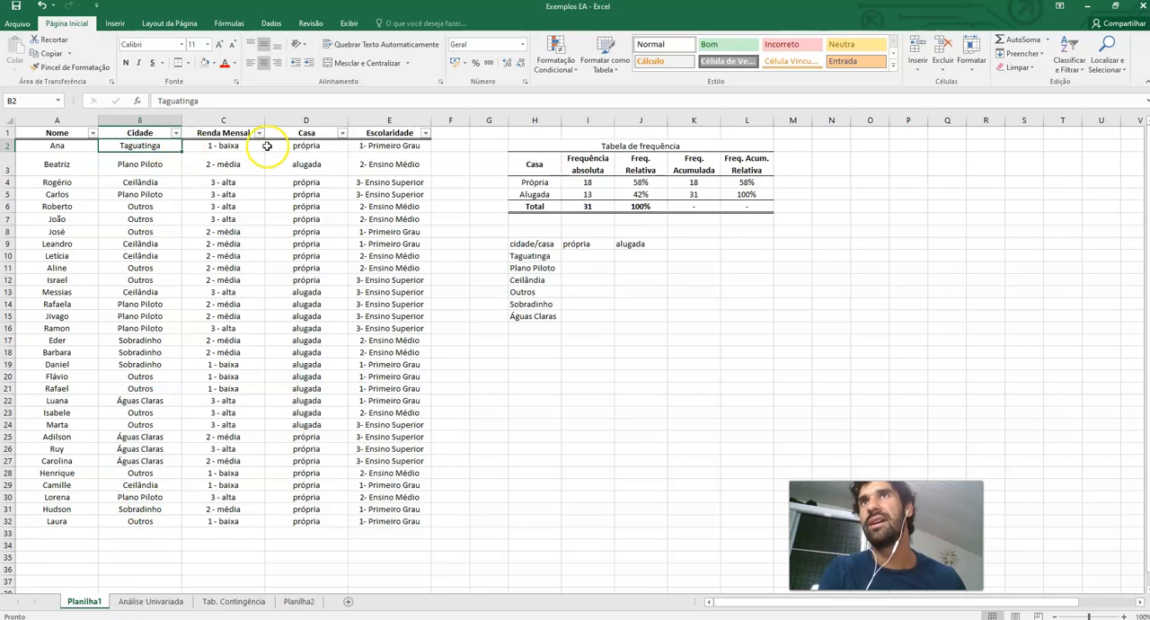
{"action": "left_click", "coordinate": [596, 256]}
{"action": "type", "text": "1"}
{"action": "left_click", "coordinate": [634, 256]}
{"action": "type", "text": "0"}
{"action": "key", "text": "Return"}
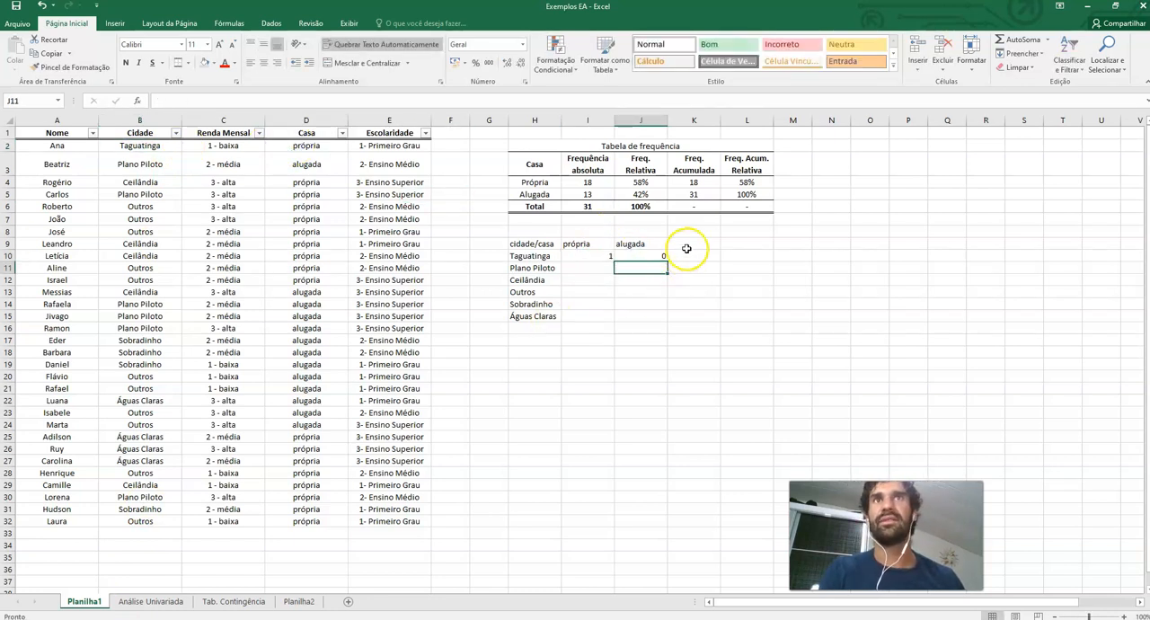
Add a 'Total' column header and enter 1 as Taguatinga's total
{"action": "left_click", "coordinate": [686, 247]}
{"action": "type", "text": "T"}
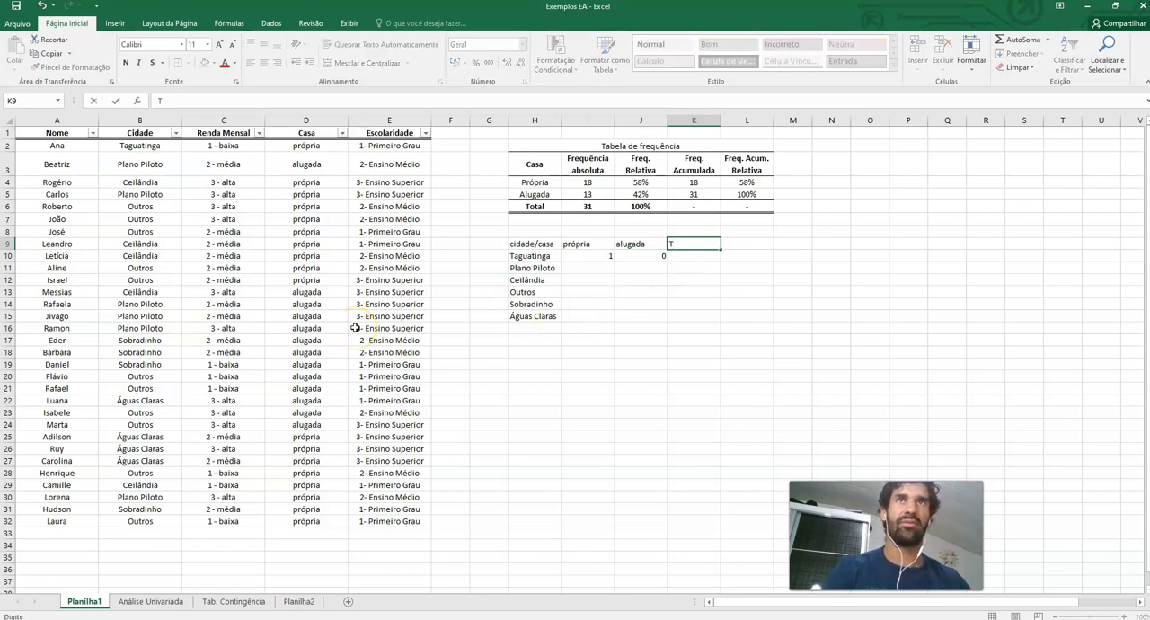
{"action": "type", "text": "otal"}
{"action": "key", "text": "Return"}
{"action": "type", "text": "1"}
{"action": "key", "text": "Return"}
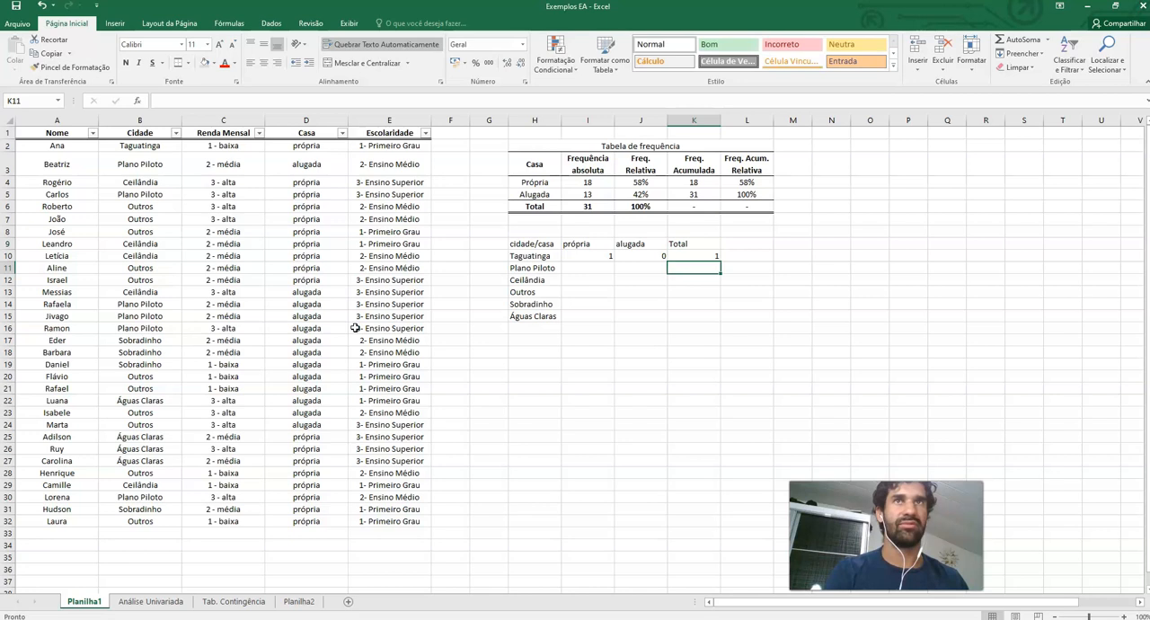
Enter 2 as Plano Piloto's count for própria after checking the data
{"action": "left_click", "coordinate": [538, 267]}
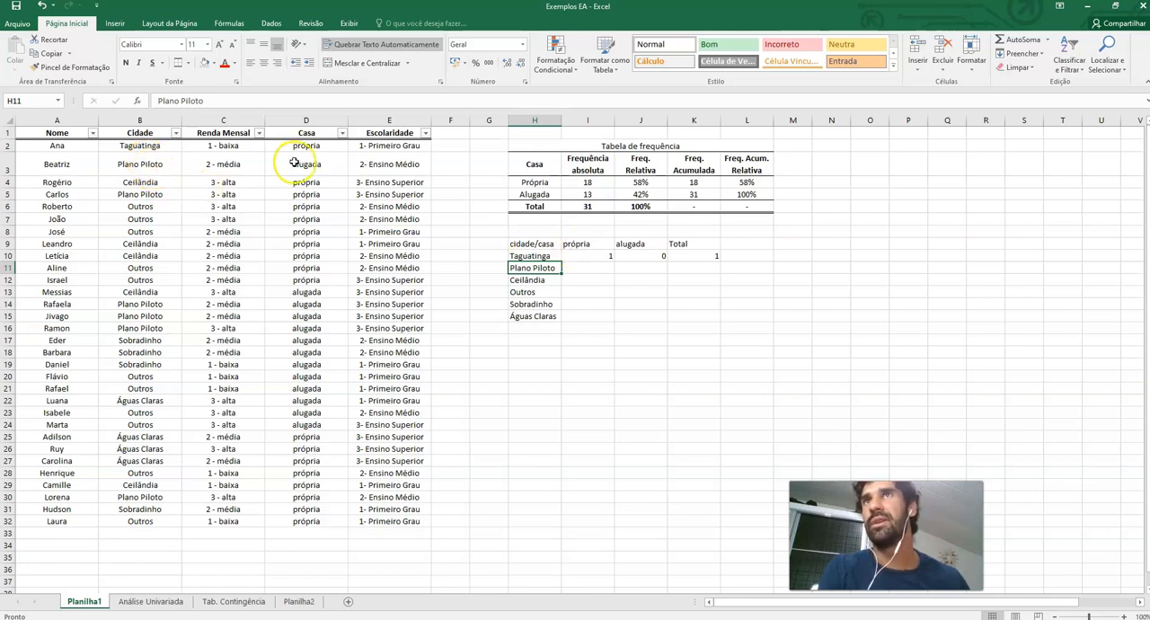
{"action": "left_click", "coordinate": [322, 196]}
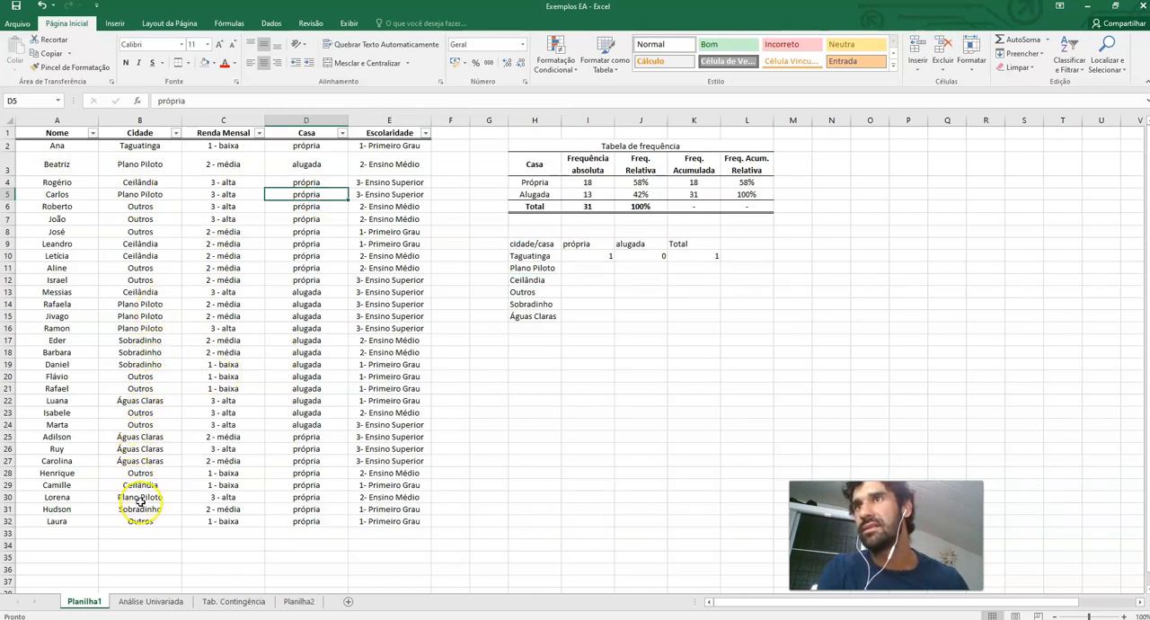
{"action": "left_click", "coordinate": [596, 268]}
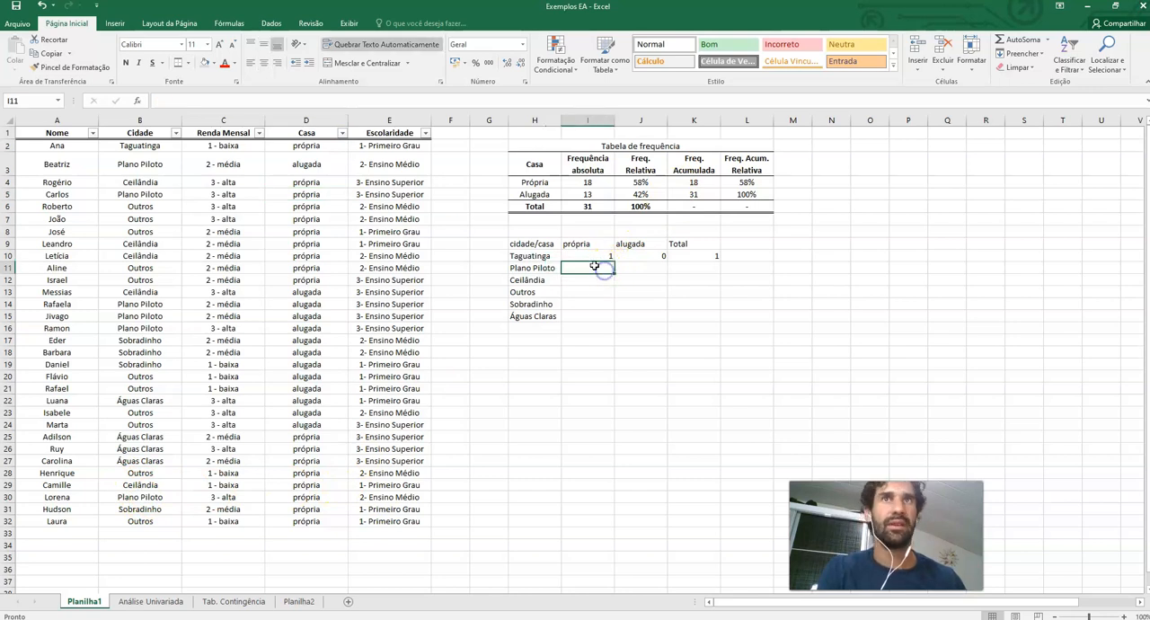
{"action": "type", "text": "2"}
{"action": "left_click", "coordinate": [639, 268]}
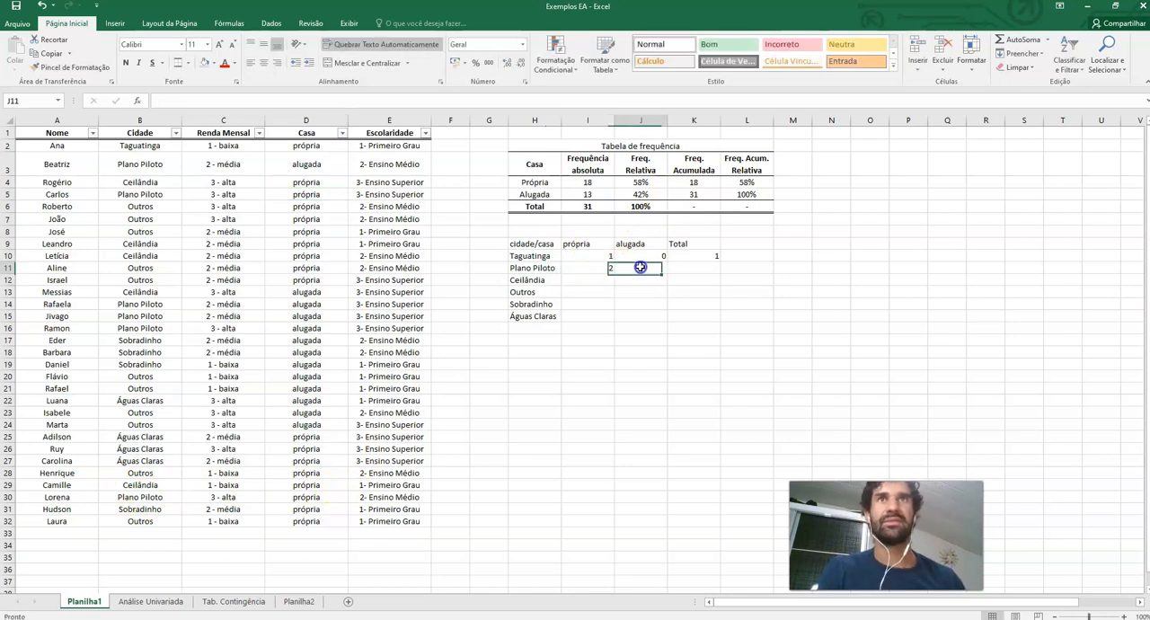
Zoom in and examine the Plano Piloto rows in the data to count rented houses
{"action": "left_click", "coordinate": [153, 194]}
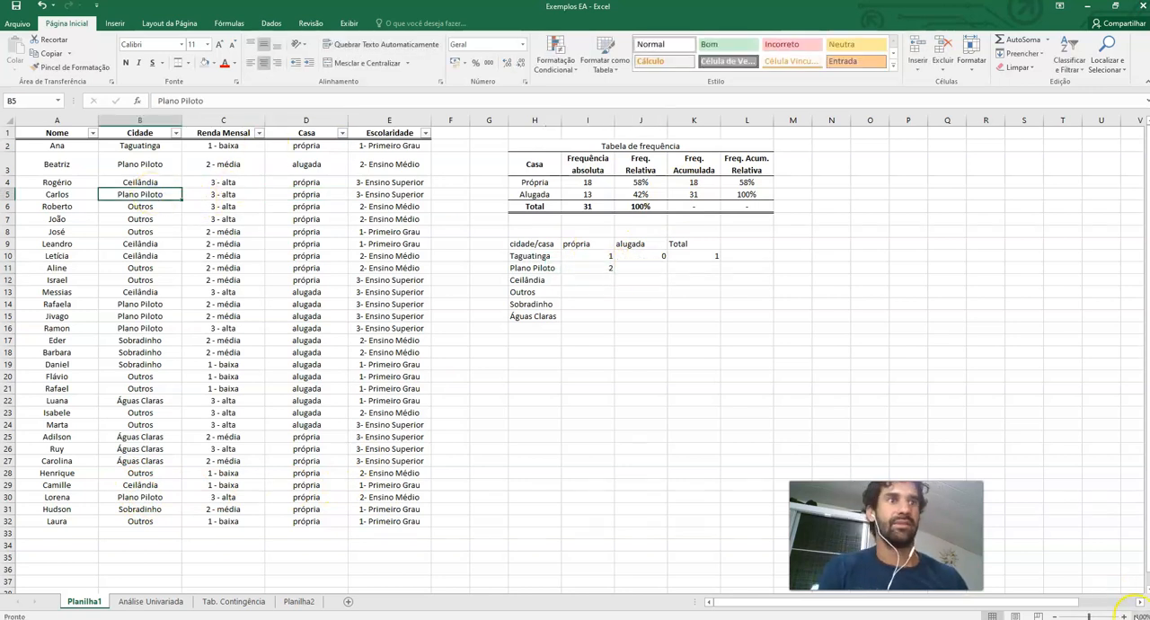
{"action": "left_click", "coordinate": [1127, 615]}
{"action": "left_click", "coordinate": [1127, 616]}
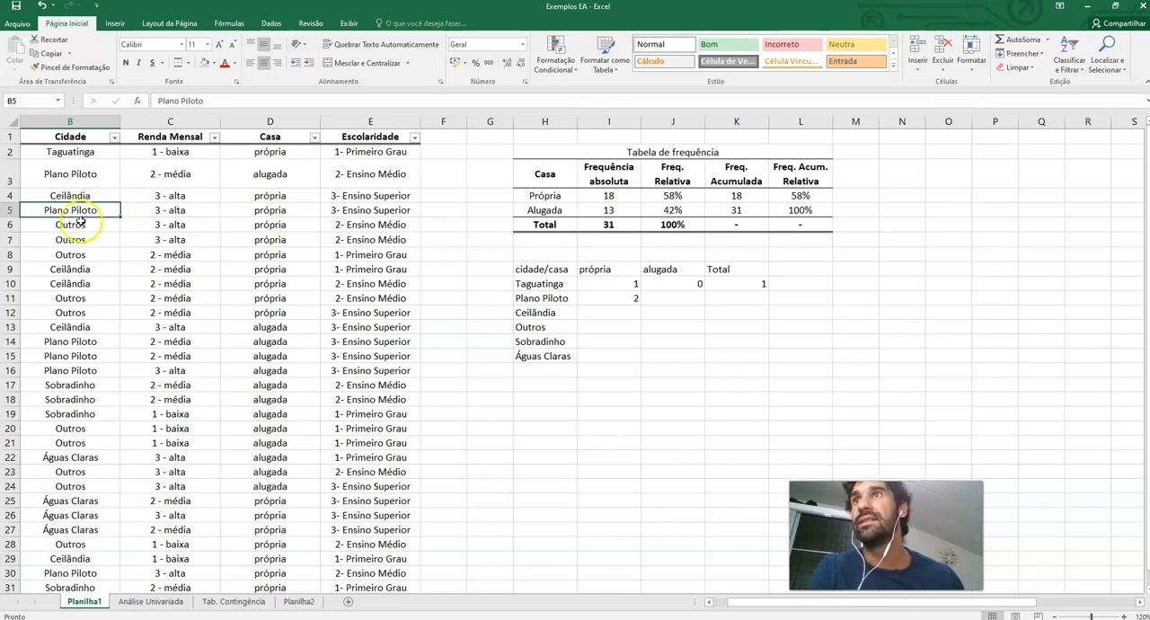
{"action": "left_click", "coordinate": [75, 341]}
{"action": "left_click_drag", "start_coordinate": [296, 341], "coordinate": [72, 369]}
{"action": "scroll", "coordinate": [69, 362], "scroll_direction": "down", "scroll_amount": 1}
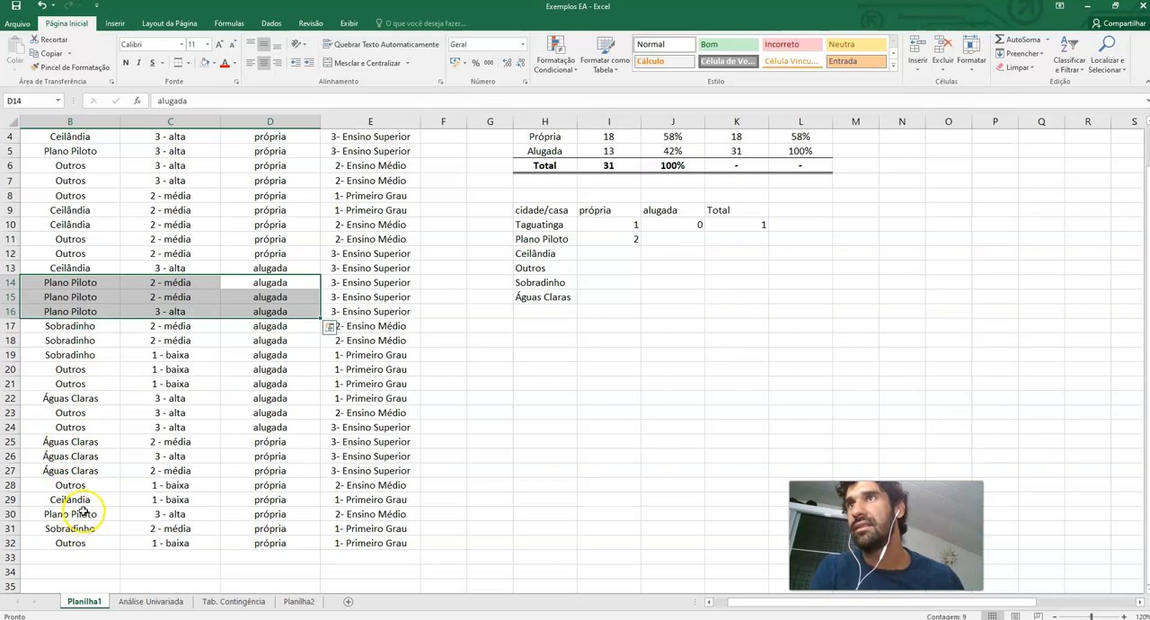
{"action": "scroll", "coordinate": [81, 508], "scroll_direction": "up", "scroll_amount": 1}
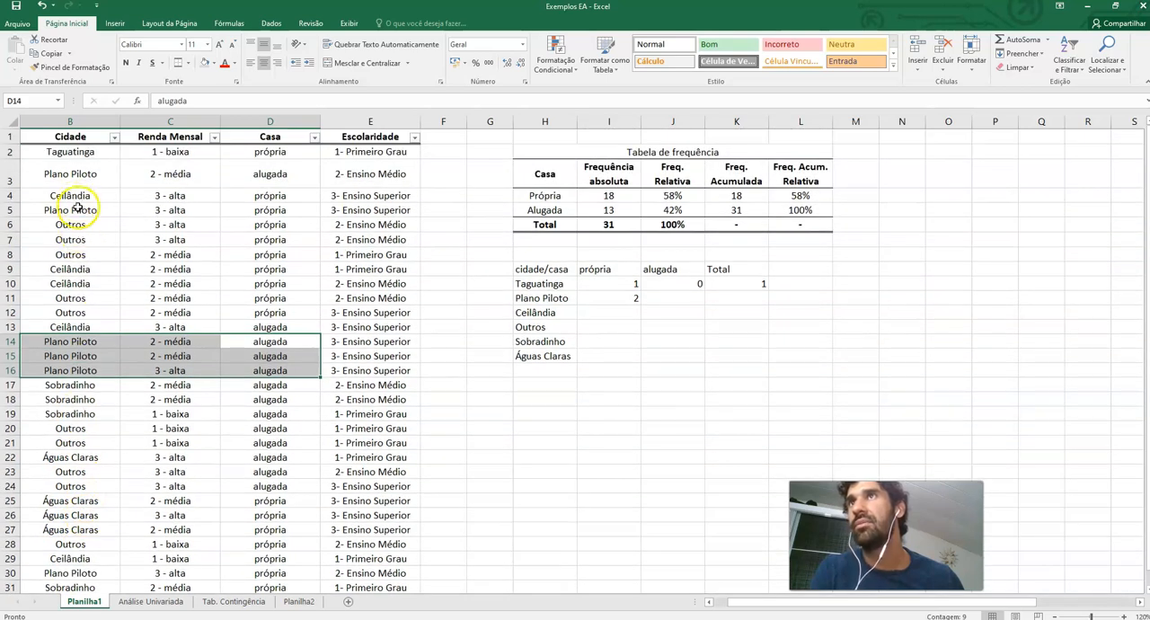
{"action": "left_click_drag", "start_coordinate": [85, 176], "coordinate": [289, 177]}
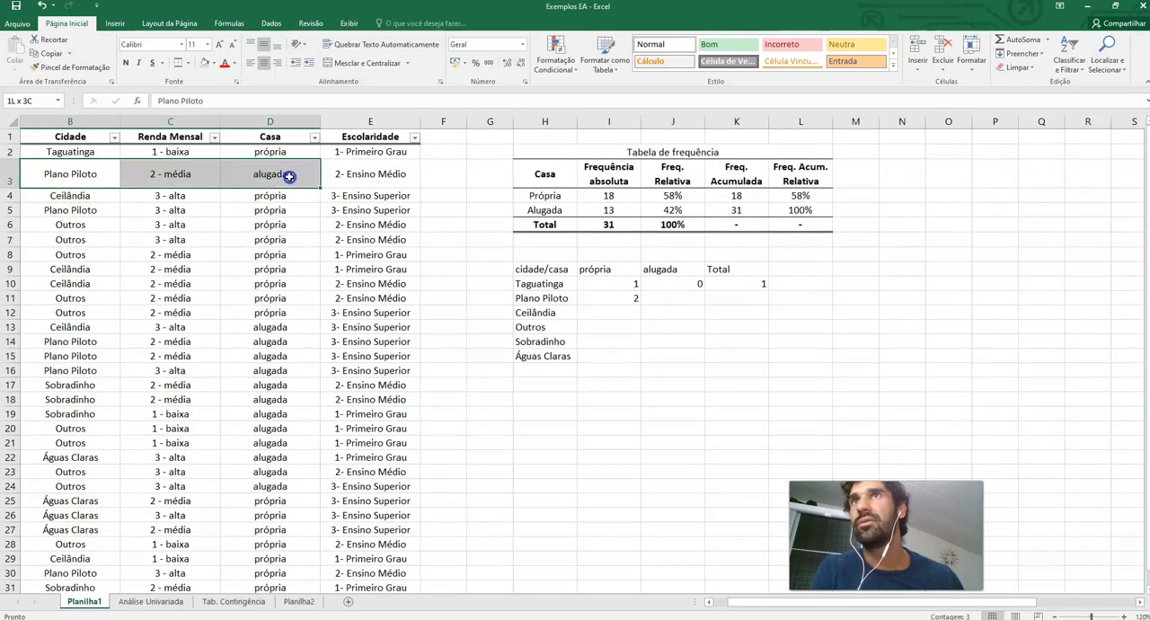
Enter Plano Piloto's counts: 4 for alugada and 6 for Total
{"action": "left_click", "coordinate": [688, 295]}
{"action": "type", "text": "4"}
{"action": "key", "text": "Tab"}
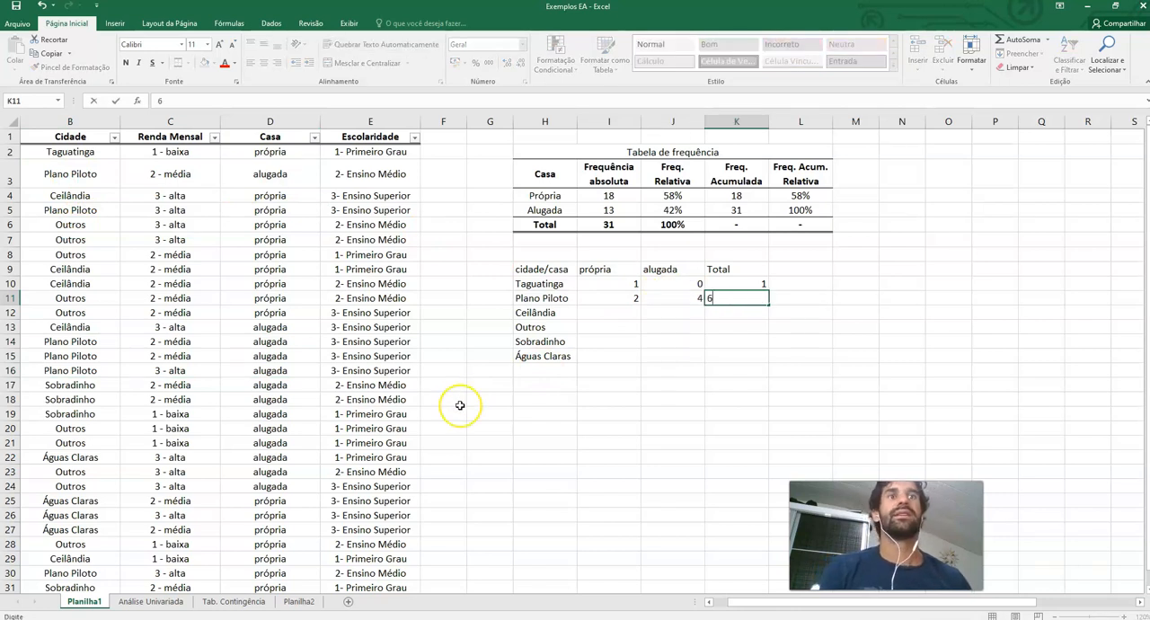
{"action": "key", "text": "Return"}
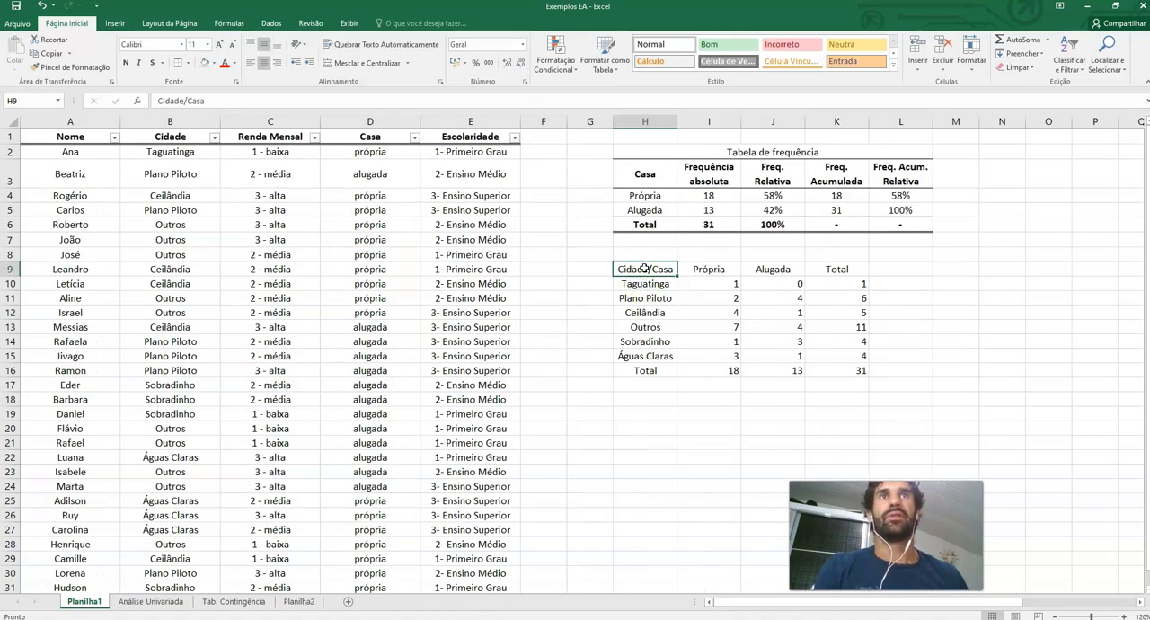
Select the completed city-by-house contingency table including its Total row and column
{"action": "left_click_drag", "start_coordinate": [640, 269], "coordinate": [843, 370]}
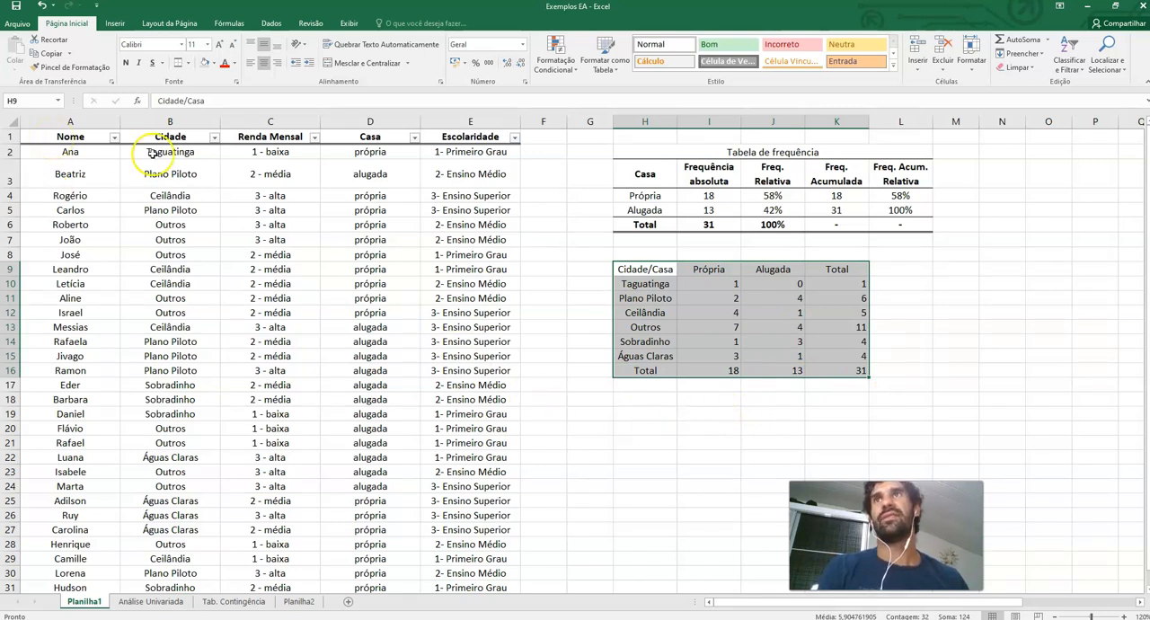
{"action": "left_click", "coordinate": [196, 141]}
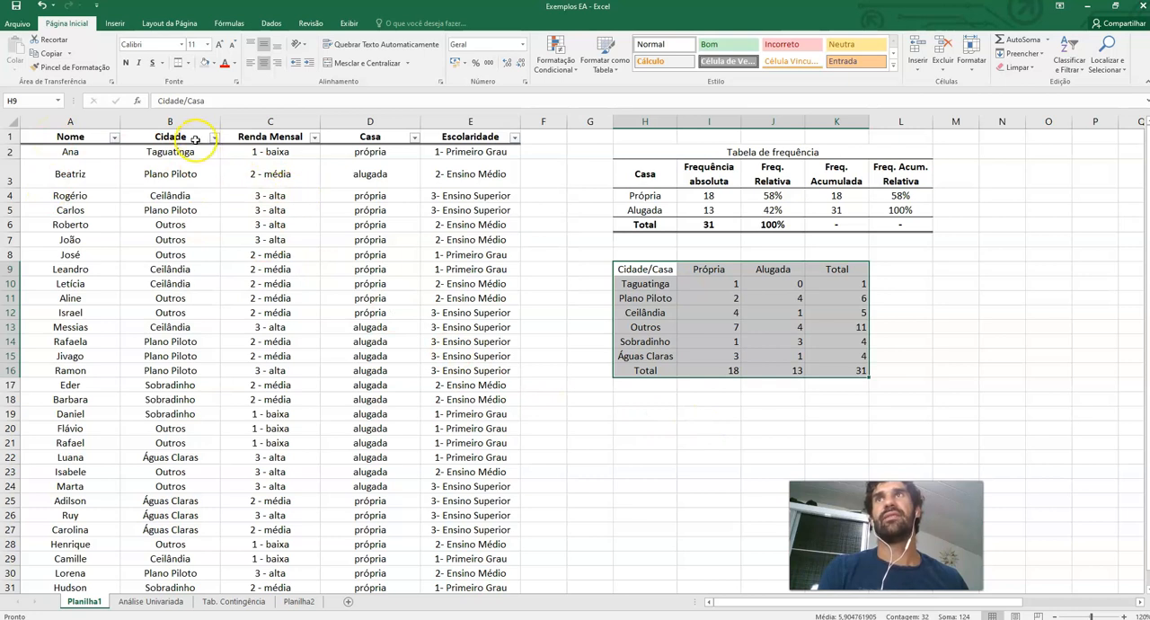
Create a PivotTable from the full data table on a new worksheet
{"action": "left_click", "coordinate": [382, 135]}
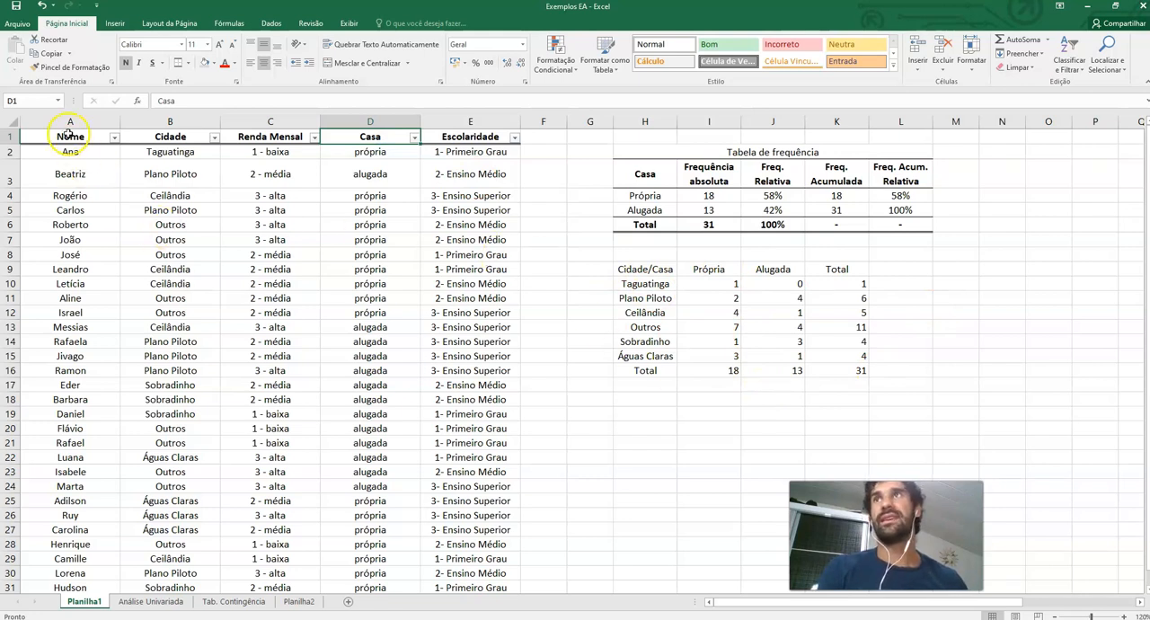
{"action": "left_click", "coordinate": [69, 135]}
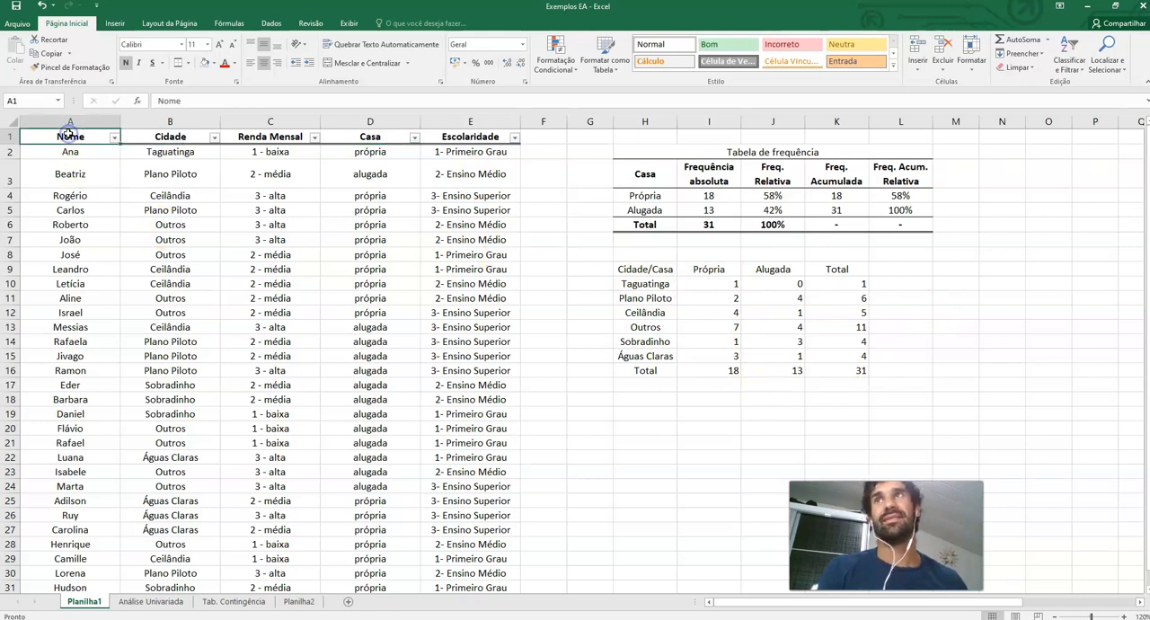
{"action": "left_click", "coordinate": [118, 23]}
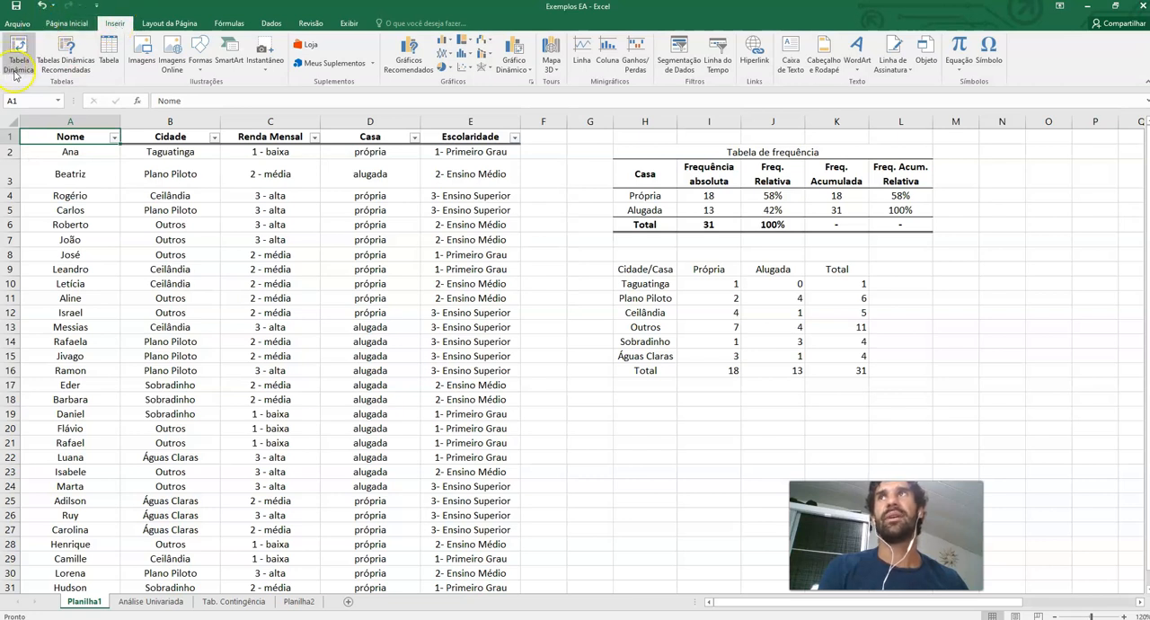
{"action": "left_click", "coordinate": [71, 138]}
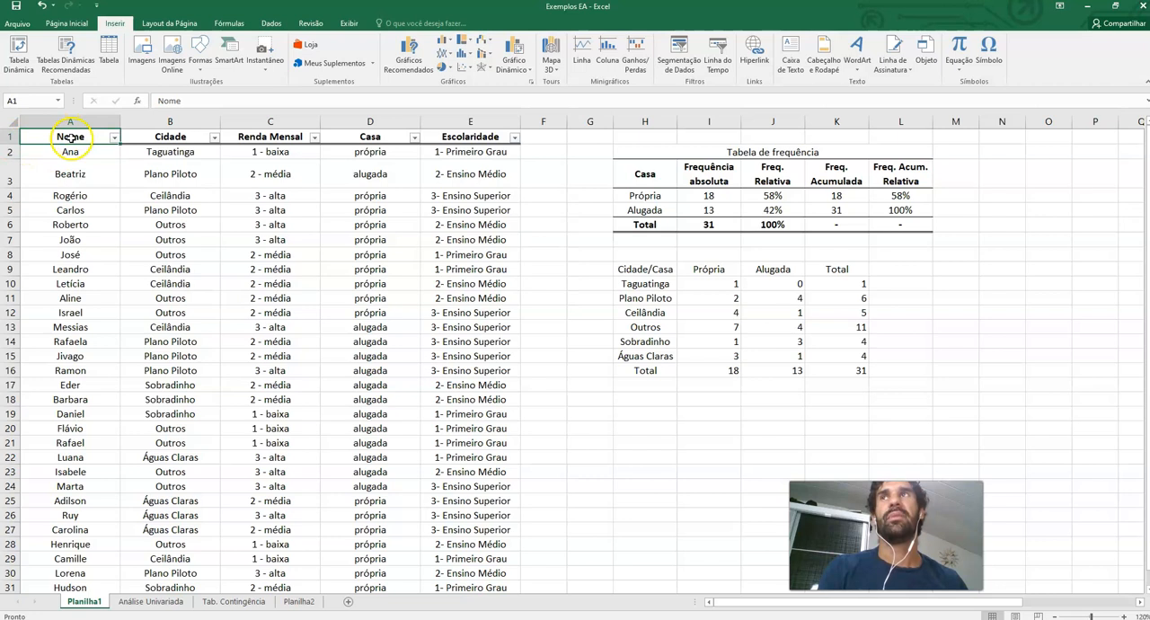
{"action": "key", "text": "alt+n"}
{"action": "key", "text": "v"}
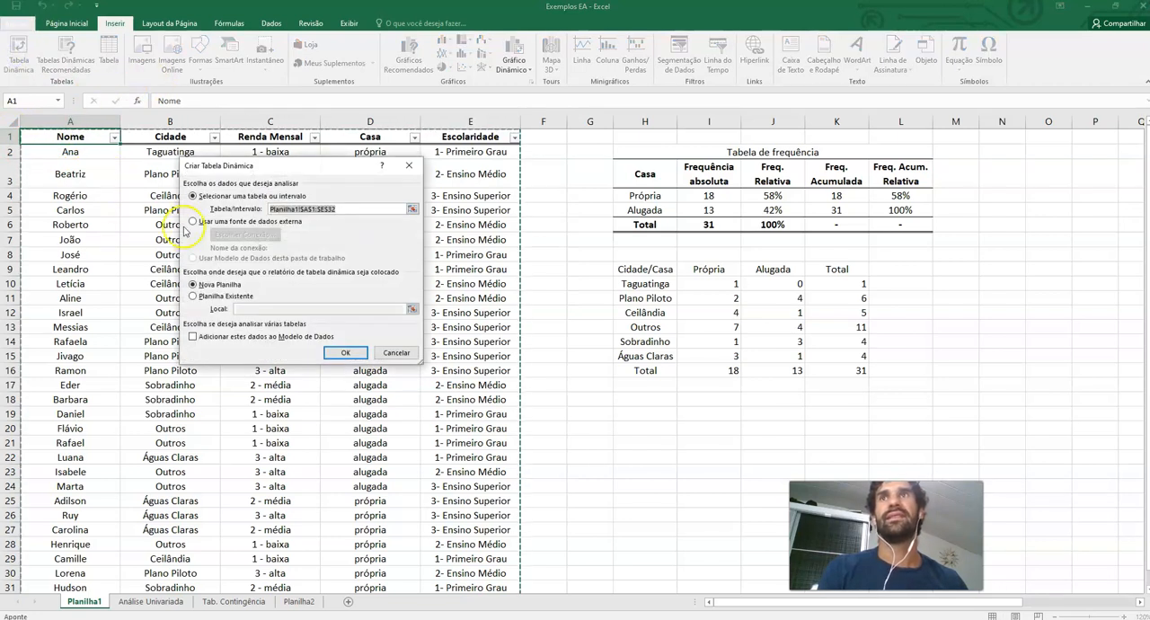
{"action": "left_click_drag", "start_coordinate": [288, 167], "coordinate": [694, 186]}
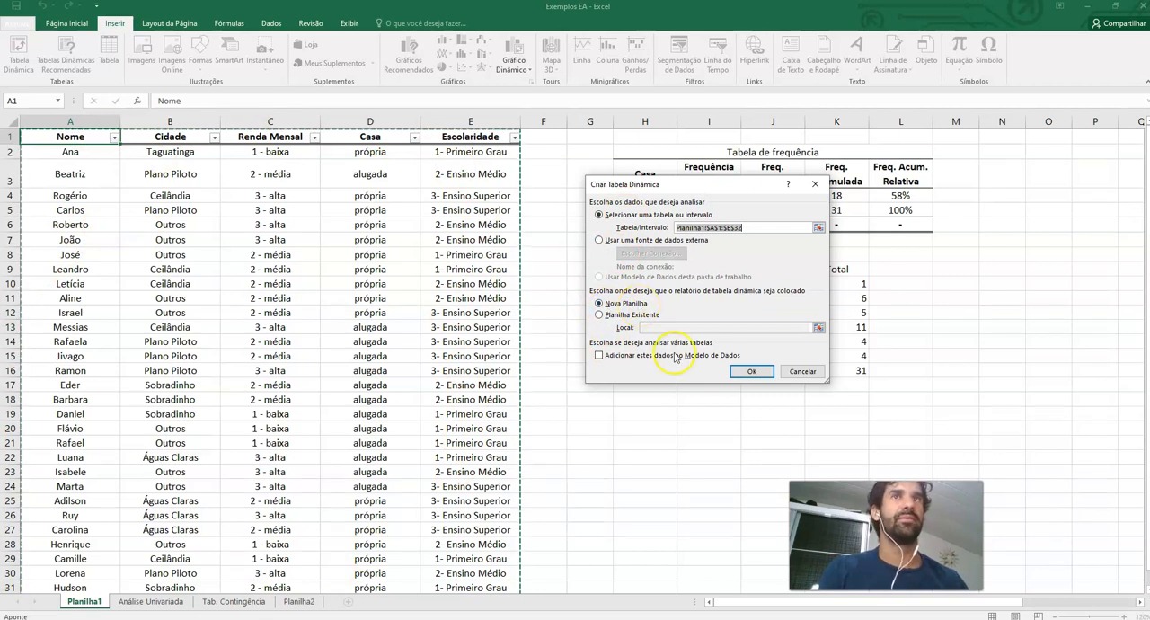
{"action": "left_click", "coordinate": [744, 372]}
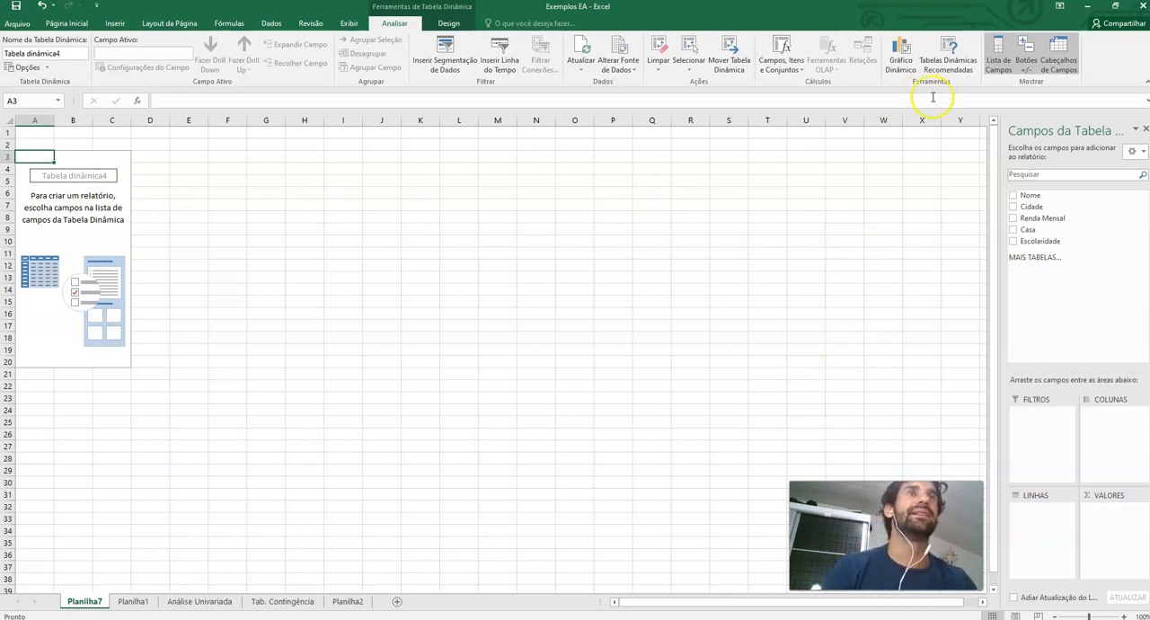
Set up the PivotTable with Cidade as row labels and a count of Nome as values
{"action": "left_click", "coordinate": [1013, 207]}
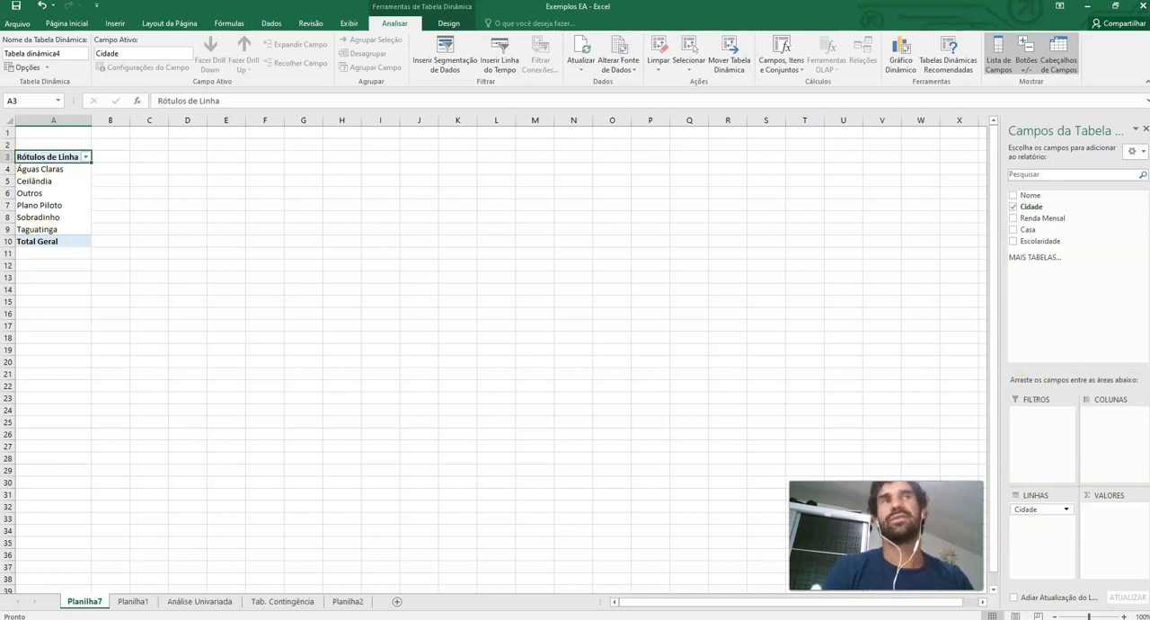
{"action": "left_click", "coordinate": [1013, 195]}
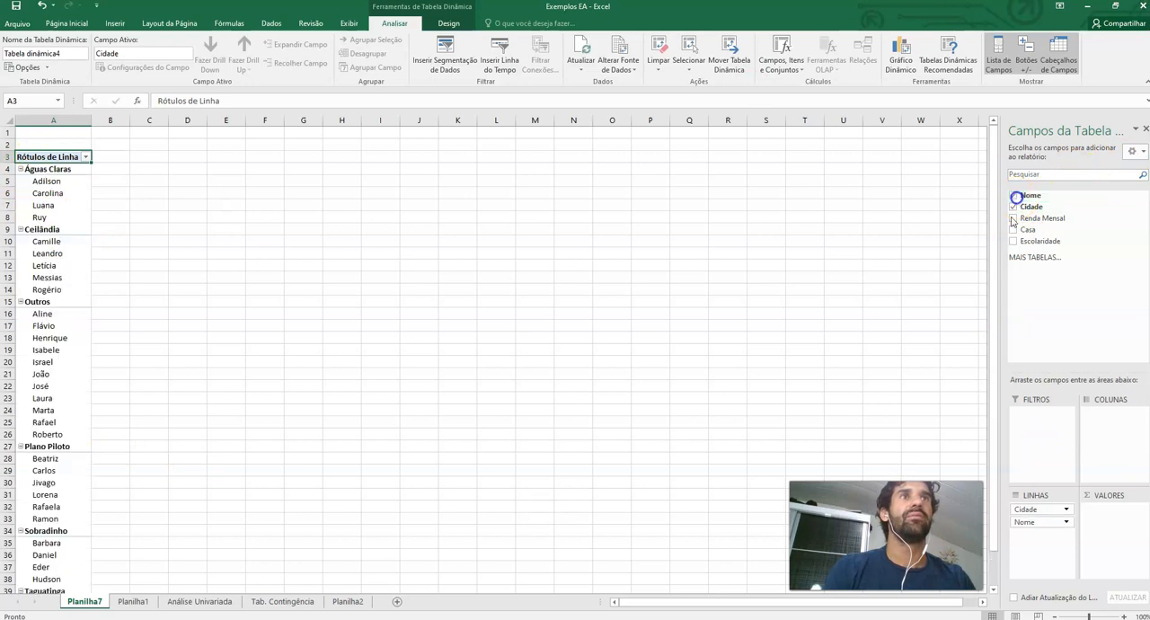
{"action": "left_click_drag", "start_coordinate": [1035, 535], "coordinate": [1104, 527]}
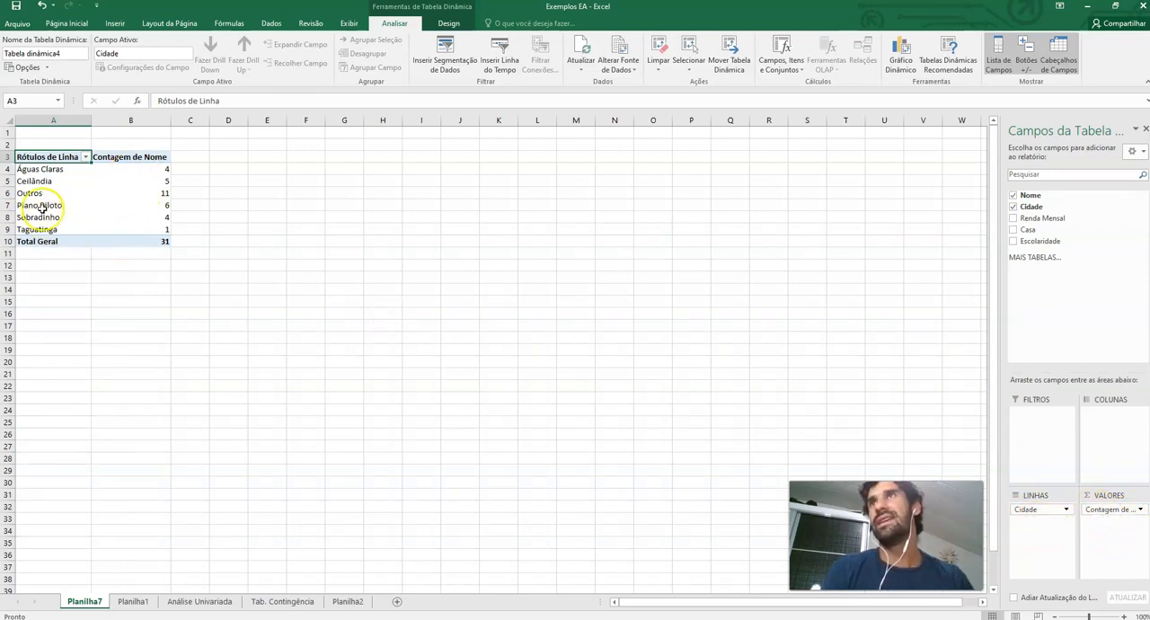
Copy the PivotTable and paste it into cell A12 of the Análise Univariada sheet
{"action": "left_click", "coordinate": [36, 162]}
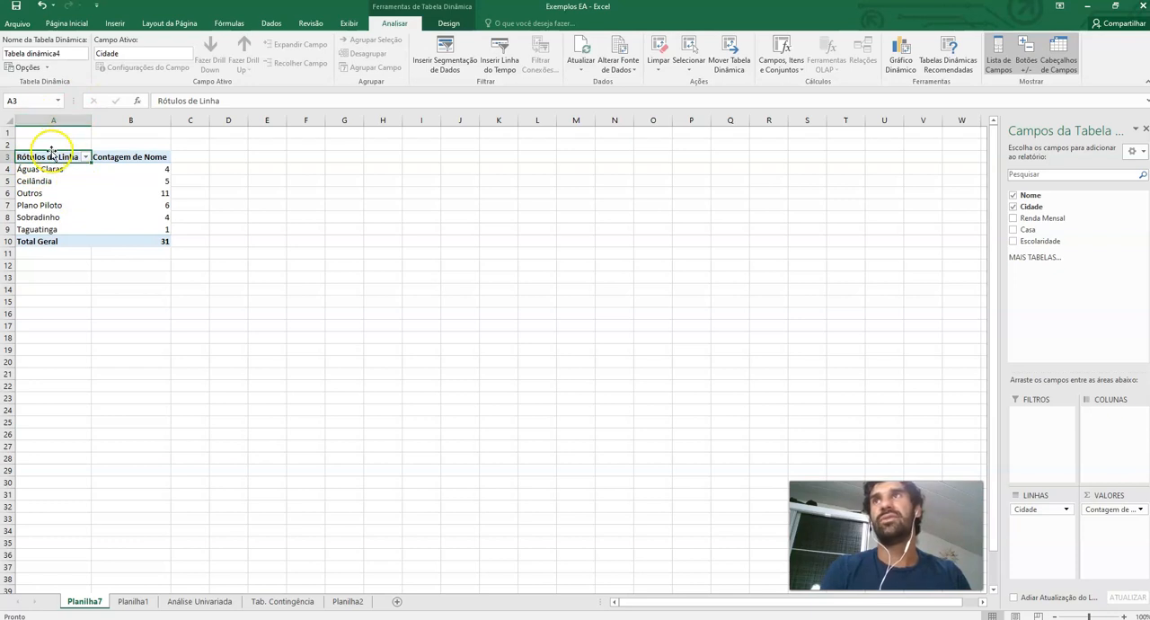
{"action": "left_click_drag", "start_coordinate": [54, 157], "coordinate": [121, 241]}
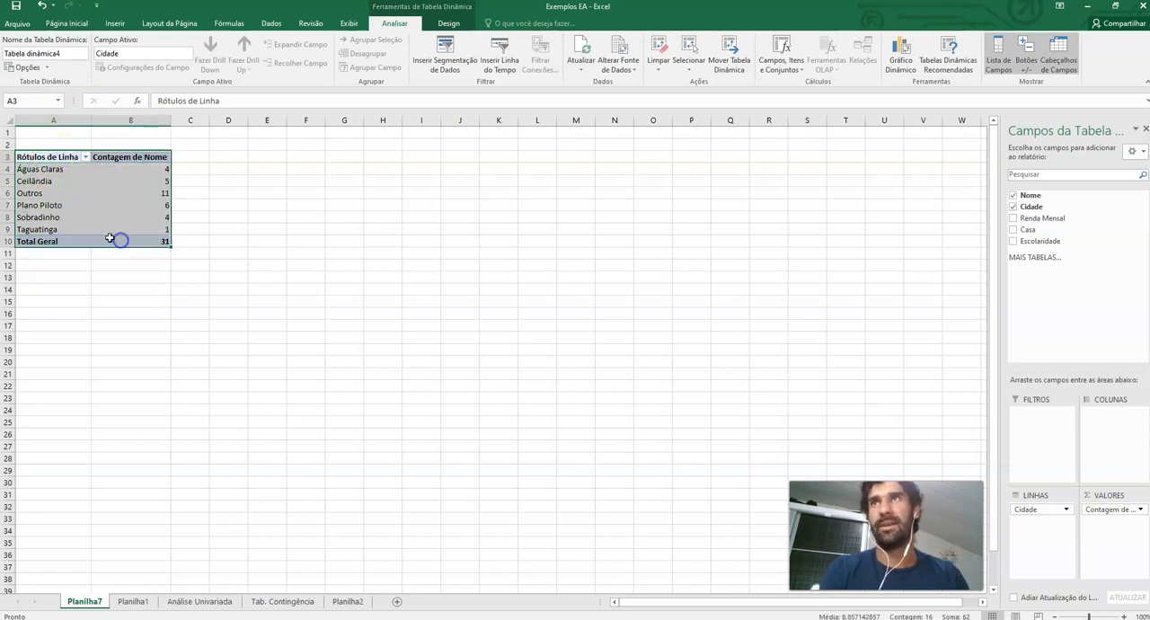
{"action": "key", "text": "ctrl+c"}
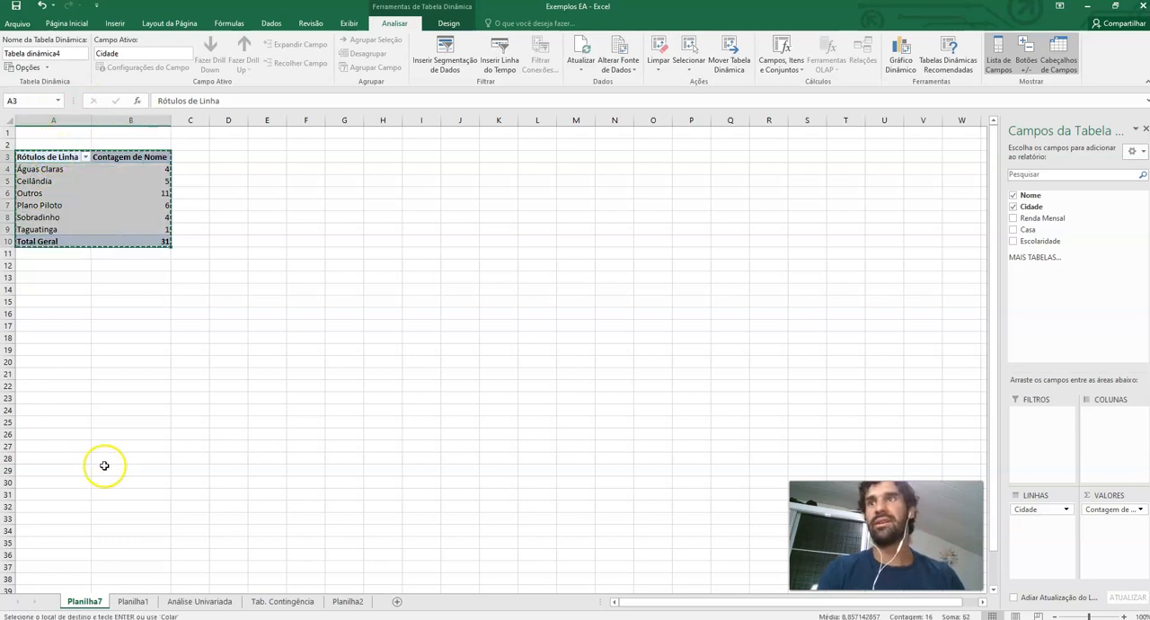
{"action": "left_click", "coordinate": [199, 601]}
{"action": "left_click", "coordinate": [69, 340]}
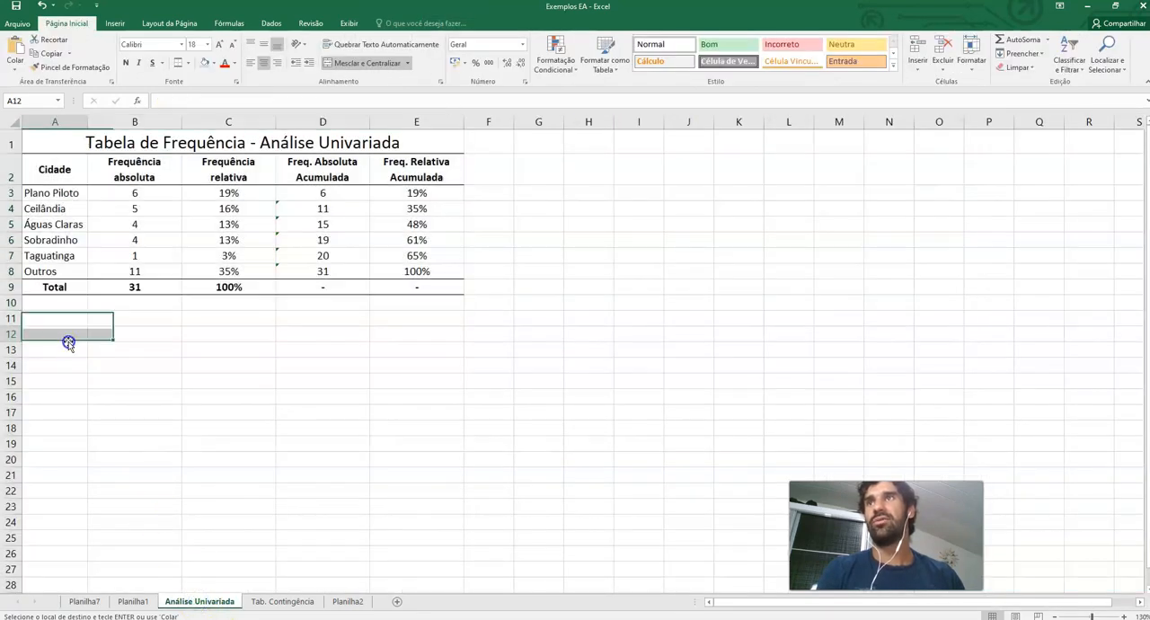
{"action": "right_click", "coordinate": [68, 336]}
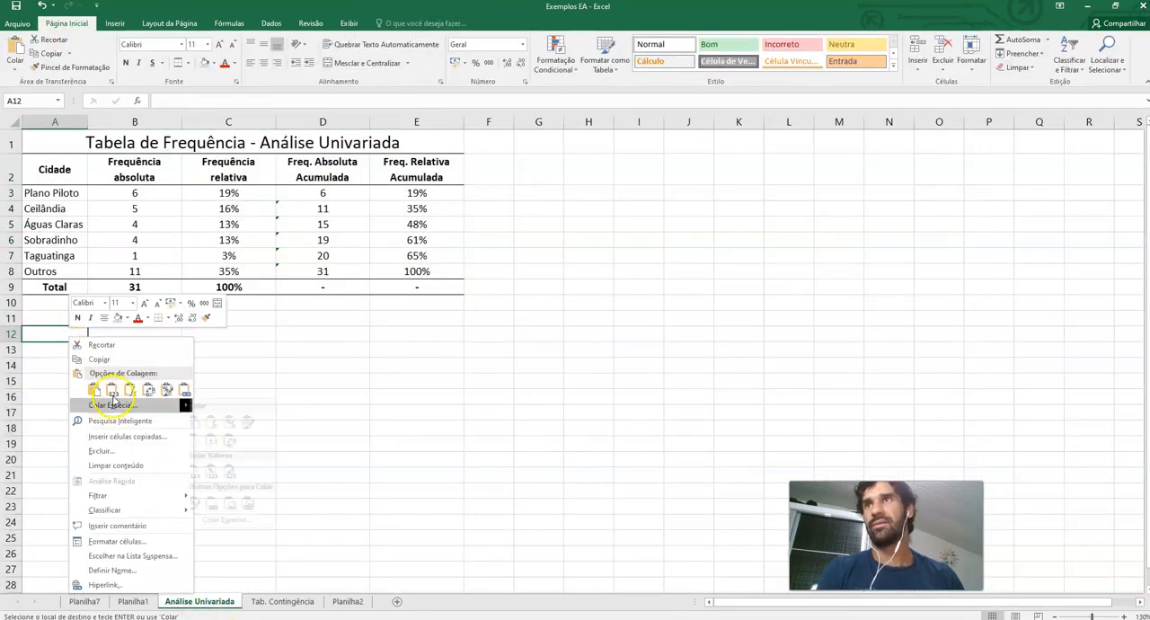
{"action": "left_click", "coordinate": [91, 388]}
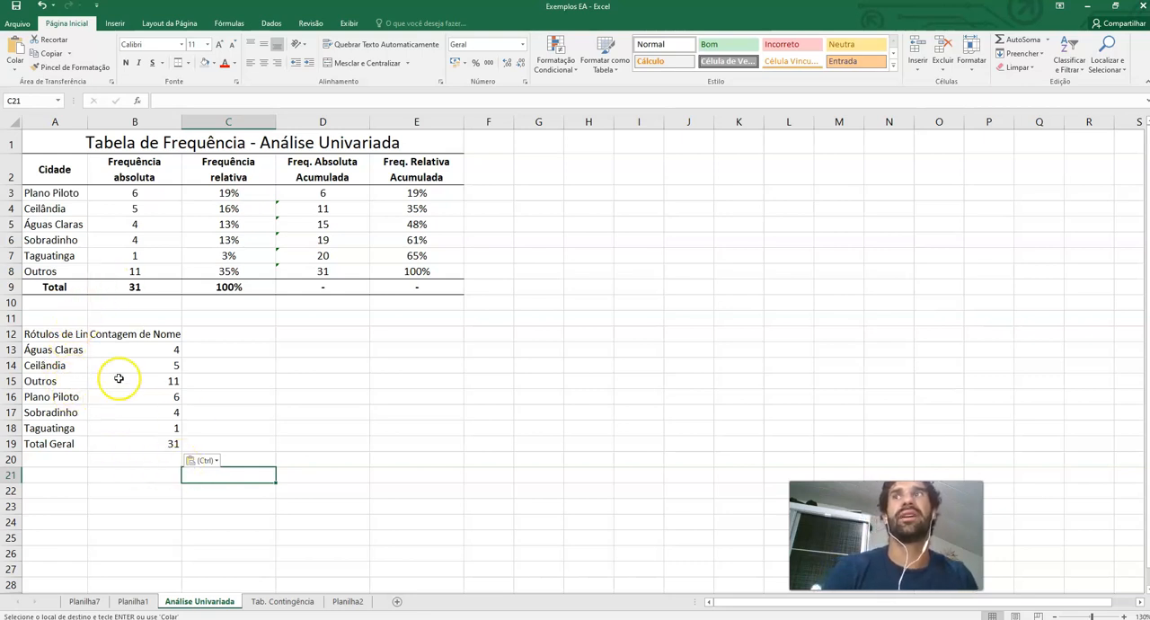
Compare the pasted city counts and the relative frequency formulas against the existing city frequency table
{"action": "left_click_drag", "start_coordinate": [47, 334], "coordinate": [157, 446]}
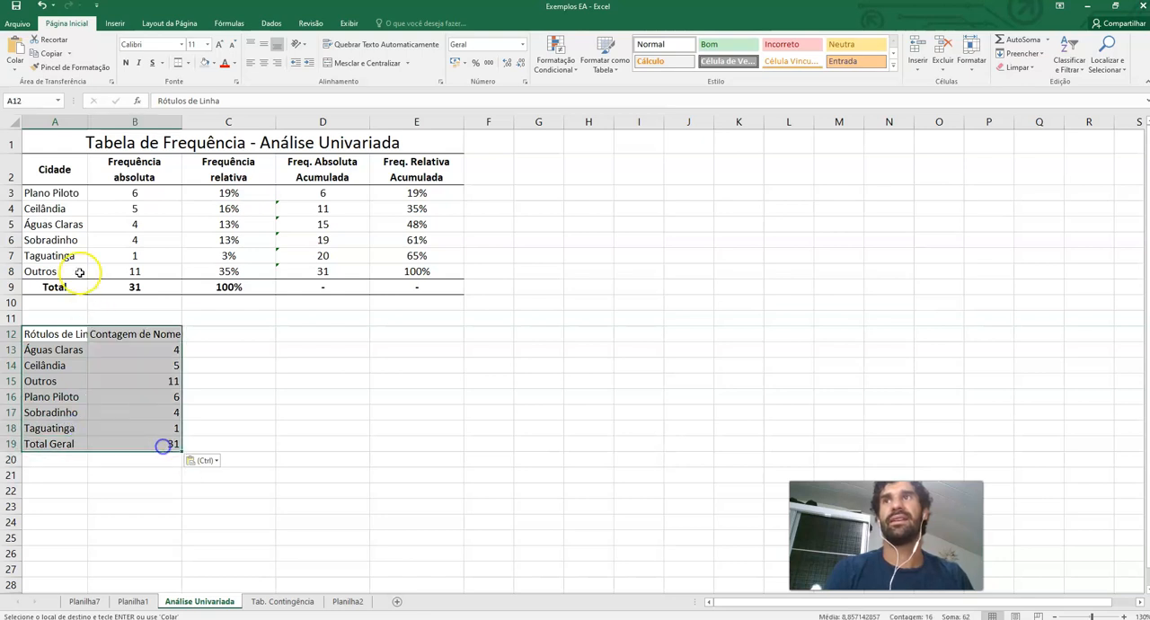
{"action": "left_click", "coordinate": [54, 169]}
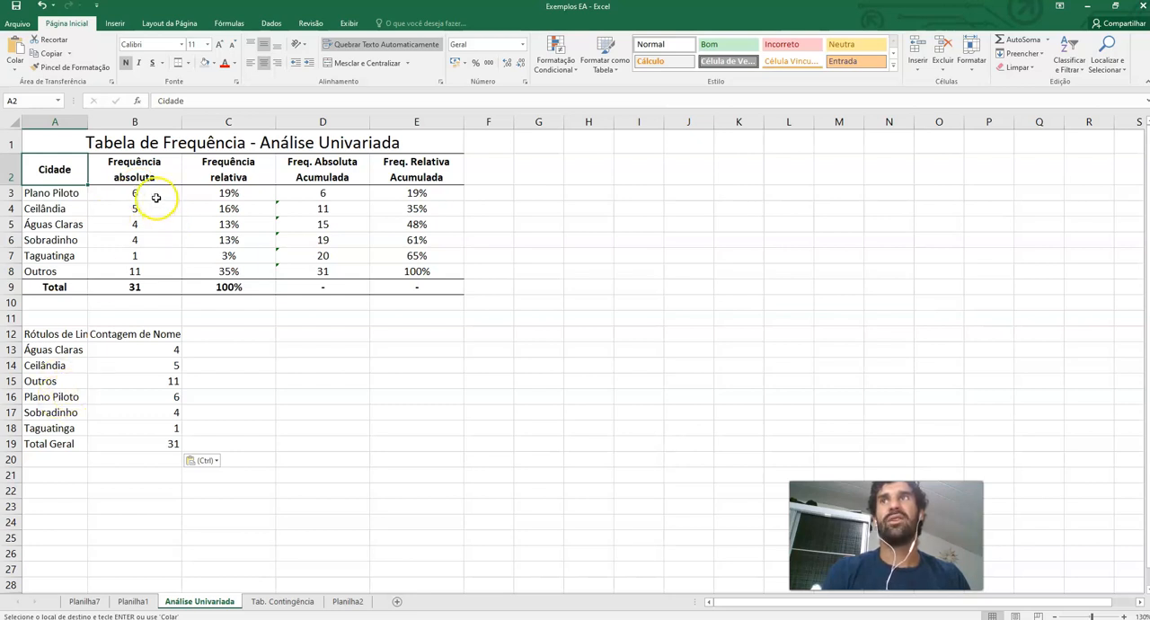
{"action": "left_click_drag", "start_coordinate": [67, 193], "coordinate": [120, 196]}
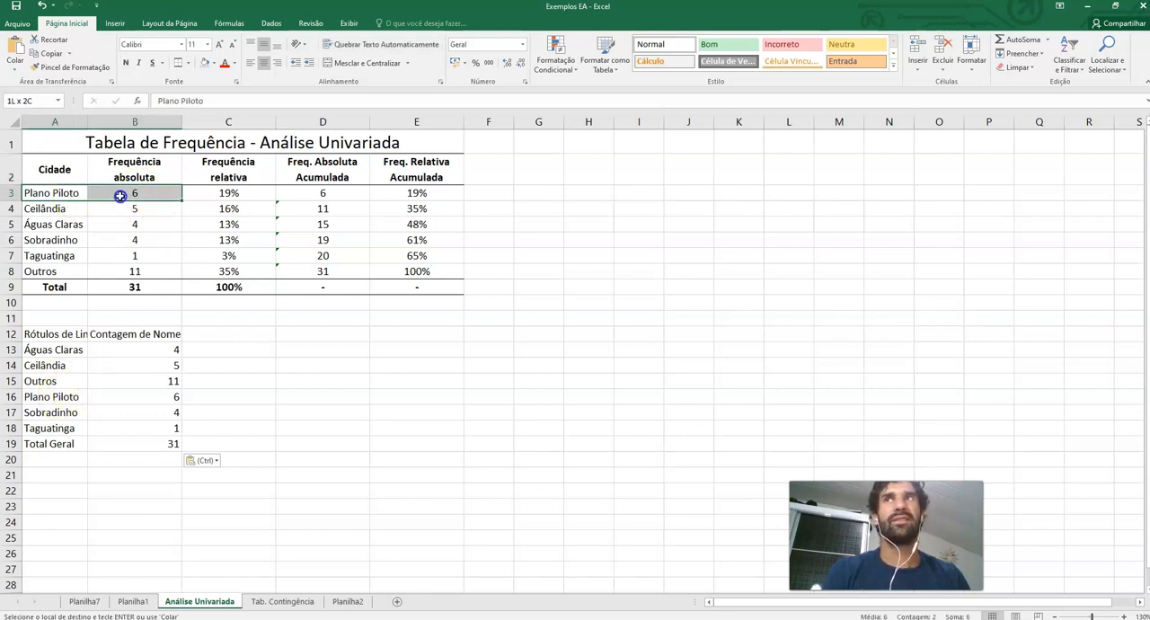
{"action": "left_click_drag", "start_coordinate": [69, 252], "coordinate": [117, 253]}
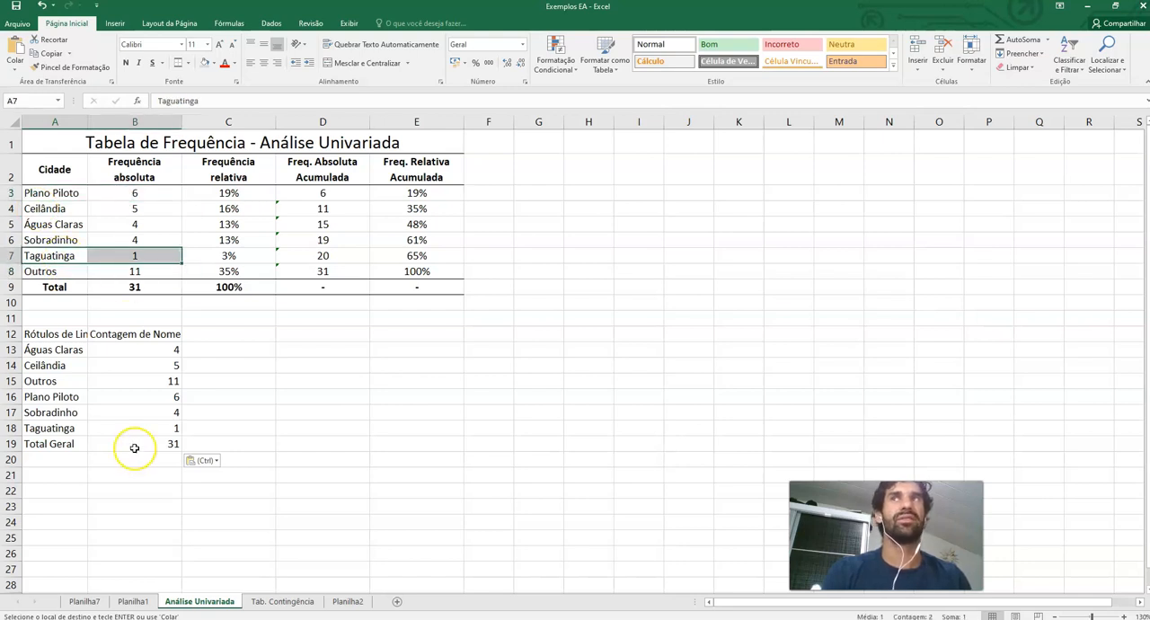
{"action": "left_click_drag", "start_coordinate": [134, 192], "coordinate": [78, 260]}
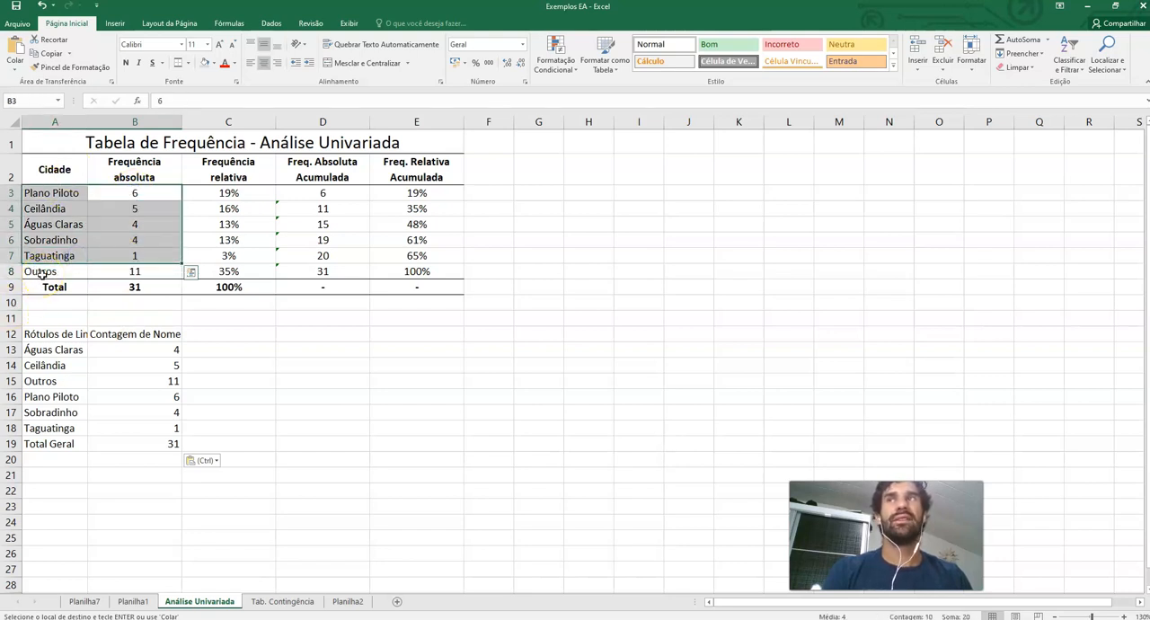
{"action": "left_click_drag", "start_coordinate": [41, 272], "coordinate": [120, 272]}
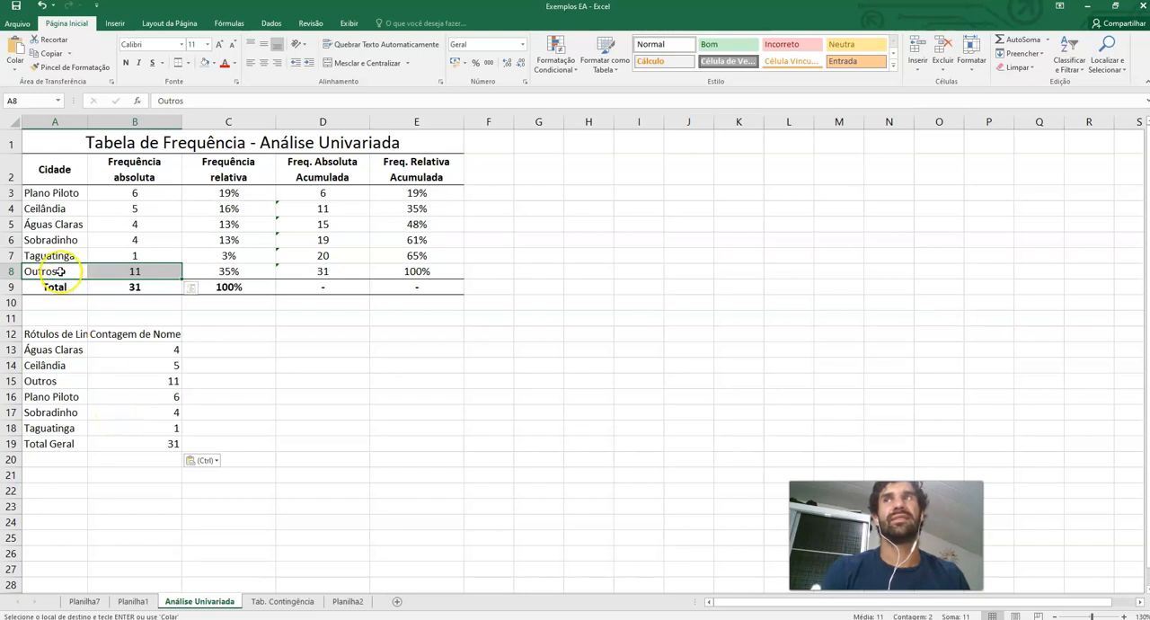
{"action": "left_click", "coordinate": [245, 441]}
{"action": "left_click_drag", "start_coordinate": [146, 192], "coordinate": [147, 287]}
{"action": "left_click", "coordinate": [218, 195]}
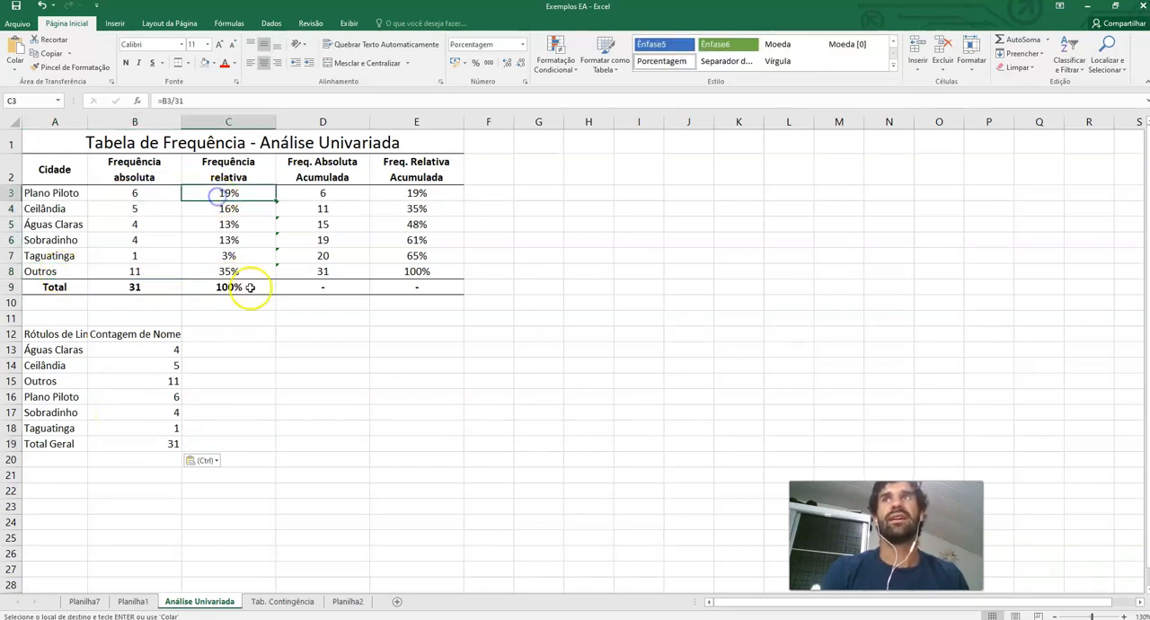
{"action": "left_click", "coordinate": [218, 102]}
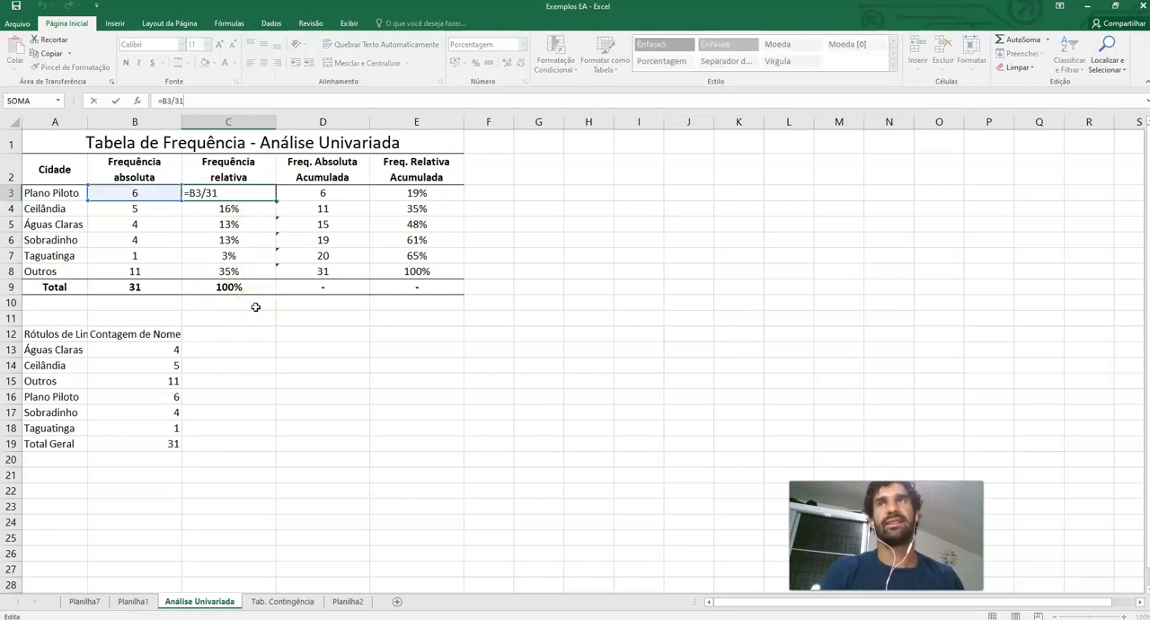
{"action": "key", "text": "Return"}
{"action": "left_click_drag", "start_coordinate": [232, 194], "coordinate": [239, 271]}
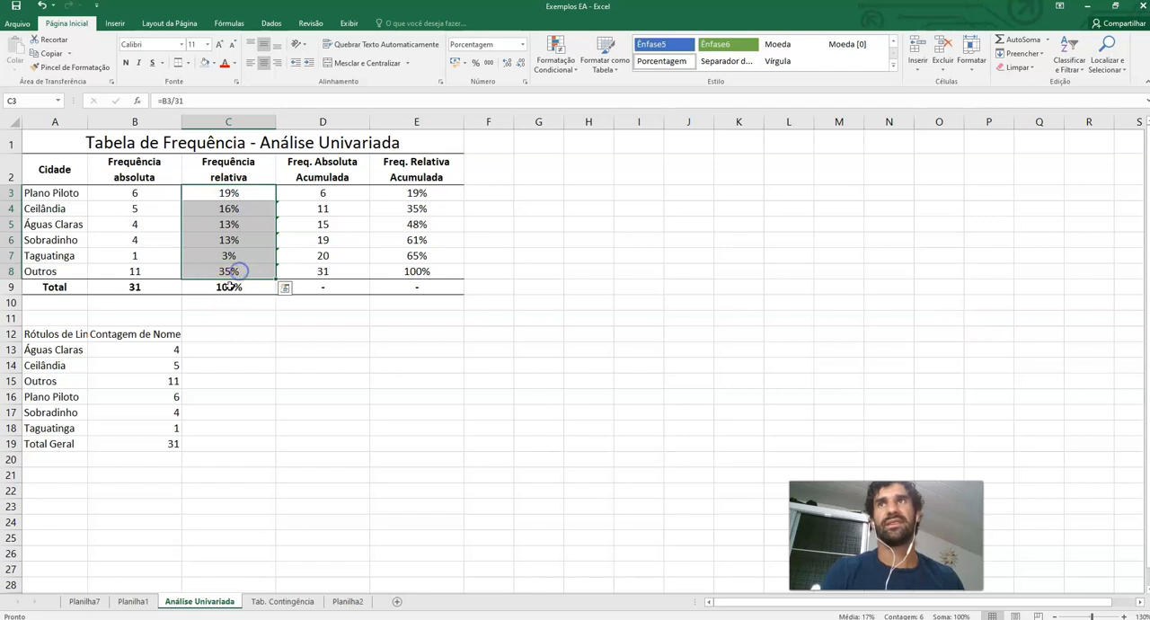
{"action": "left_click", "coordinate": [230, 285]}
Examine the cumulative frequency formulas and the column headers of the city frequency table
{"action": "left_click", "coordinate": [328, 194]}
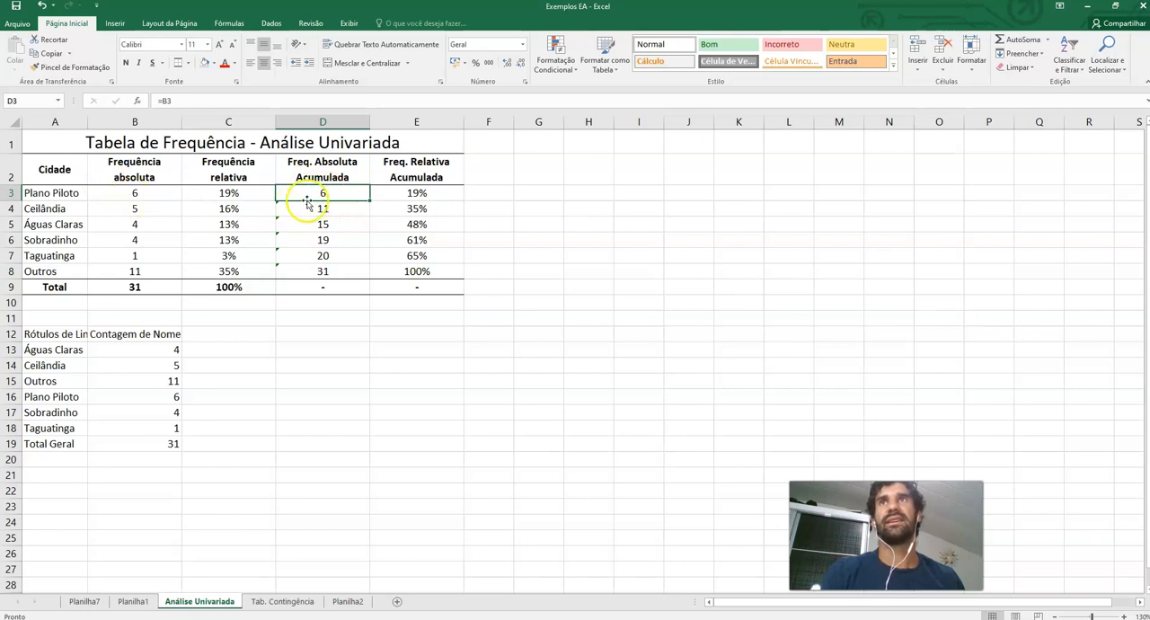
{"action": "left_click_drag", "start_coordinate": [135, 209], "coordinate": [135, 193]}
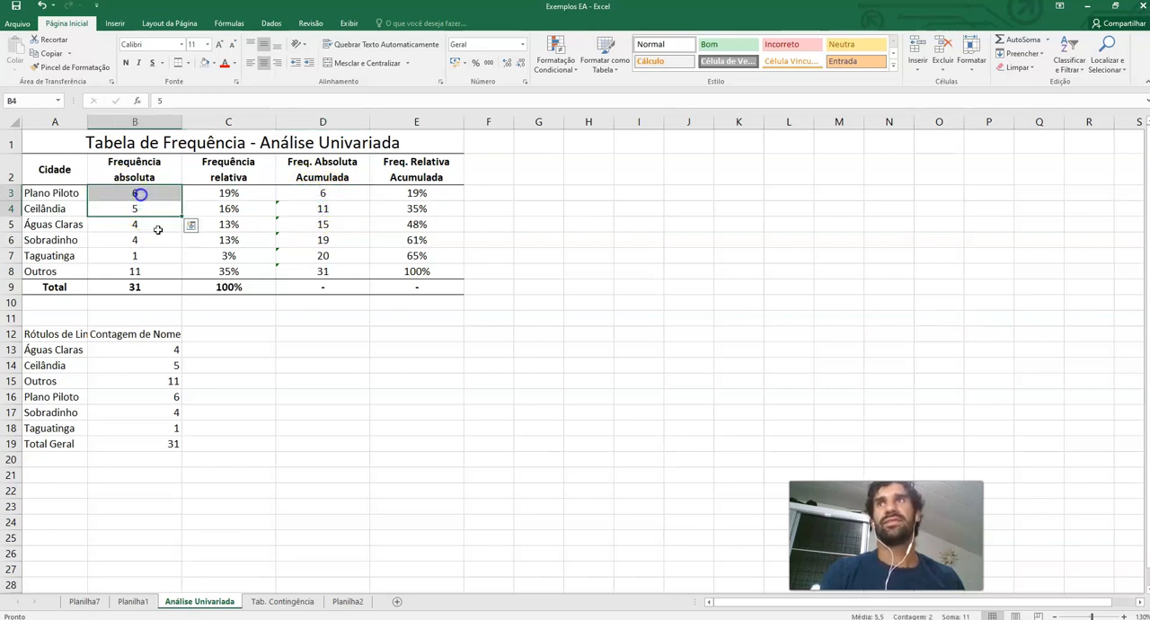
{"action": "left_click", "coordinate": [323, 223]}
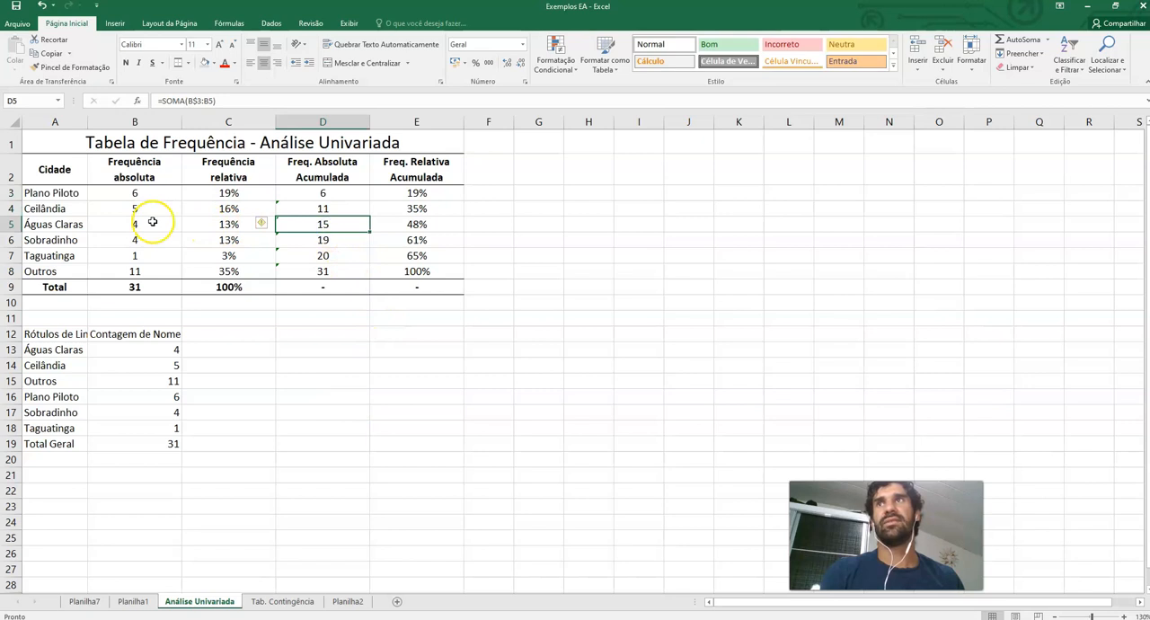
{"action": "left_click_drag", "start_coordinate": [153, 222], "coordinate": [150, 195]}
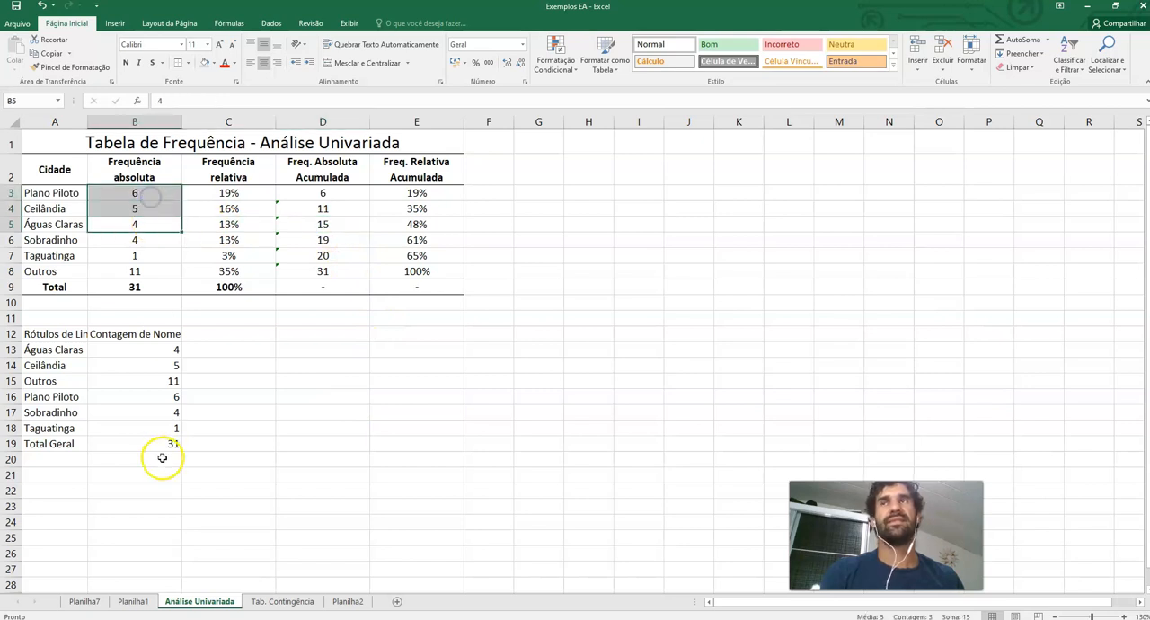
{"action": "left_click", "coordinate": [334, 244]}
{"action": "left_click_drag", "start_coordinate": [167, 239], "coordinate": [153, 197]}
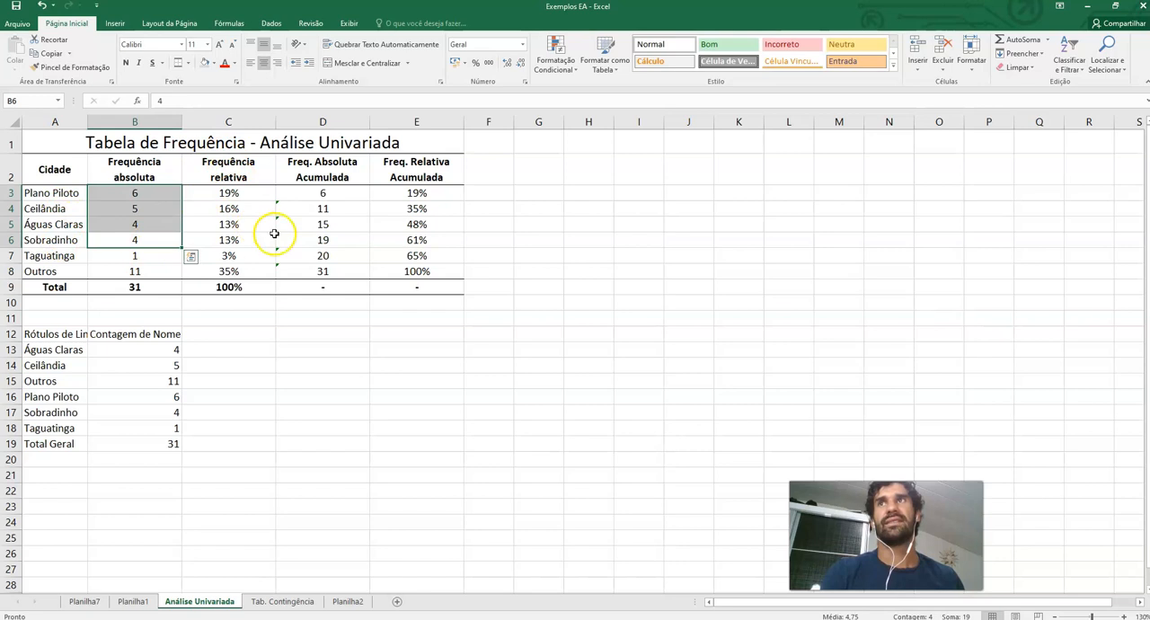
{"action": "left_click", "coordinate": [339, 244]}
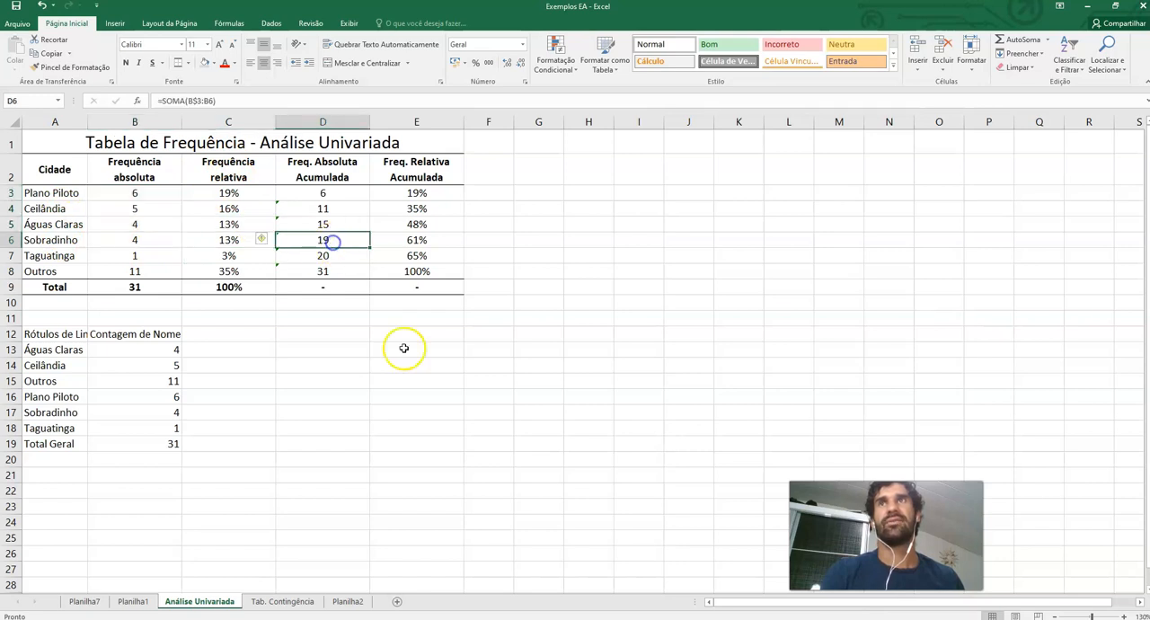
{"action": "left_click", "coordinate": [432, 192]}
{"action": "left_click", "coordinate": [329, 196]}
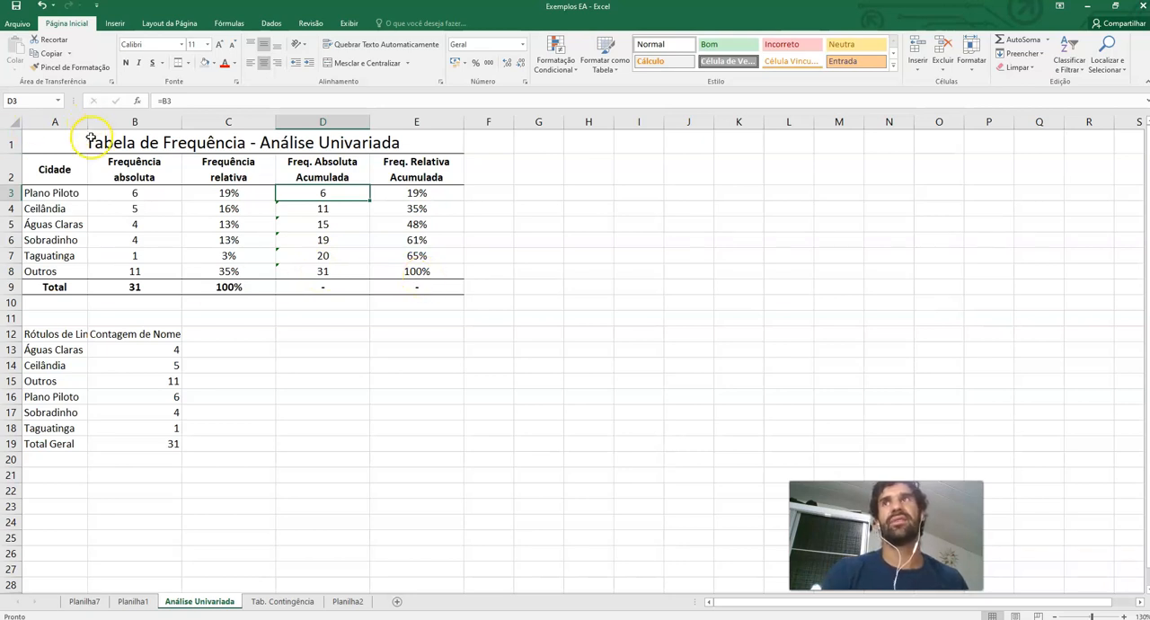
{"action": "left_click_drag", "start_coordinate": [89, 139], "coordinate": [120, 286]}
{"action": "left_click", "coordinate": [130, 165]}
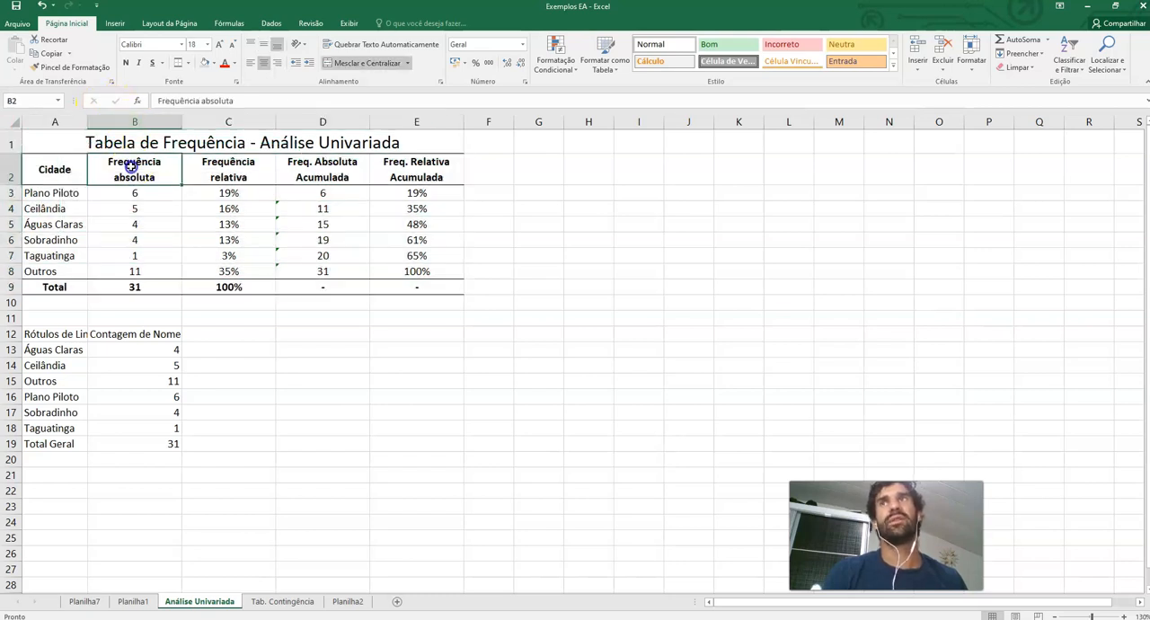
{"action": "left_click", "coordinate": [222, 165]}
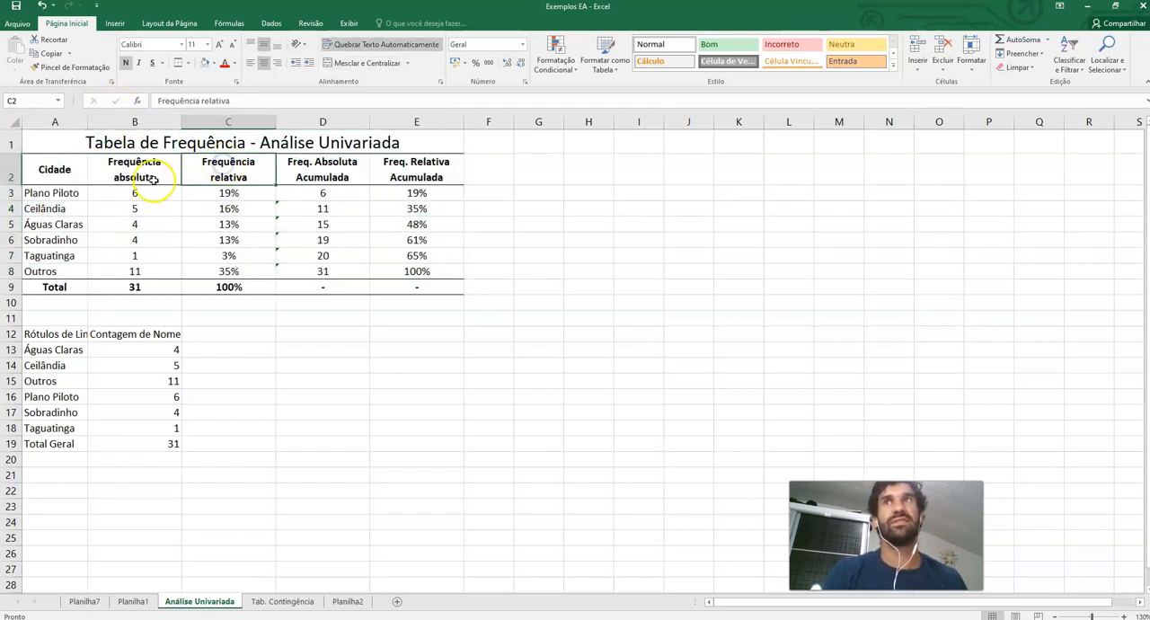
{"action": "left_click", "coordinate": [302, 166]}
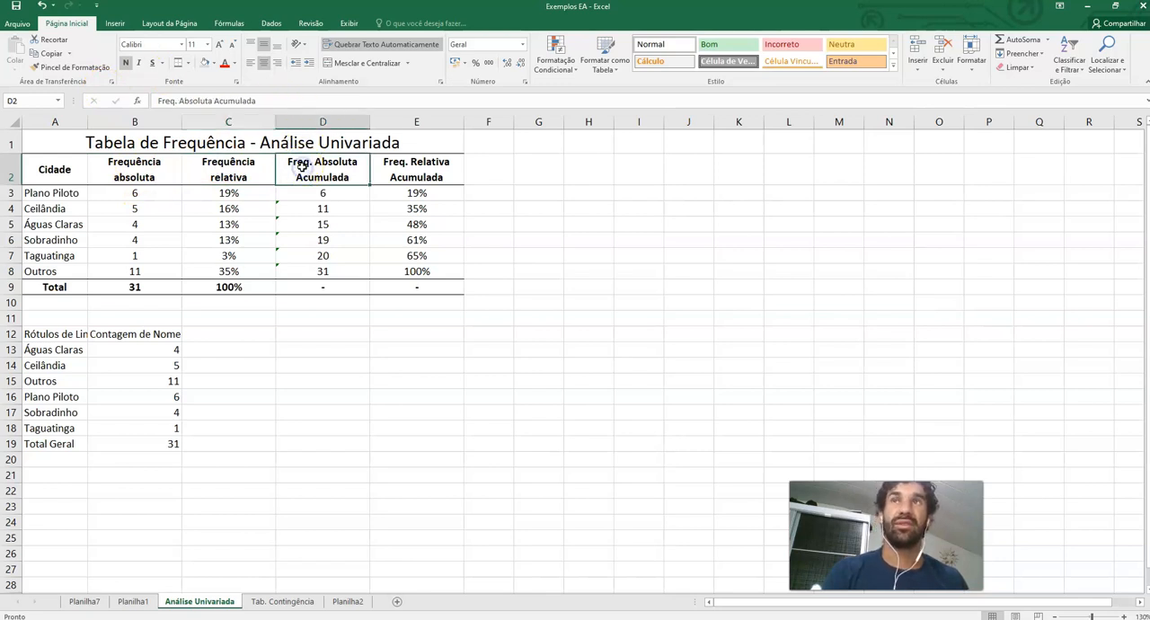
Rebuild the PivotTable with Escolaridade as row labels, Renda Mensal as column labels and a count of Nome as values
{"action": "left_click", "coordinate": [422, 166]}
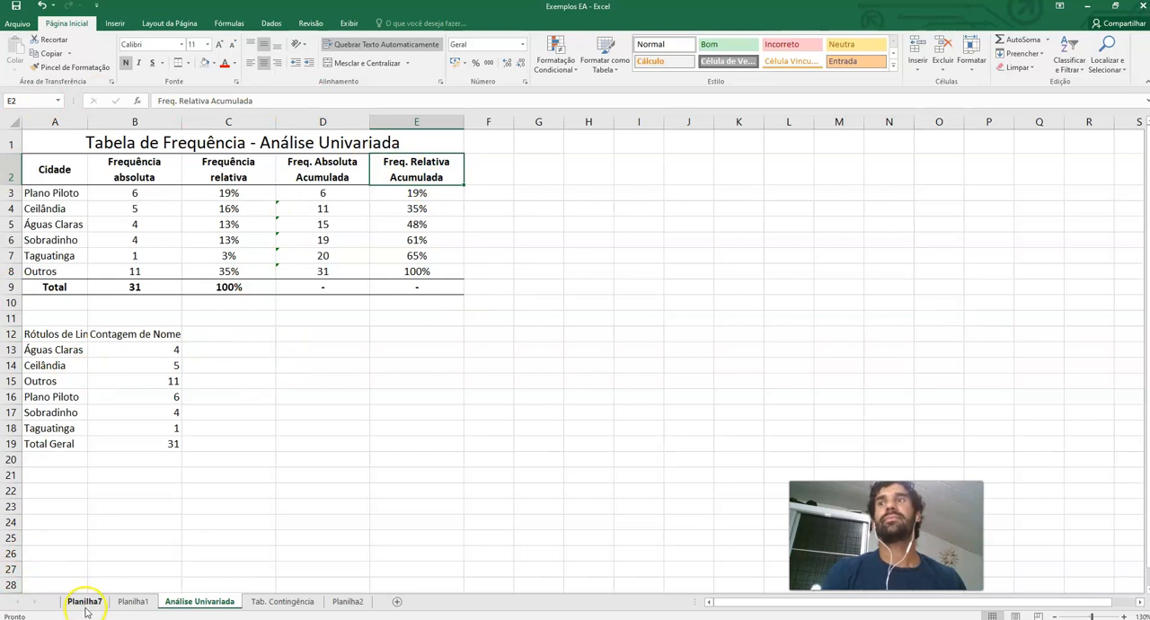
{"action": "left_click", "coordinate": [133, 602]}
{"action": "left_click", "coordinate": [85, 601]}
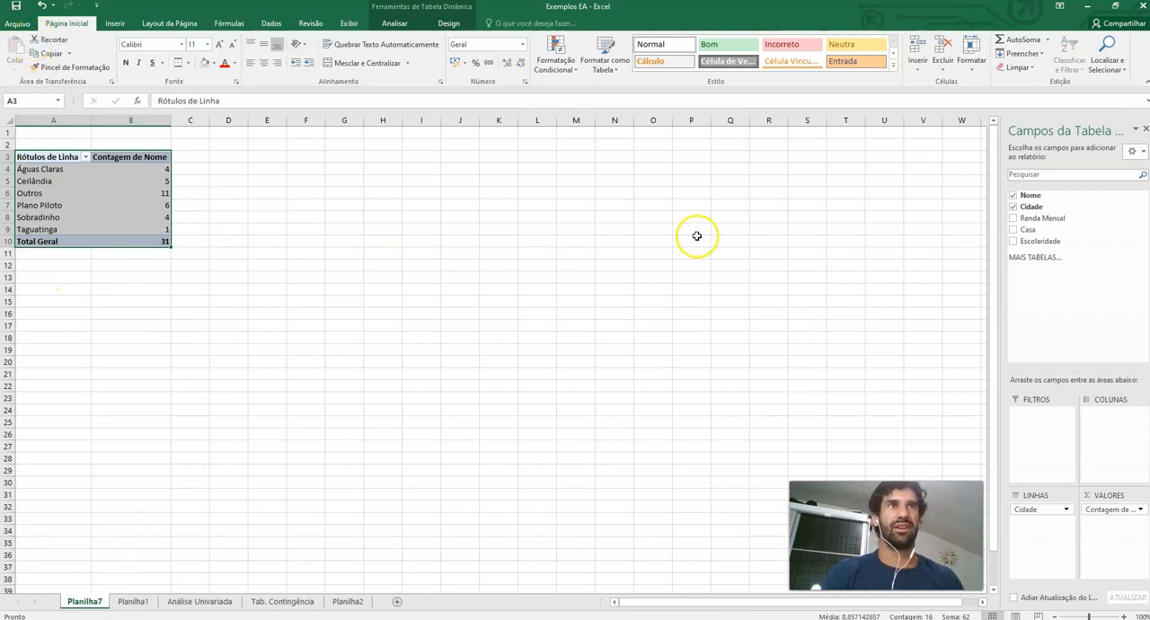
{"action": "left_click", "coordinate": [1013, 207]}
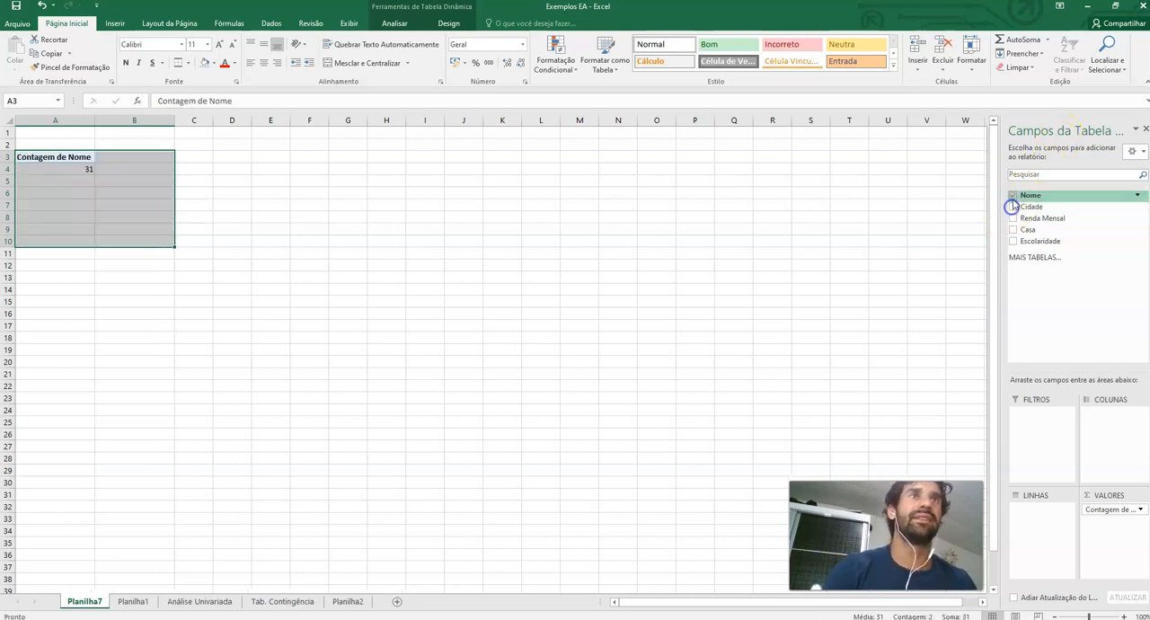
{"action": "left_click", "coordinate": [1013, 195]}
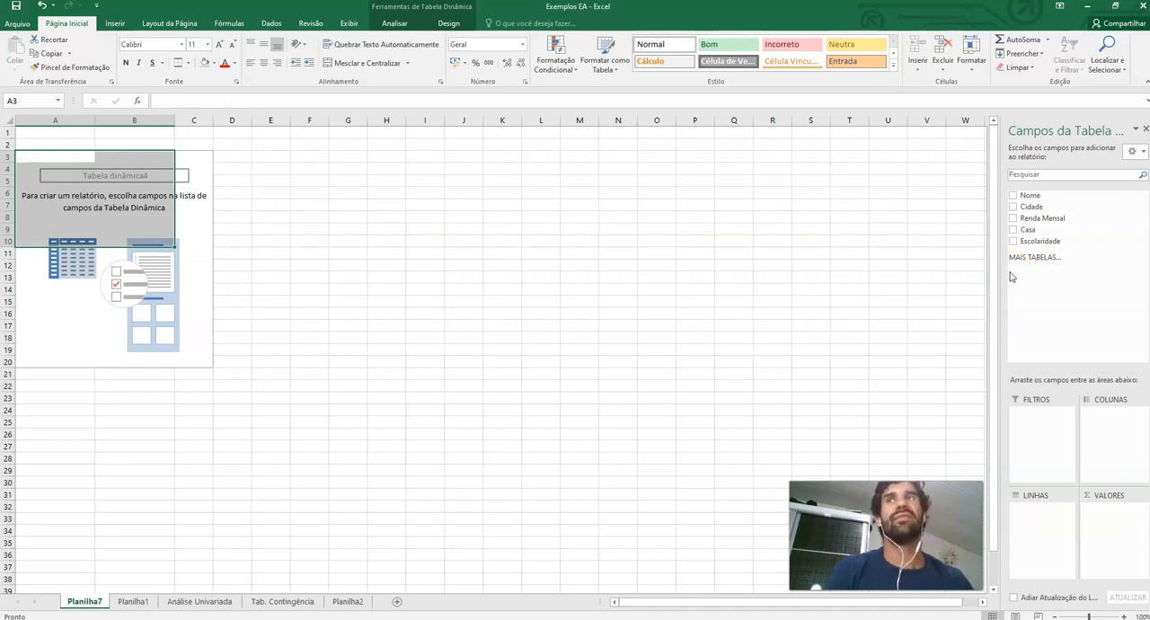
{"action": "left_click", "coordinate": [1013, 218]}
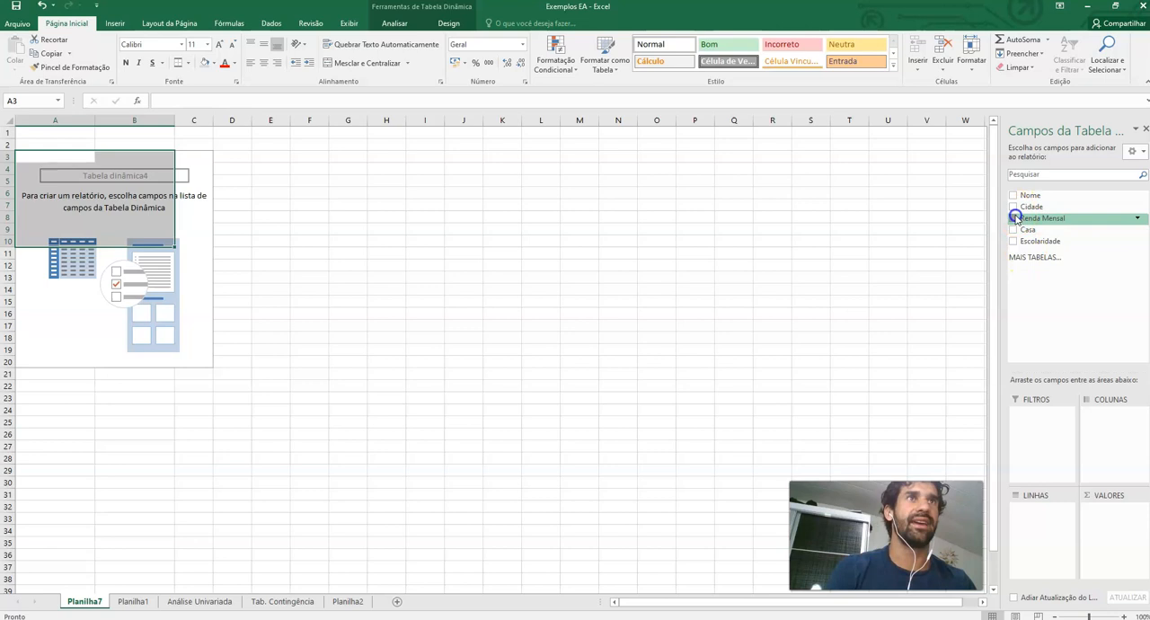
{"action": "left_click", "coordinate": [1013, 240]}
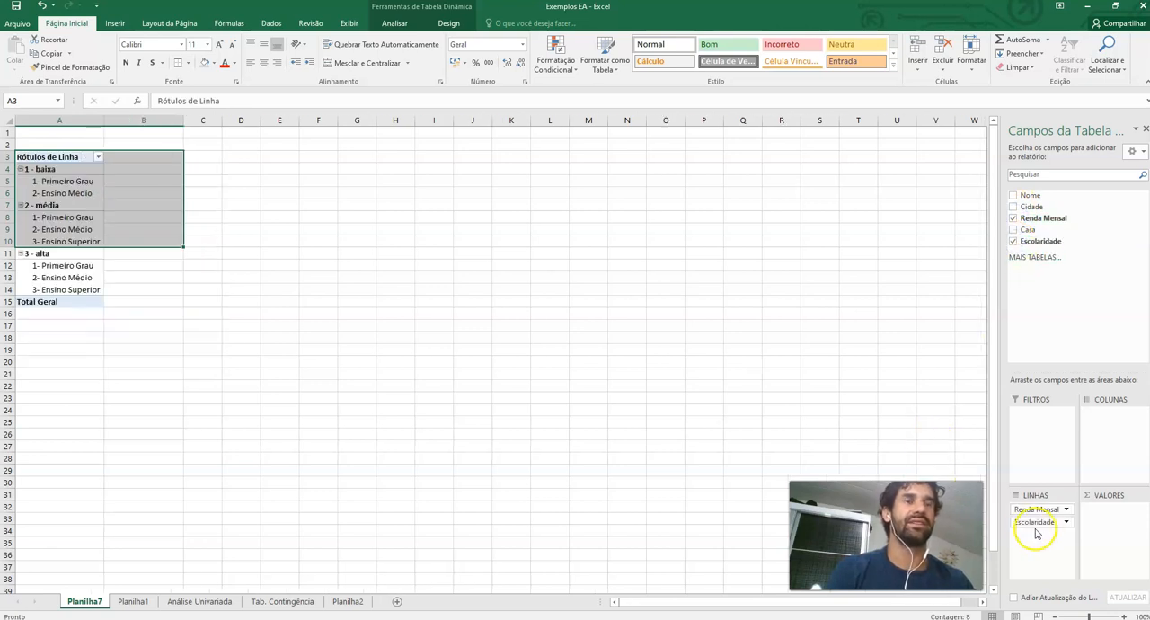
{"action": "left_click_drag", "start_coordinate": [1031, 512], "coordinate": [1101, 457]}
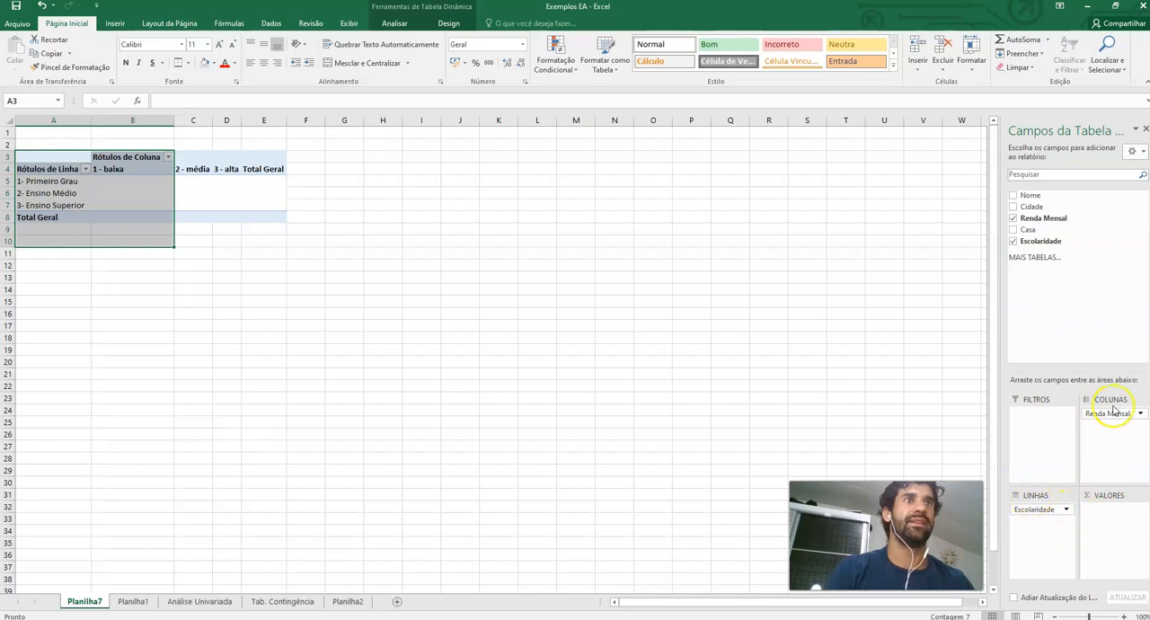
{"action": "left_click", "coordinate": [1013, 195]}
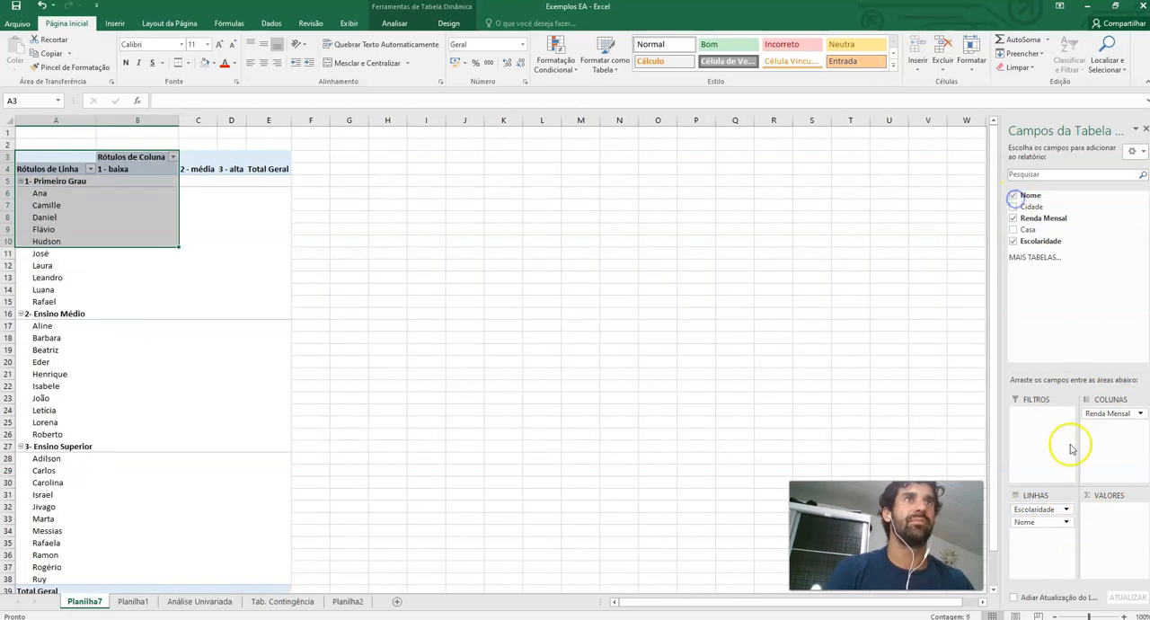
{"action": "left_click_drag", "start_coordinate": [1037, 533], "coordinate": [1103, 505]}
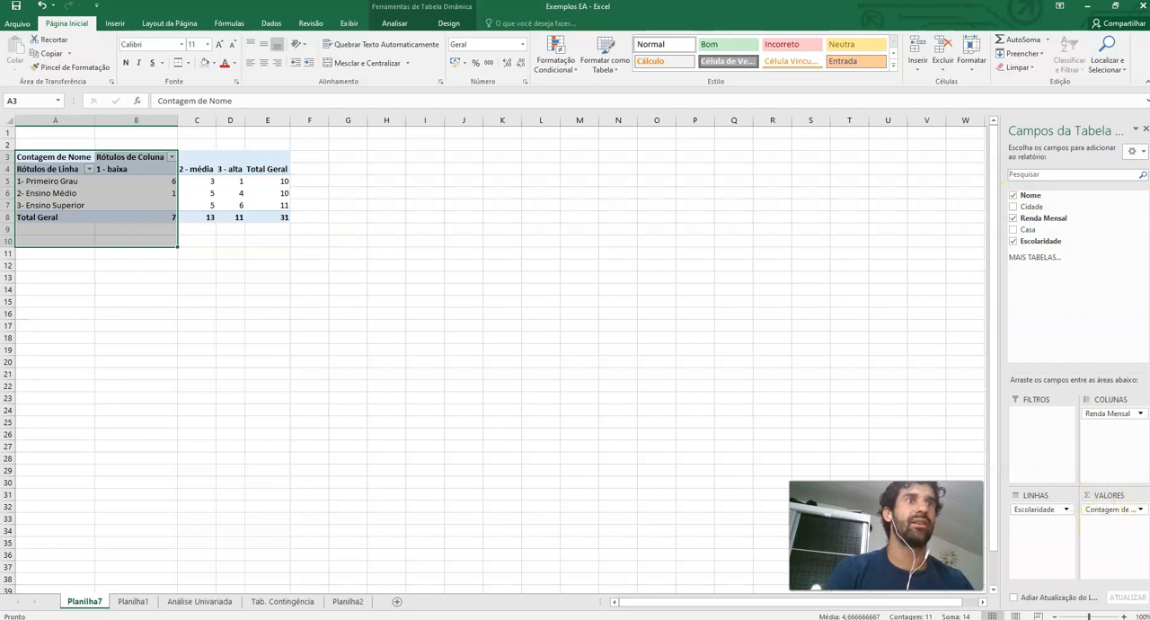
Copy the Escolaridade-by-Renda Mensal PivotTable and paste it into cell K11 of the Tab. Contingência sheet
{"action": "left_click", "coordinate": [141, 265]}
{"action": "left_click_drag", "start_coordinate": [72, 170], "coordinate": [270, 213]}
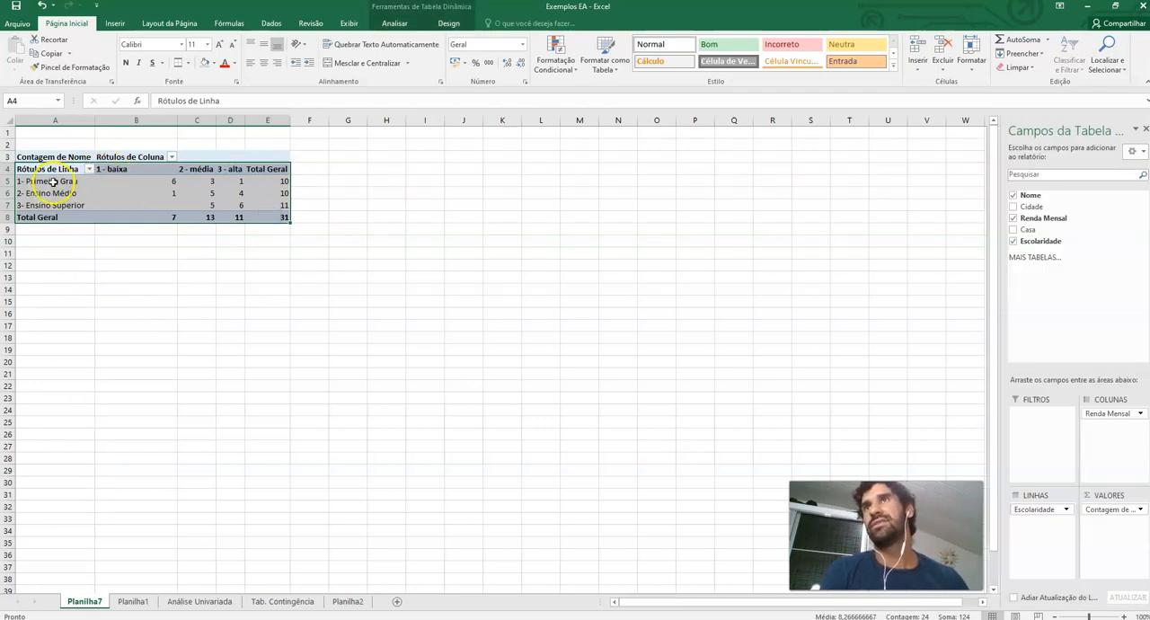
{"action": "left_click", "coordinate": [145, 179]}
{"action": "left_click", "coordinate": [70, 180]}
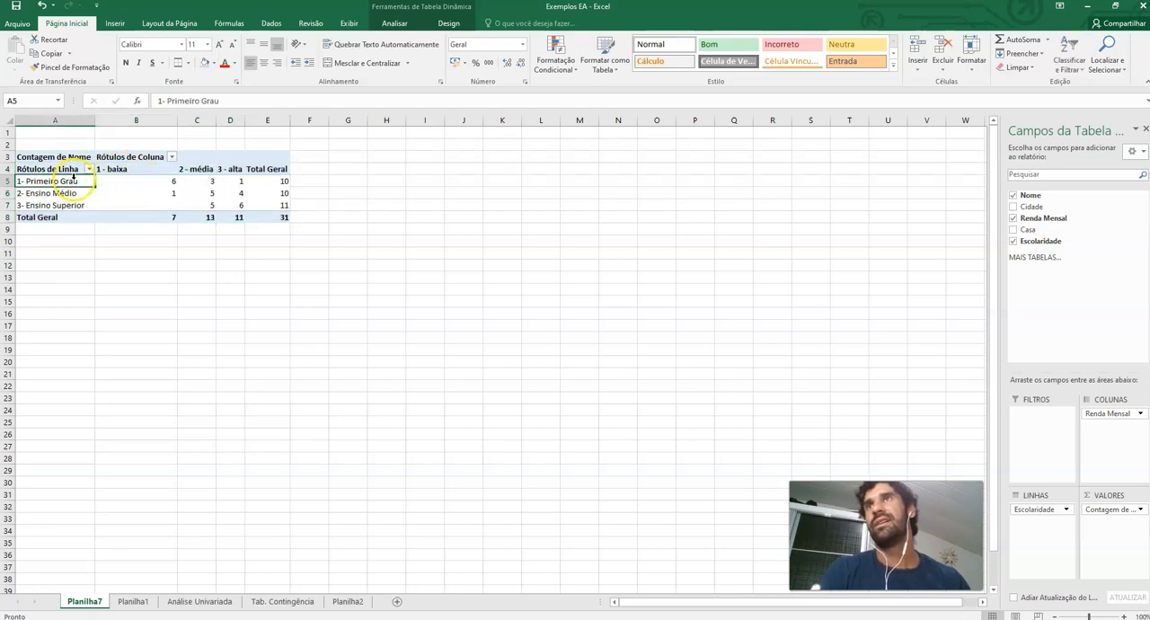
{"action": "left_click", "coordinate": [145, 192]}
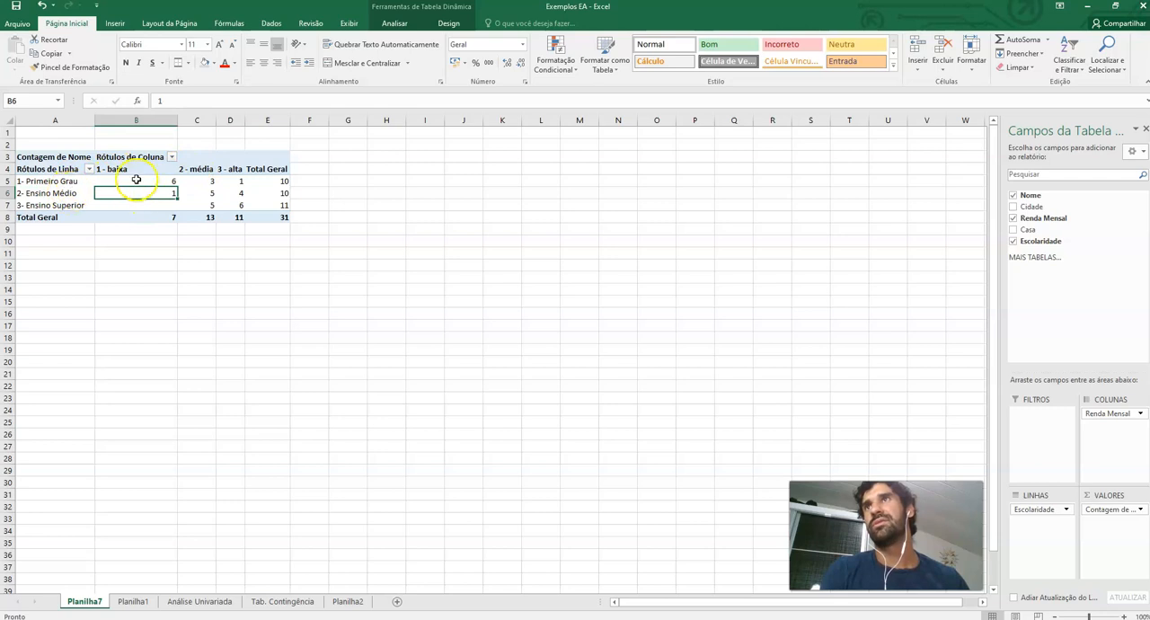
{"action": "left_click", "coordinate": [52, 169]}
{"action": "left_click_drag", "start_coordinate": [54, 171], "coordinate": [256, 212]}
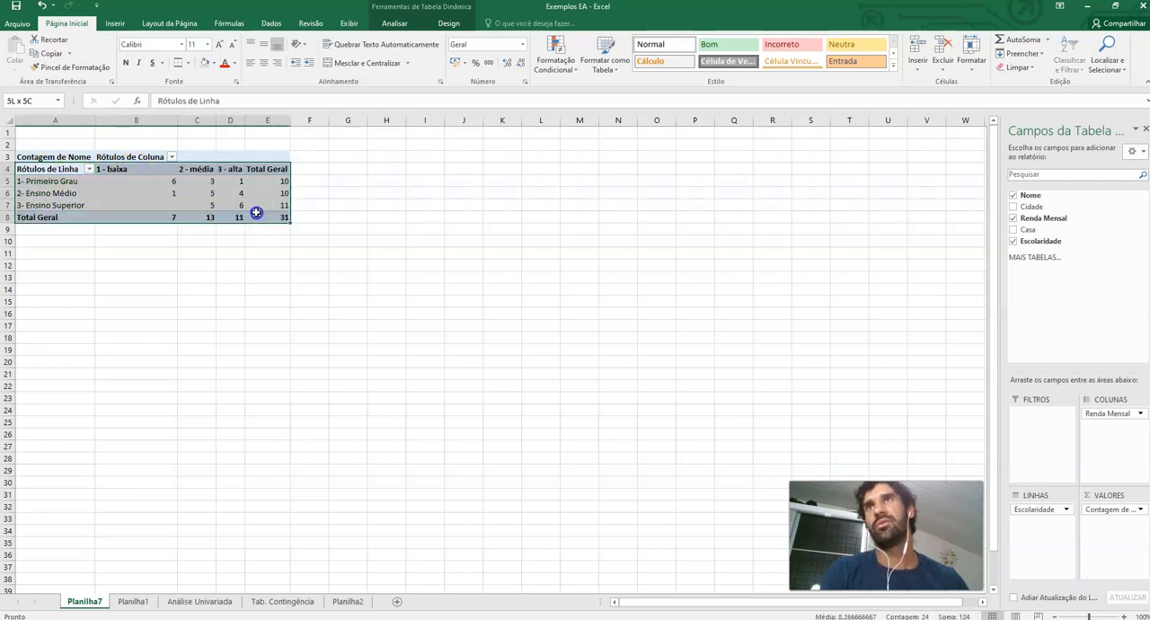
{"action": "key", "text": "ctrl+c"}
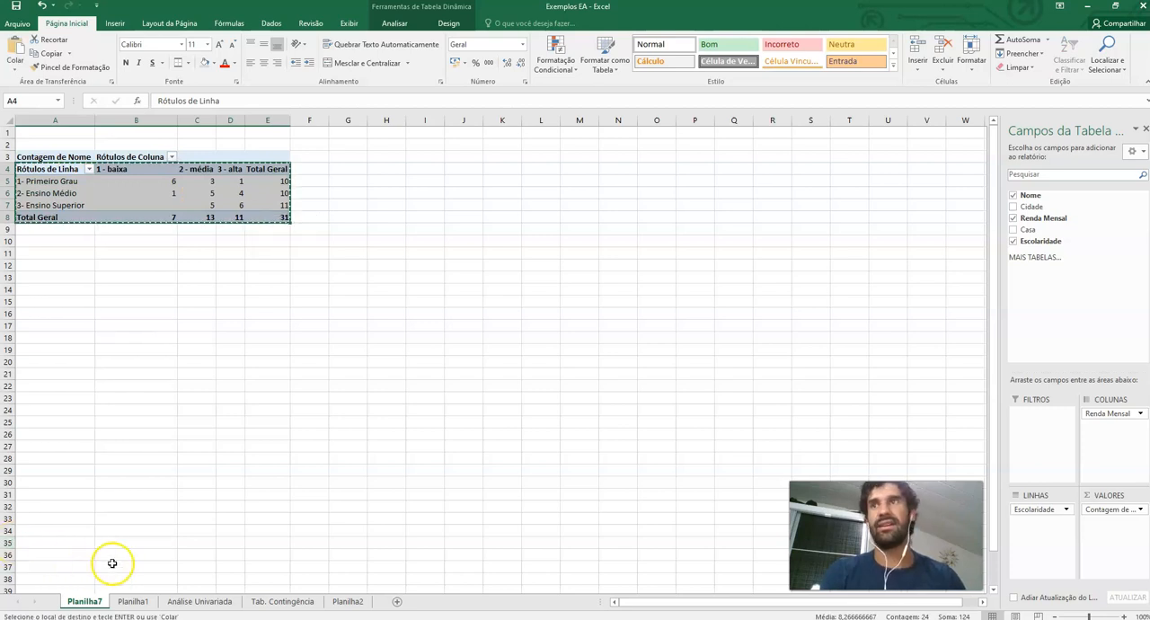
{"action": "left_click", "coordinate": [266, 600]}
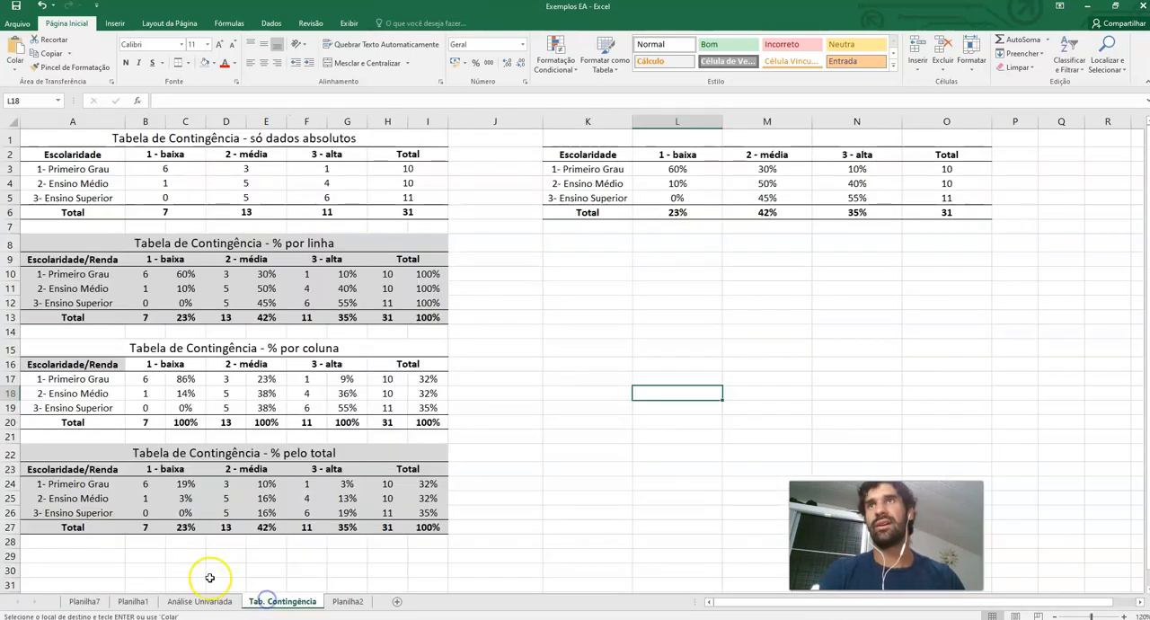
{"action": "left_click", "coordinate": [555, 291]}
{"action": "key", "text": "ctrl+v"}
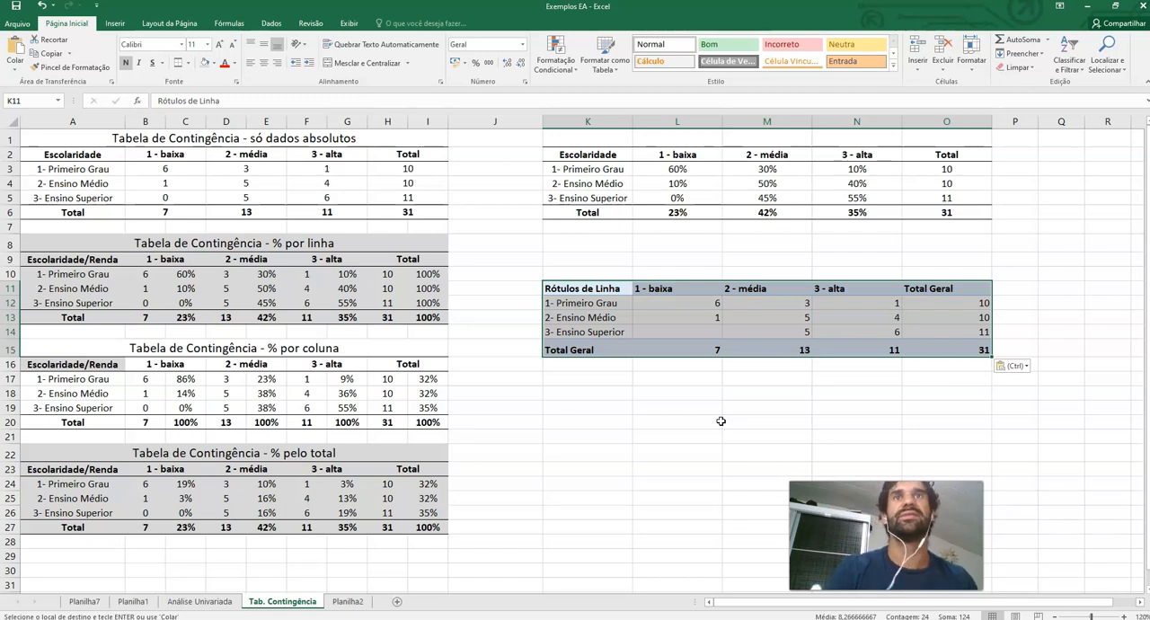
Compare the pasted PivotTable with the absolute contingency table, then delete the pasted copy
{"action": "left_click", "coordinate": [83, 160]}
{"action": "left_click_drag", "start_coordinate": [600, 290], "coordinate": [993, 350]}
{"action": "left_click_drag", "start_coordinate": [78, 154], "coordinate": [432, 216]}
{"action": "left_click_drag", "start_coordinate": [564, 270], "coordinate": [961, 395]}
{"action": "right_click", "coordinate": [916, 325]}
{"action": "left_click", "coordinate": [947, 438]}
{"action": "left_click", "coordinate": [955, 476]}
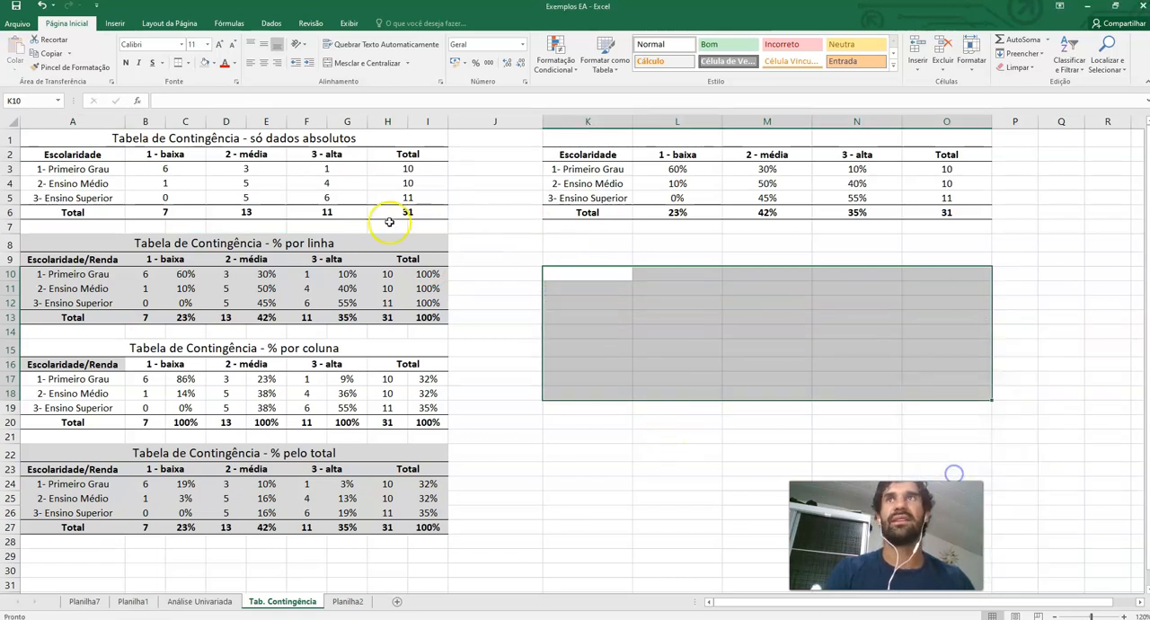
Examine the absolute contingency table's totals and the row-percentage formulas in the table beside it
{"action": "left_click", "coordinate": [207, 142]}
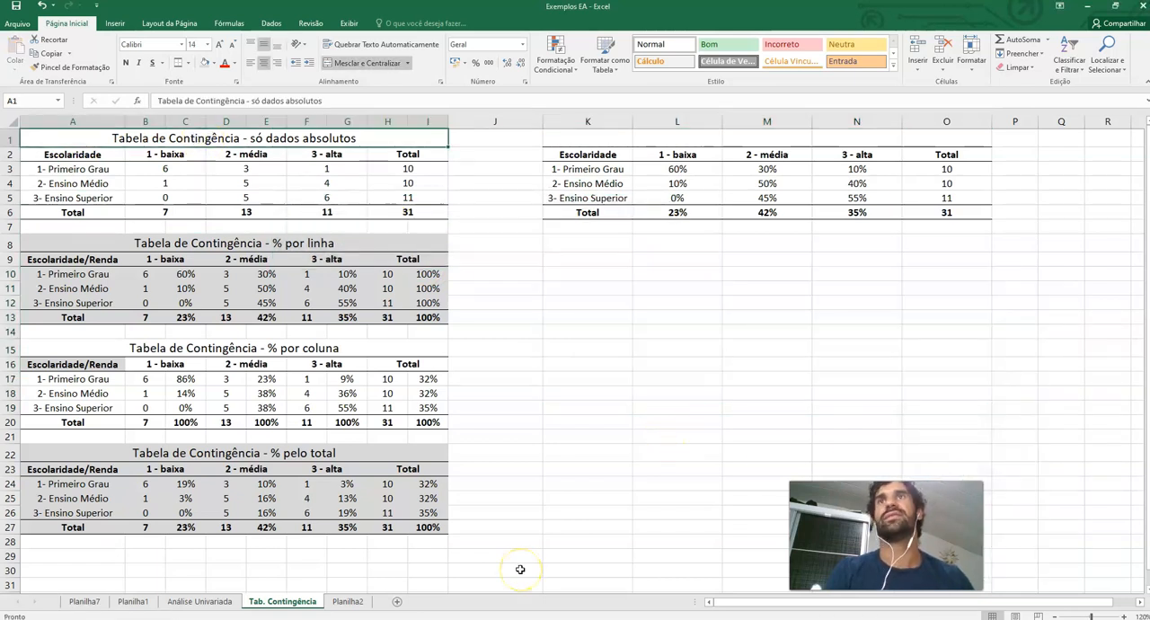
{"action": "left_click", "coordinate": [160, 168]}
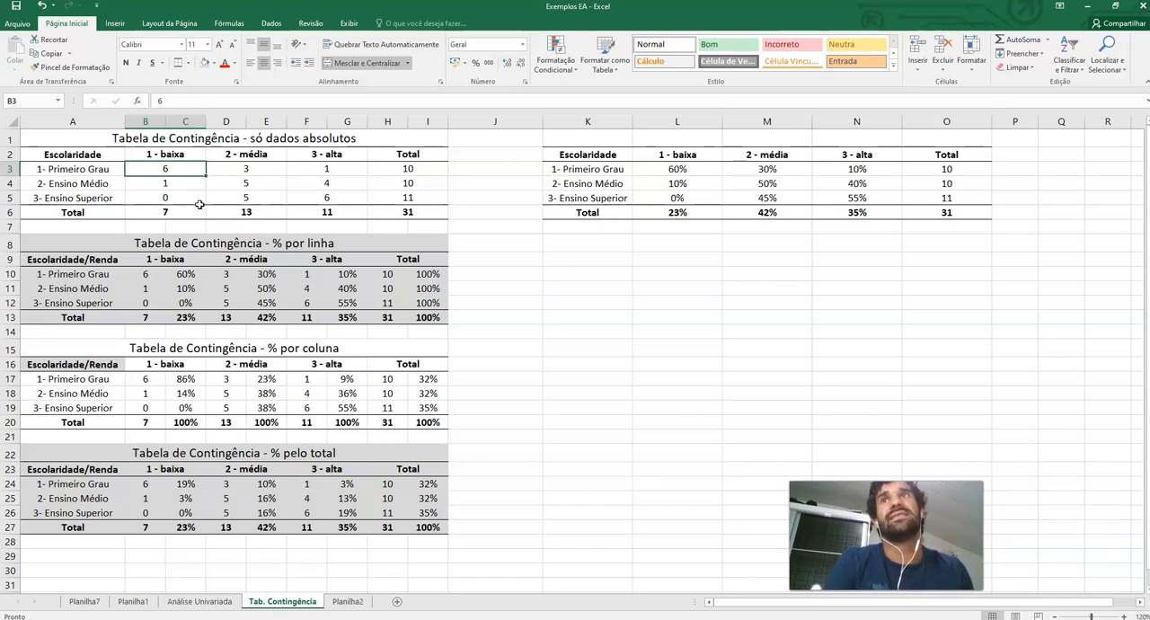
{"action": "left_click_drag", "start_coordinate": [408, 156], "coordinate": [407, 213]}
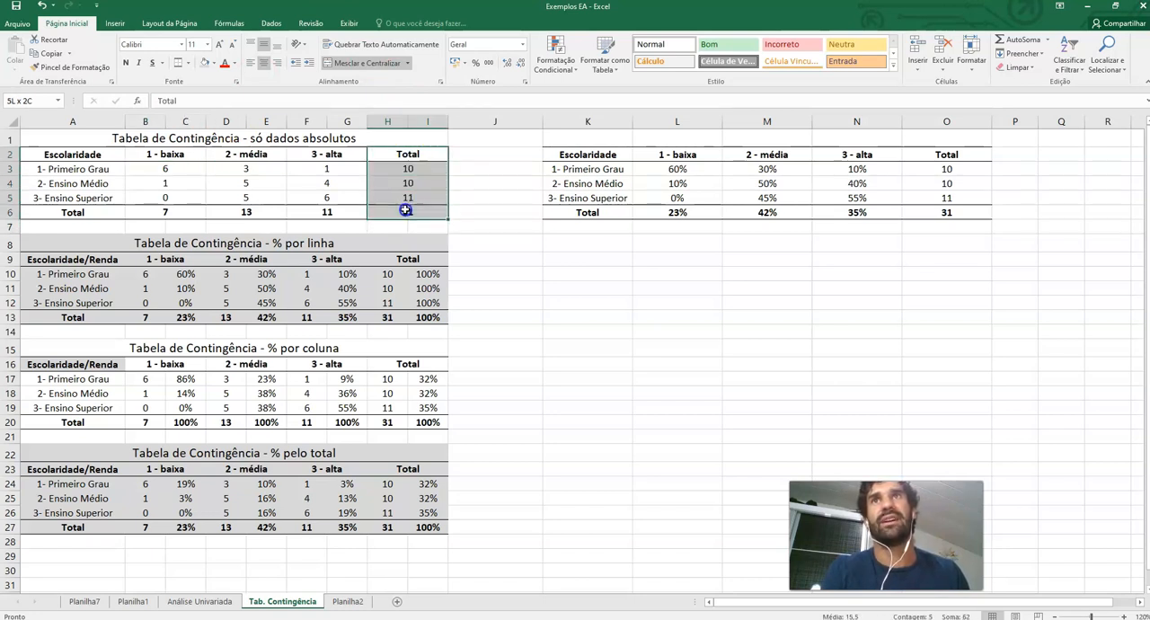
{"action": "left_click_drag", "start_coordinate": [76, 208], "coordinate": [397, 219]}
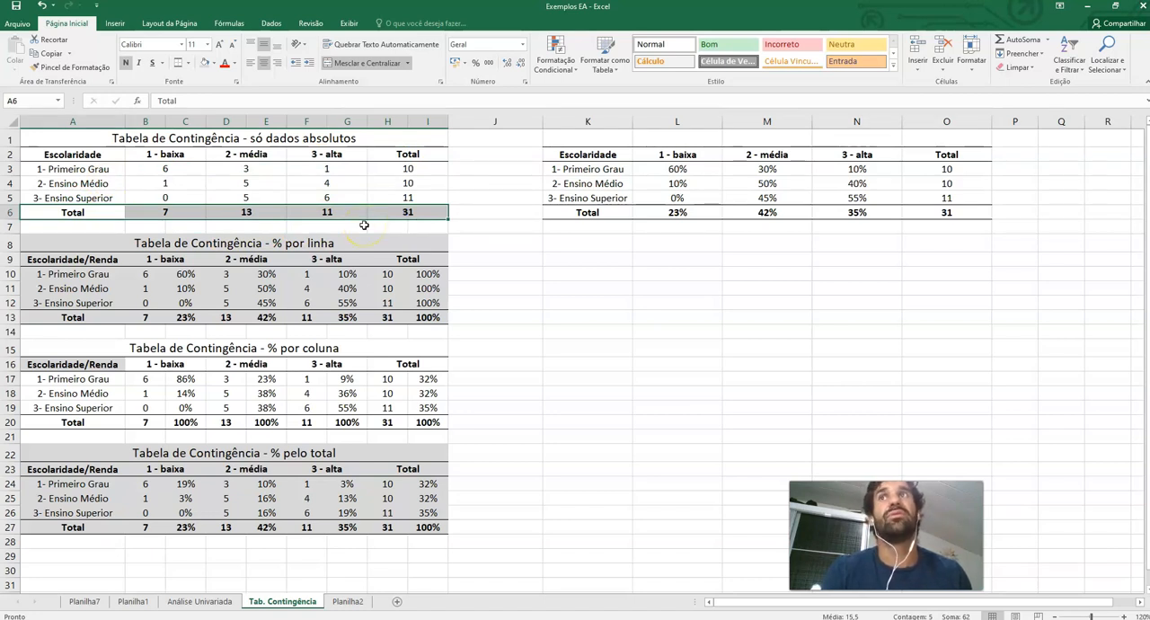
{"action": "left_click", "coordinate": [676, 169]}
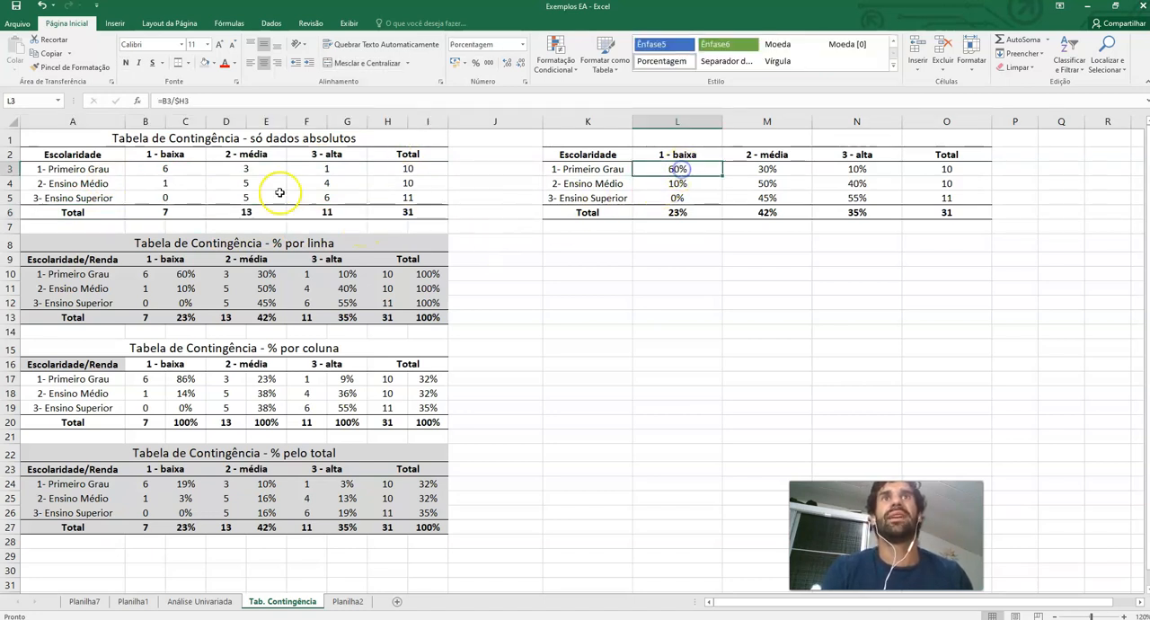
{"action": "left_click", "coordinate": [240, 101]}
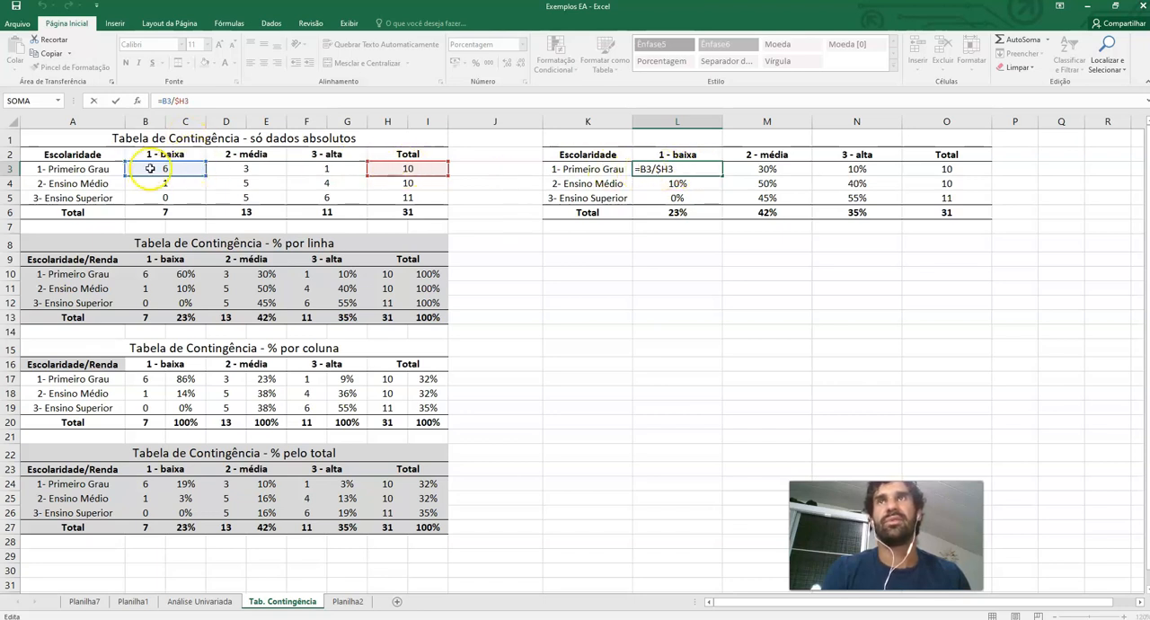
{"action": "left_click", "coordinate": [693, 185]}
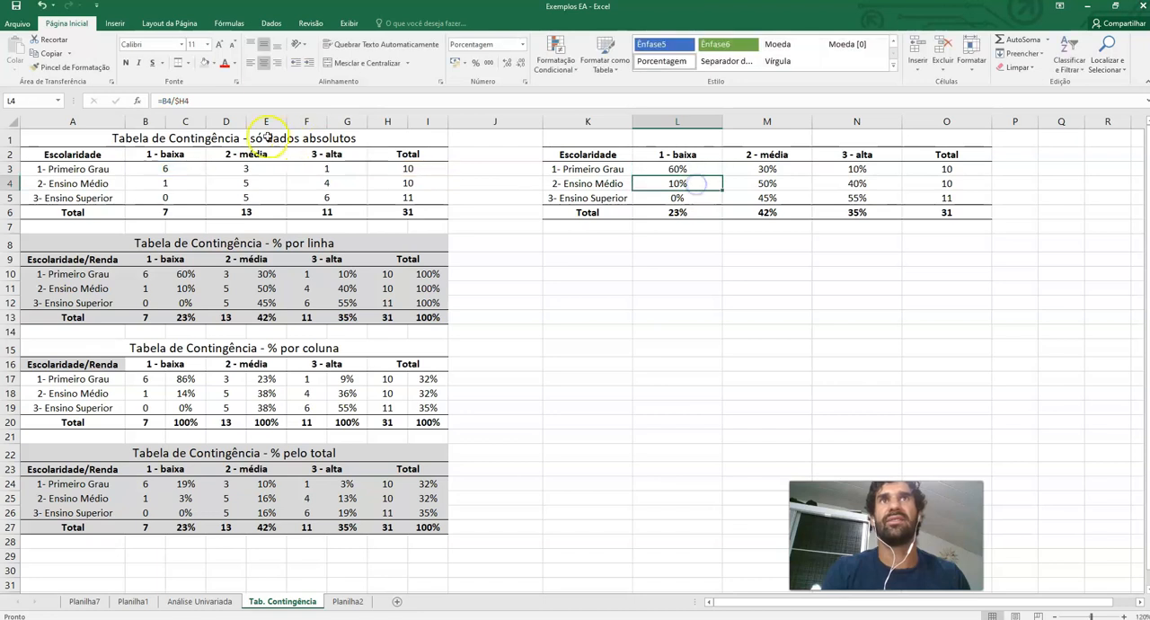
{"action": "left_click", "coordinate": [224, 101]}
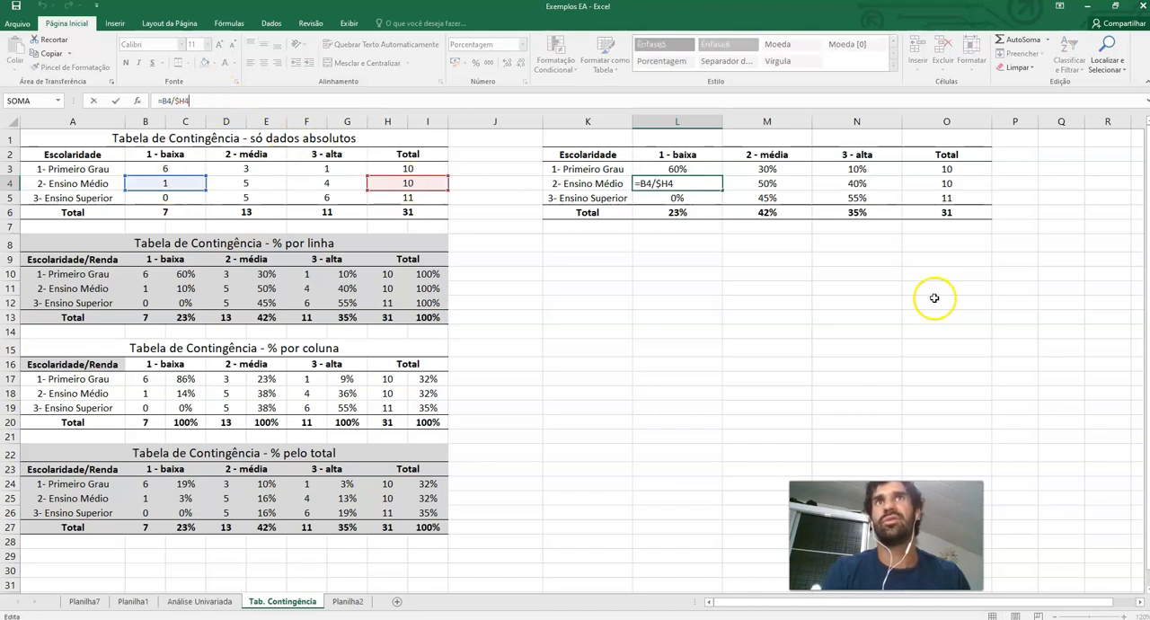
{"action": "key", "text": "Return"}
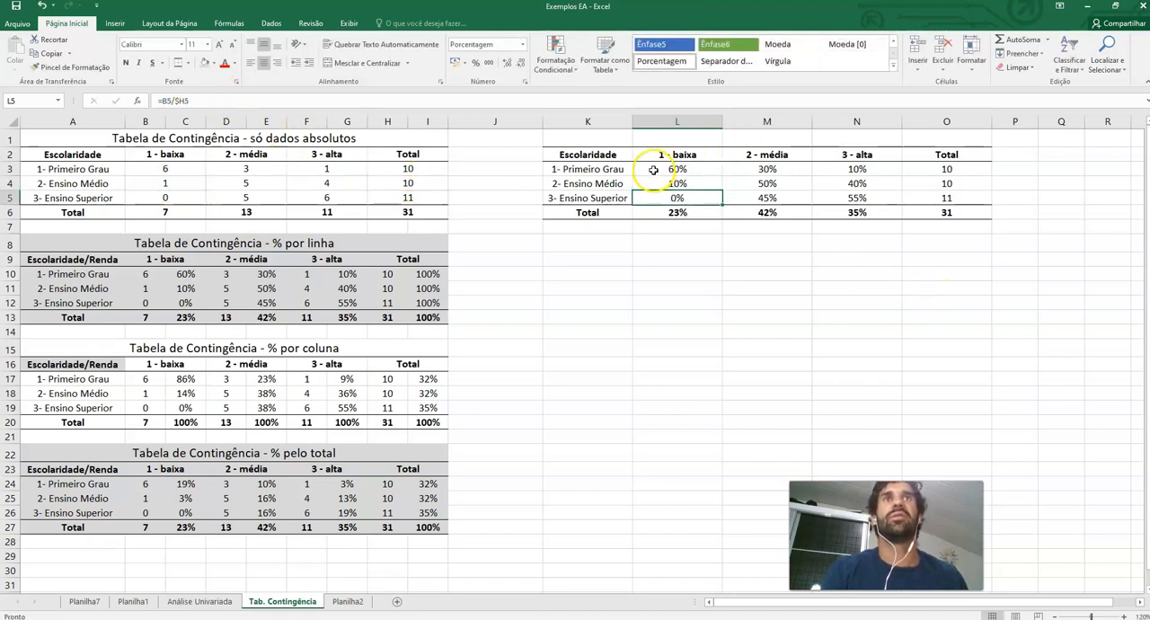
{"action": "left_click", "coordinate": [225, 242]}
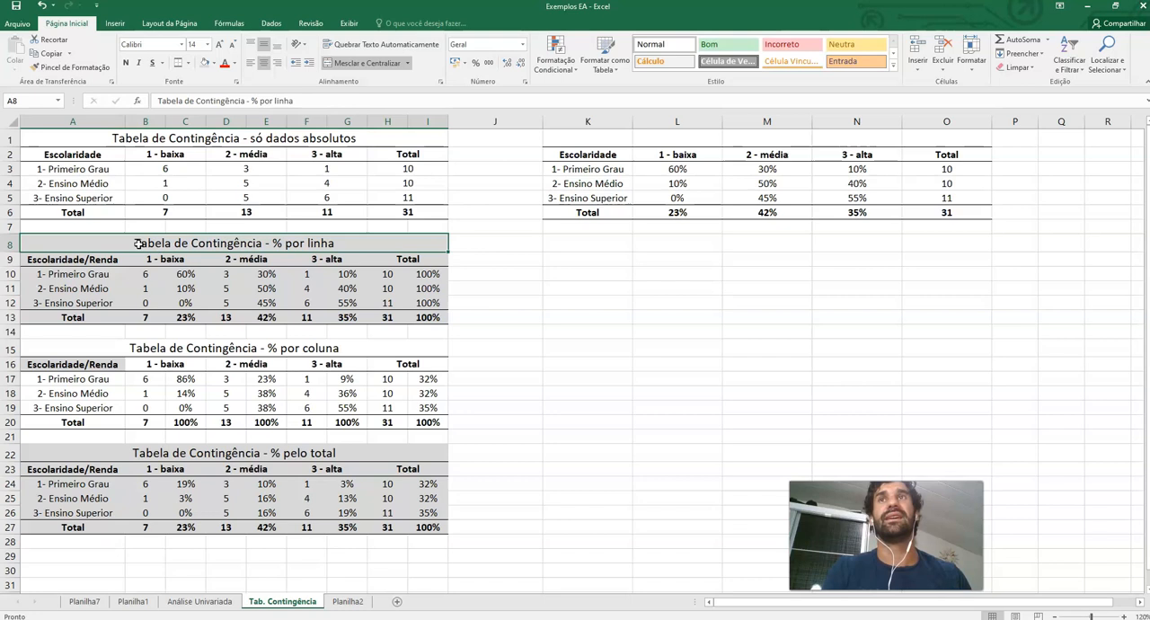
Examine the rows, column headers and percentage cells of the row-percentage contingency table
{"action": "left_click_drag", "start_coordinate": [149, 137], "coordinate": [179, 315]}
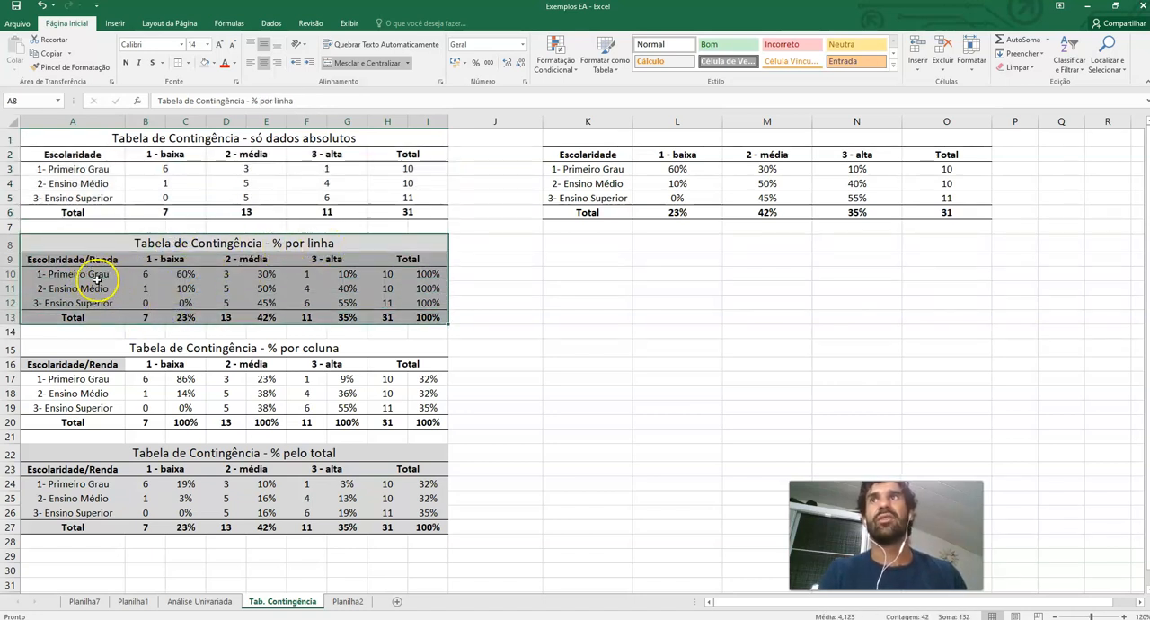
{"action": "left_click", "coordinate": [67, 275]}
{"action": "left_click_drag", "start_coordinate": [67, 275], "coordinate": [420, 277]}
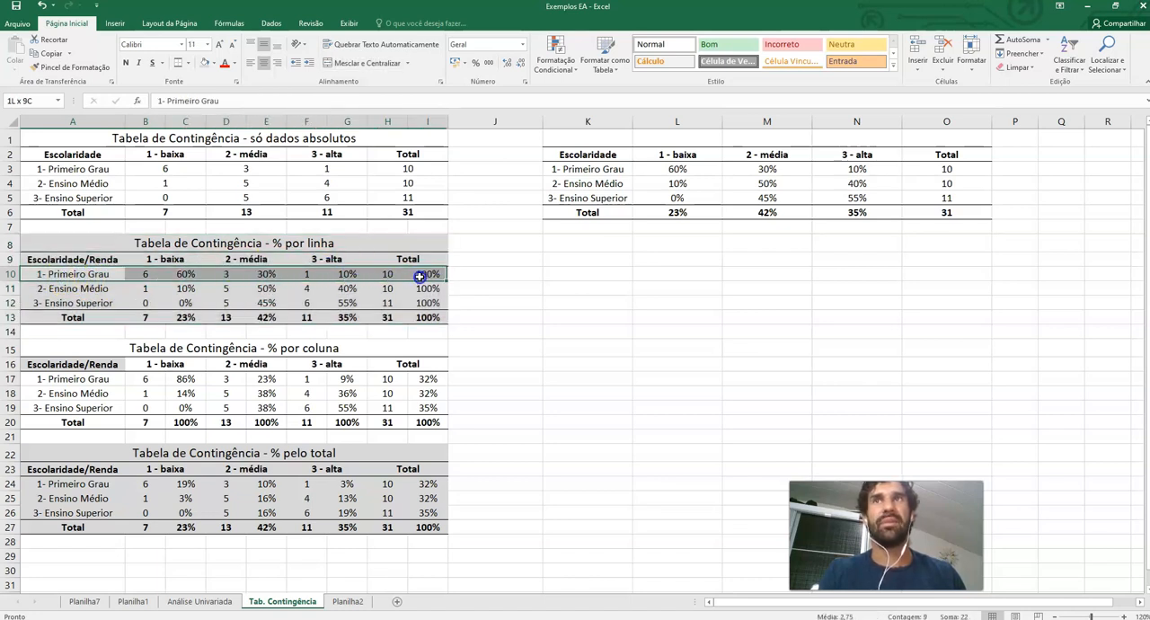
{"action": "left_click", "coordinate": [180, 260]}
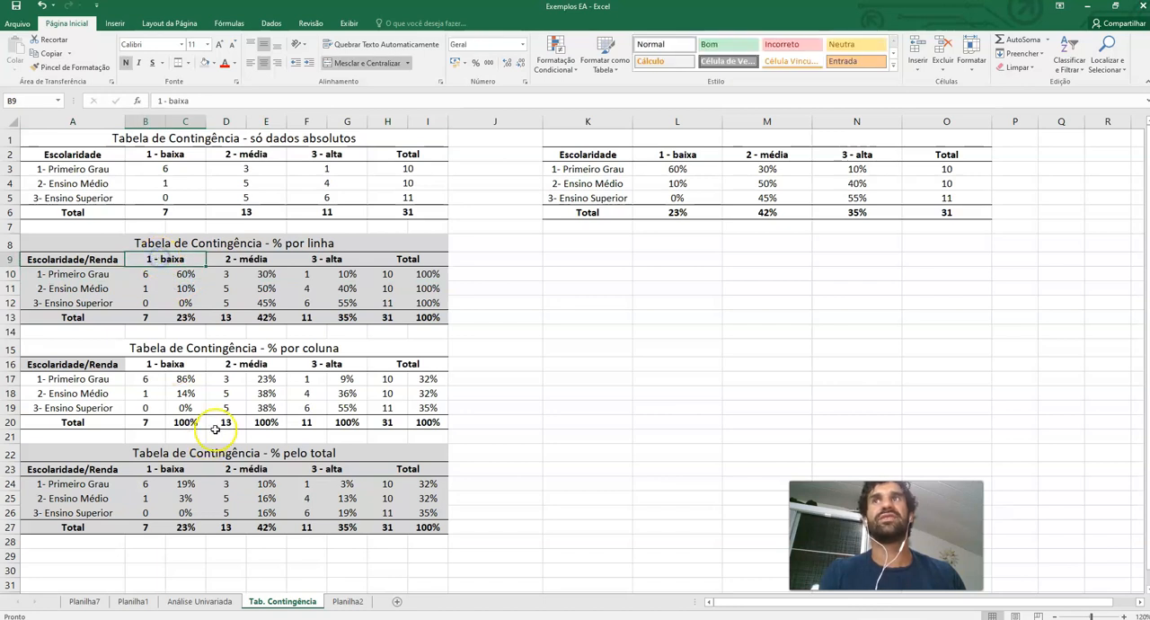
{"action": "left_click", "coordinate": [255, 260]}
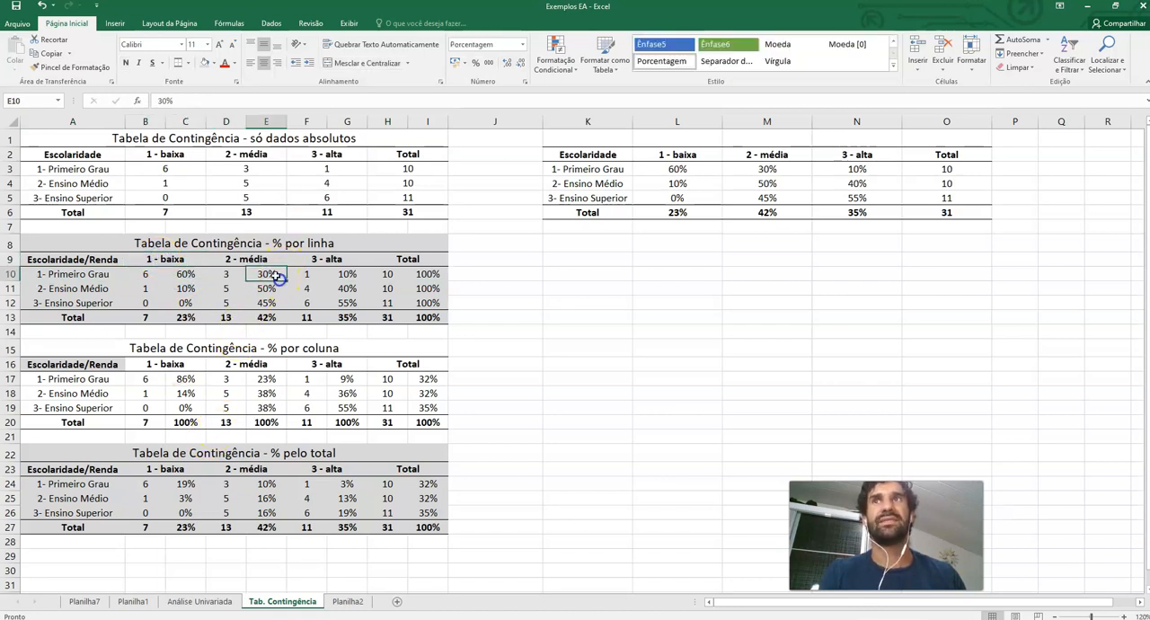
{"action": "left_click", "coordinate": [319, 261]}
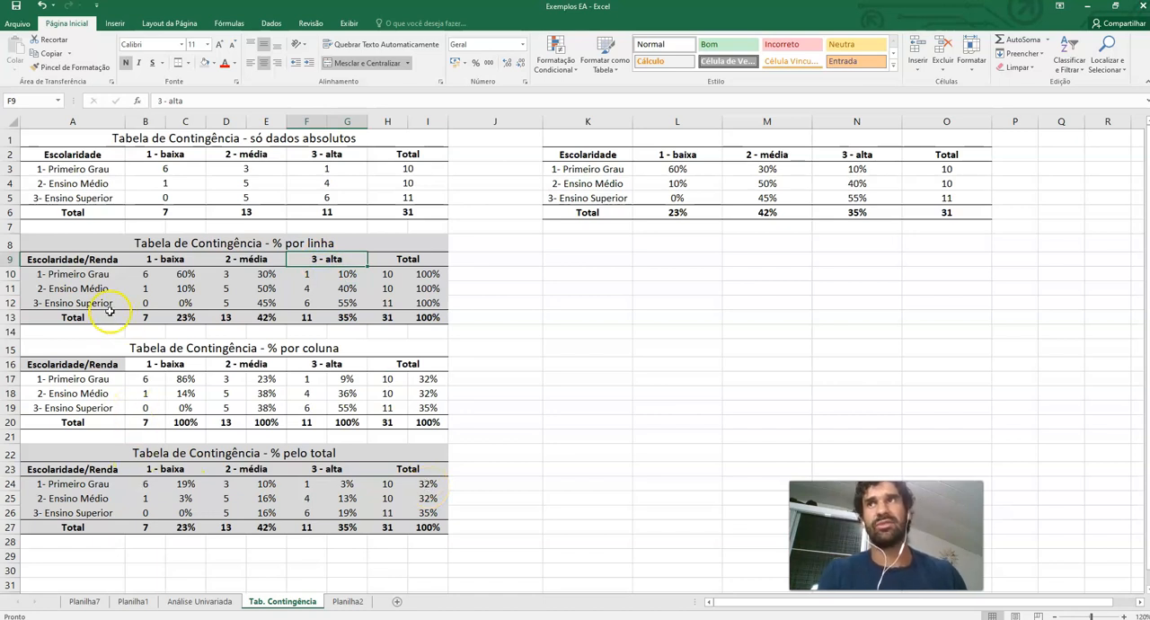
{"action": "left_click_drag", "start_coordinate": [97, 303], "coordinate": [444, 307]}
{"action": "left_click", "coordinate": [179, 304]}
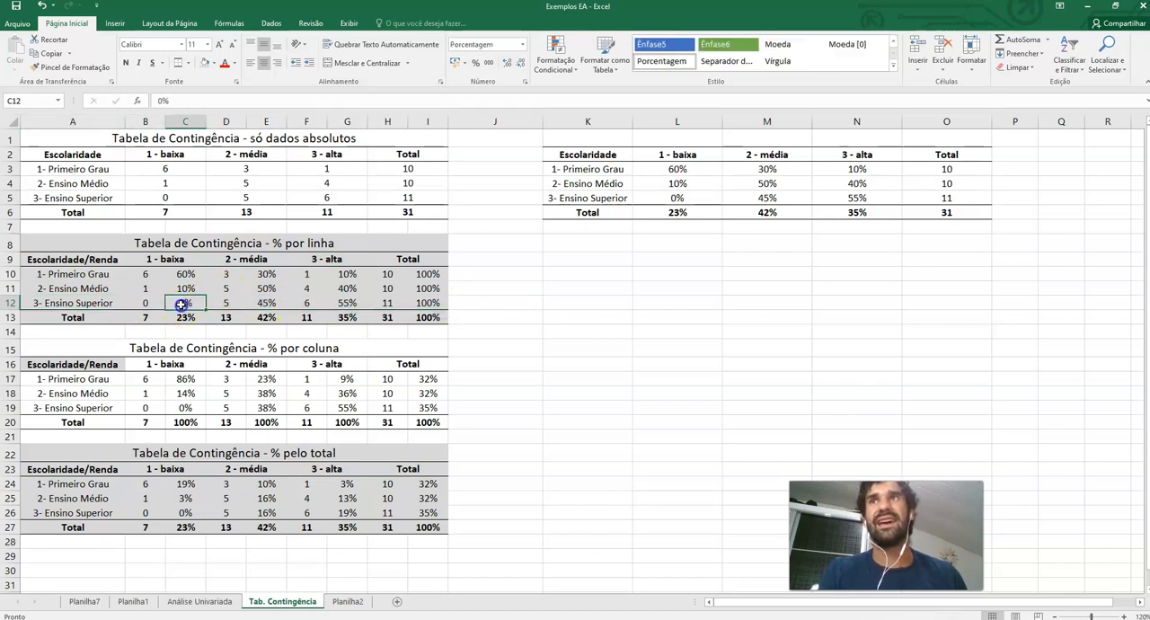
{"action": "left_click", "coordinate": [347, 314]}
{"action": "left_click", "coordinate": [332, 257]}
{"action": "left_click", "coordinate": [280, 302]}
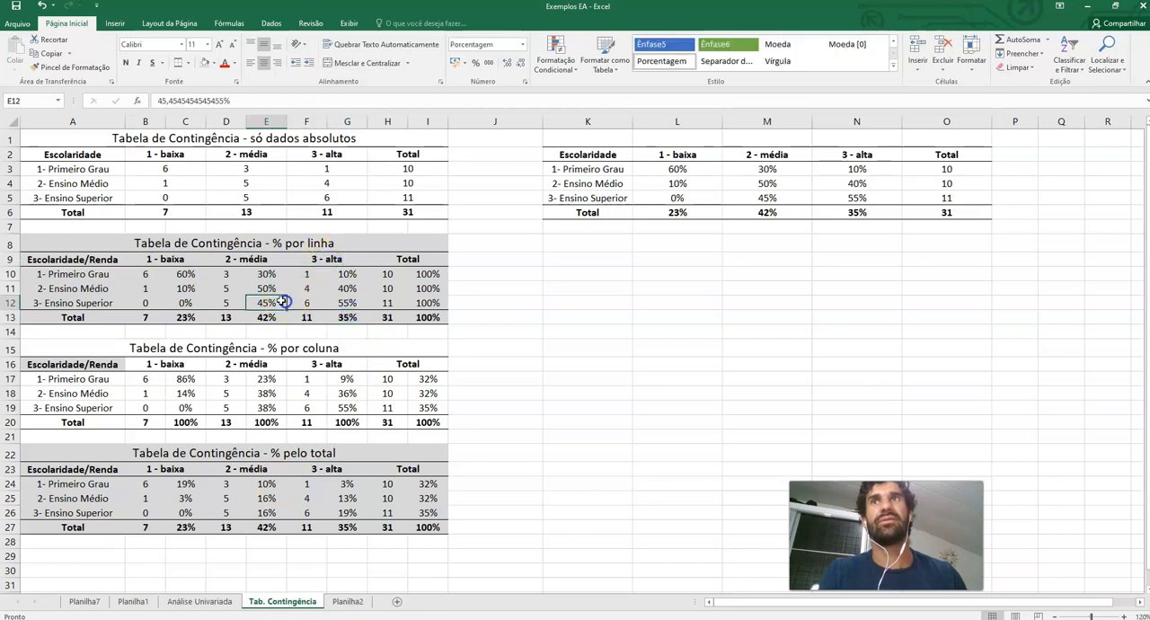
{"action": "left_click", "coordinate": [253, 259]}
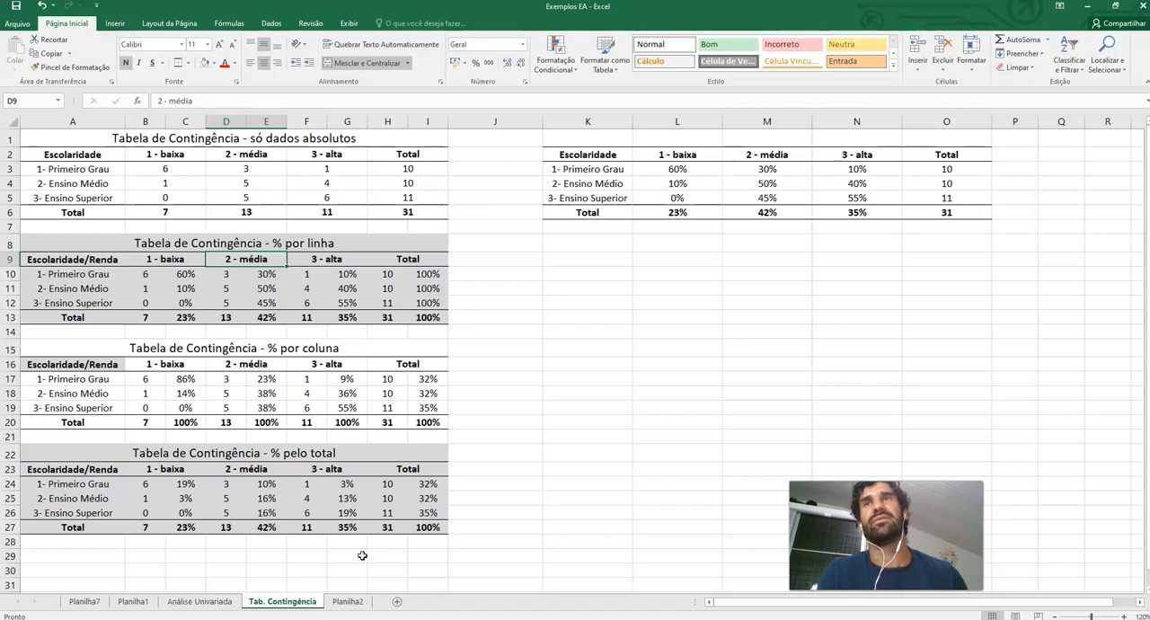
Examine the column-percentage contingency table's headers, category rows, percentage cells and column totals
{"action": "scroll", "coordinate": [360, 555], "scroll_direction": "down", "scroll_amount": 1}
{"action": "left_click", "coordinate": [259, 390]}
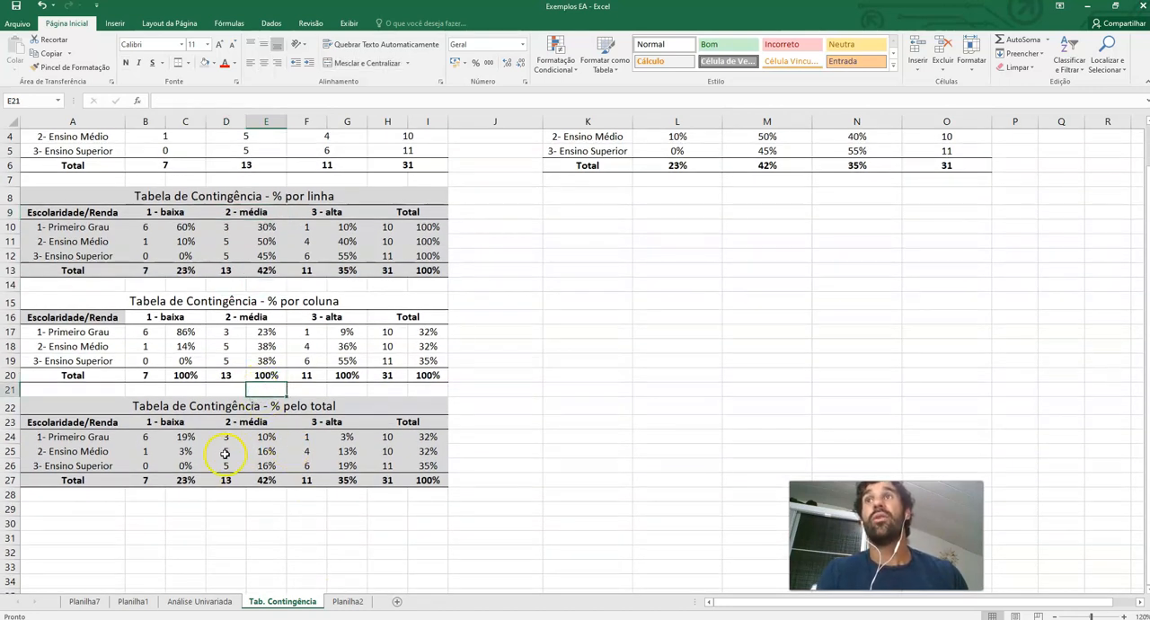
{"action": "left_click", "coordinate": [199, 301]}
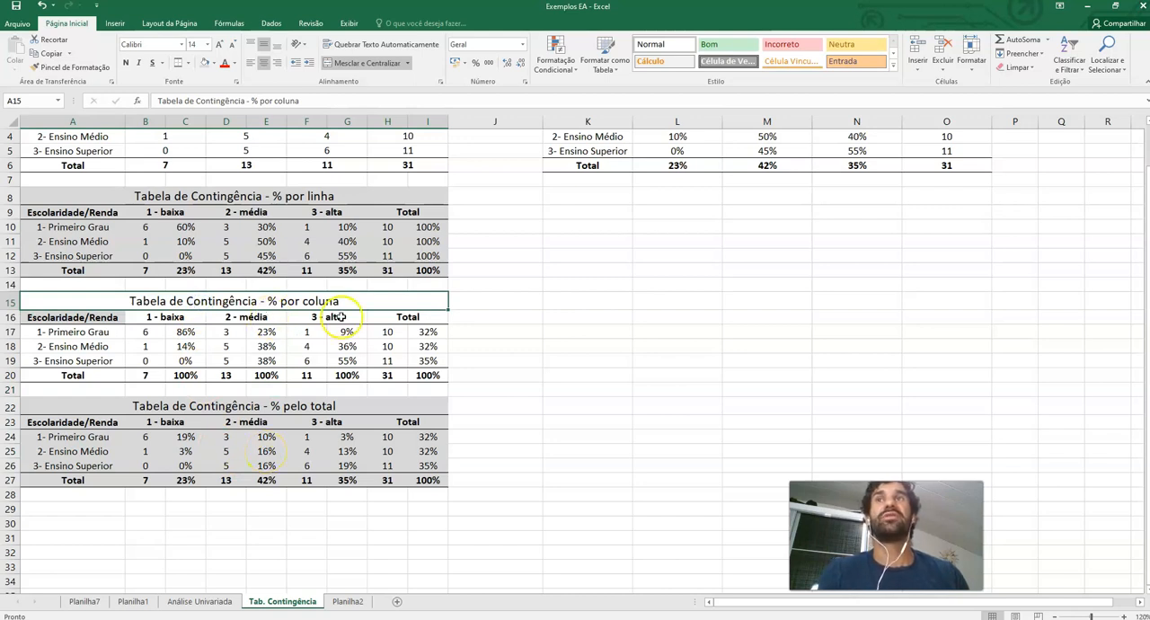
{"action": "left_click", "coordinate": [154, 365]}
{"action": "left_click", "coordinate": [178, 318]}
{"action": "left_click", "coordinate": [184, 380]}
{"action": "left_click", "coordinate": [263, 376]}
{"action": "left_click", "coordinate": [346, 375]}
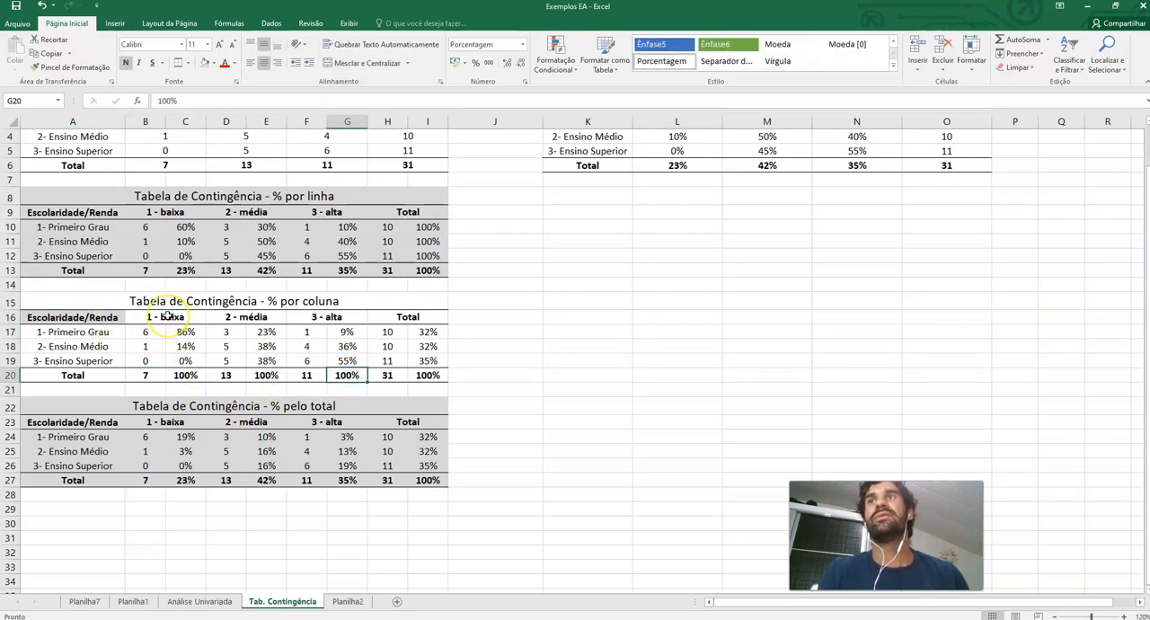
{"action": "left_click_drag", "start_coordinate": [168, 315], "coordinate": [169, 377]}
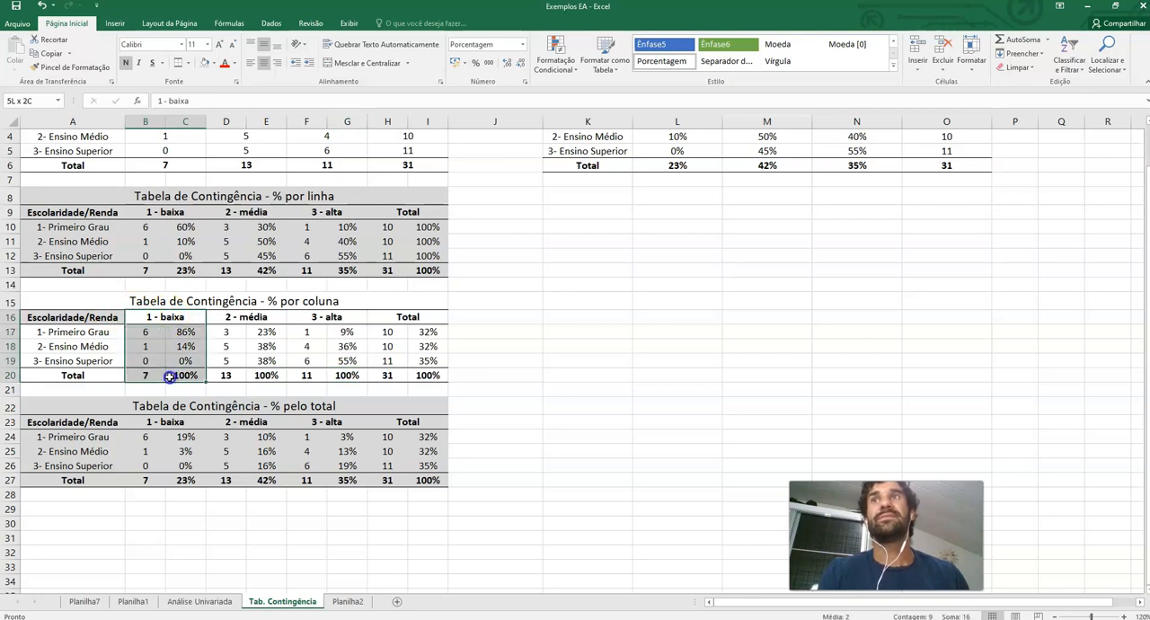
{"action": "left_click", "coordinate": [186, 331]}
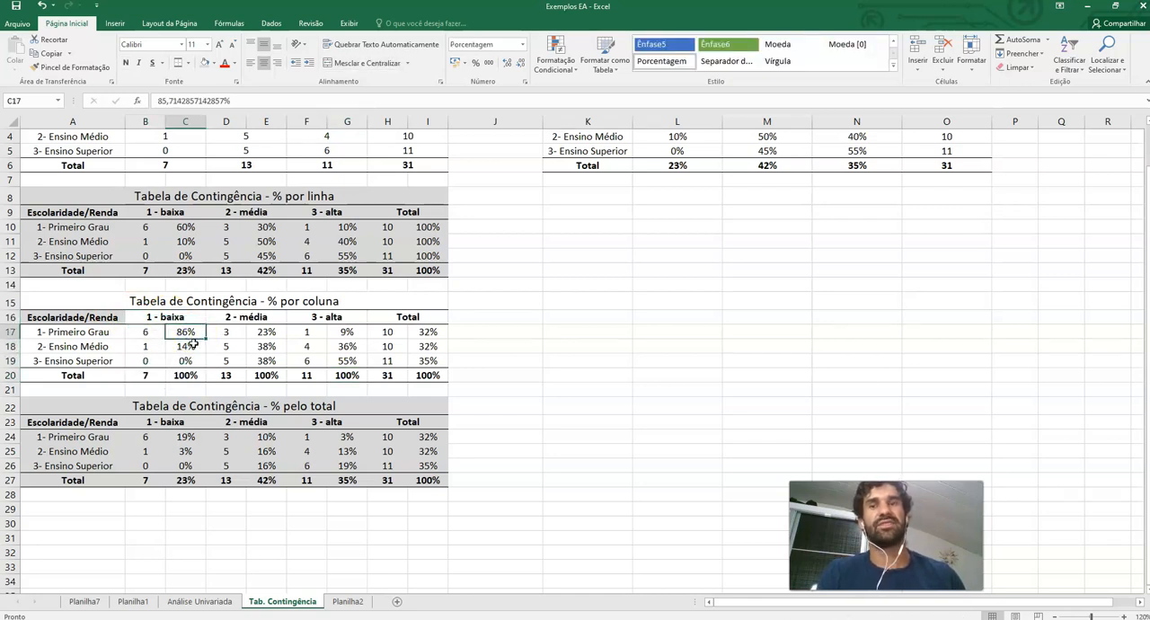
{"action": "left_click", "coordinate": [57, 327]}
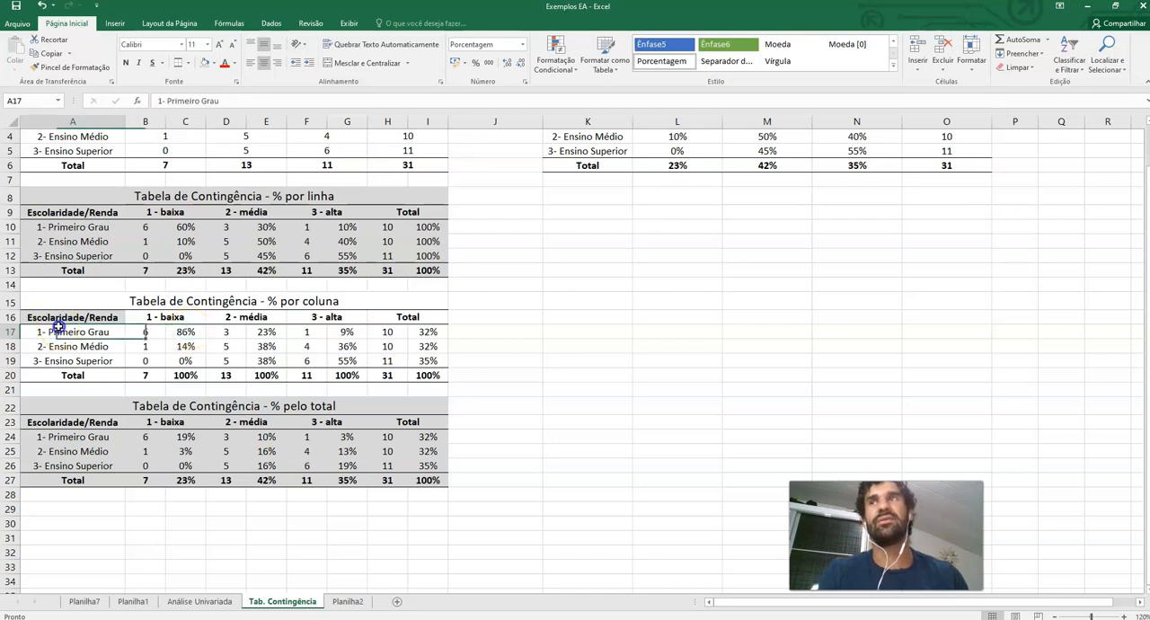
{"action": "left_click", "coordinate": [188, 348]}
{"action": "left_click", "coordinate": [114, 347]}
{"action": "left_click", "coordinate": [186, 360]}
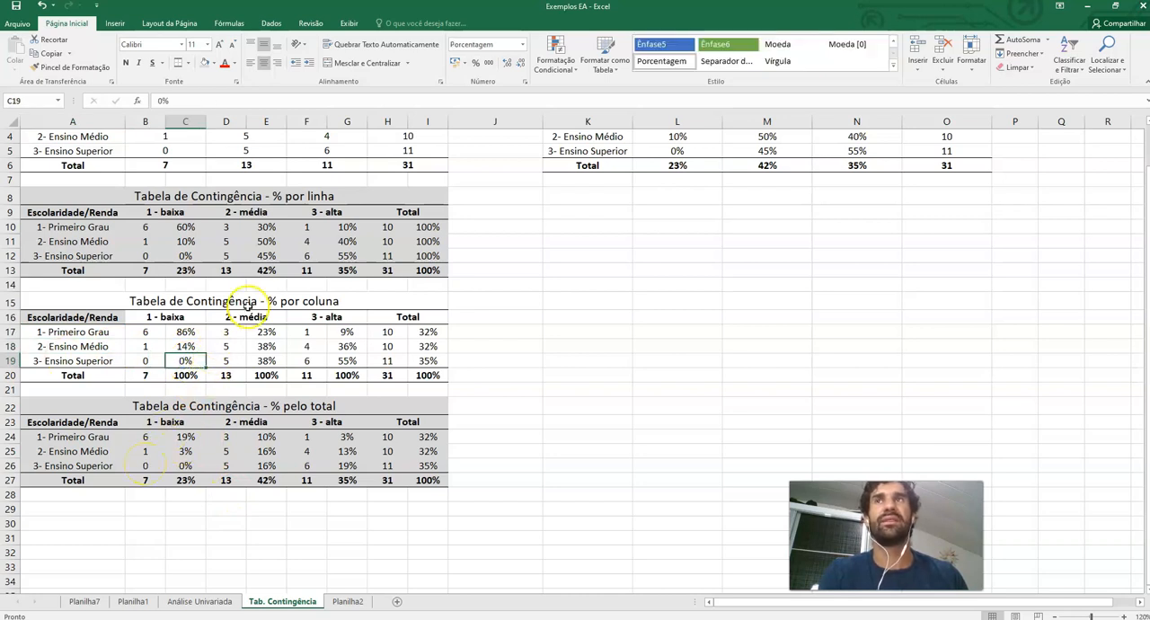
{"action": "left_click", "coordinate": [356, 318]}
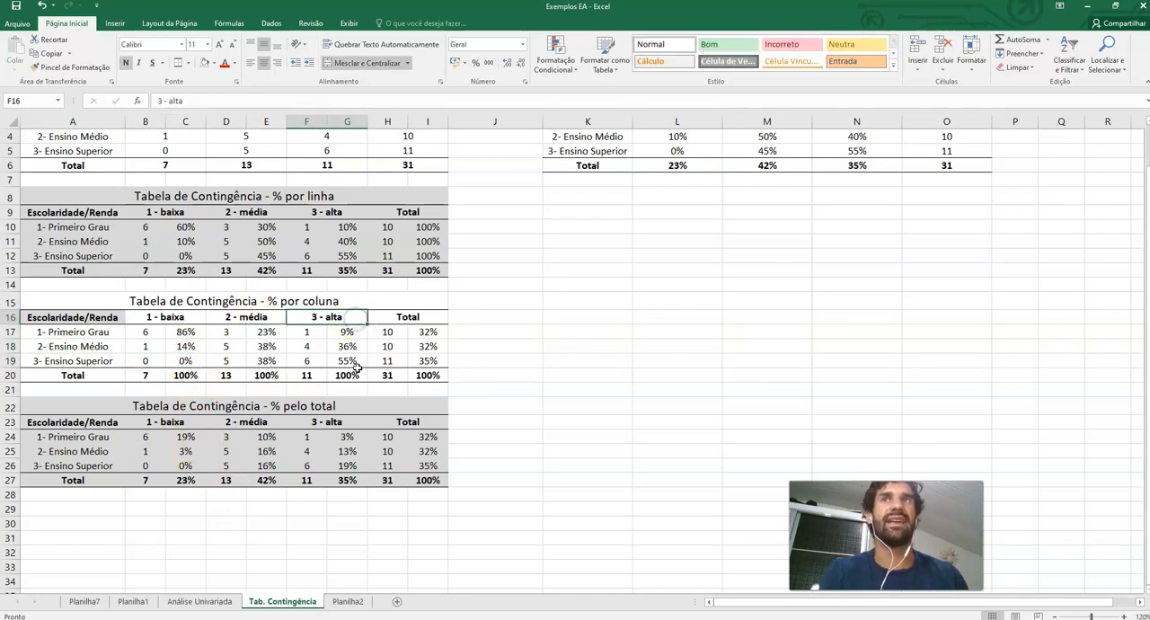
{"action": "left_click", "coordinate": [347, 333]}
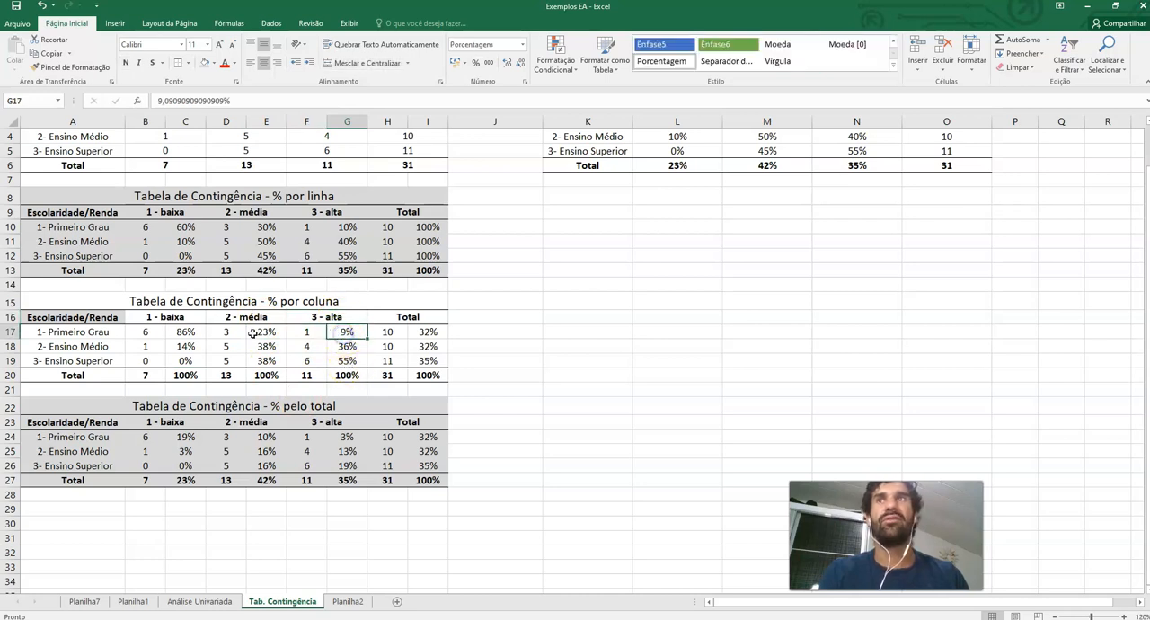
{"action": "left_click", "coordinate": [88, 331]}
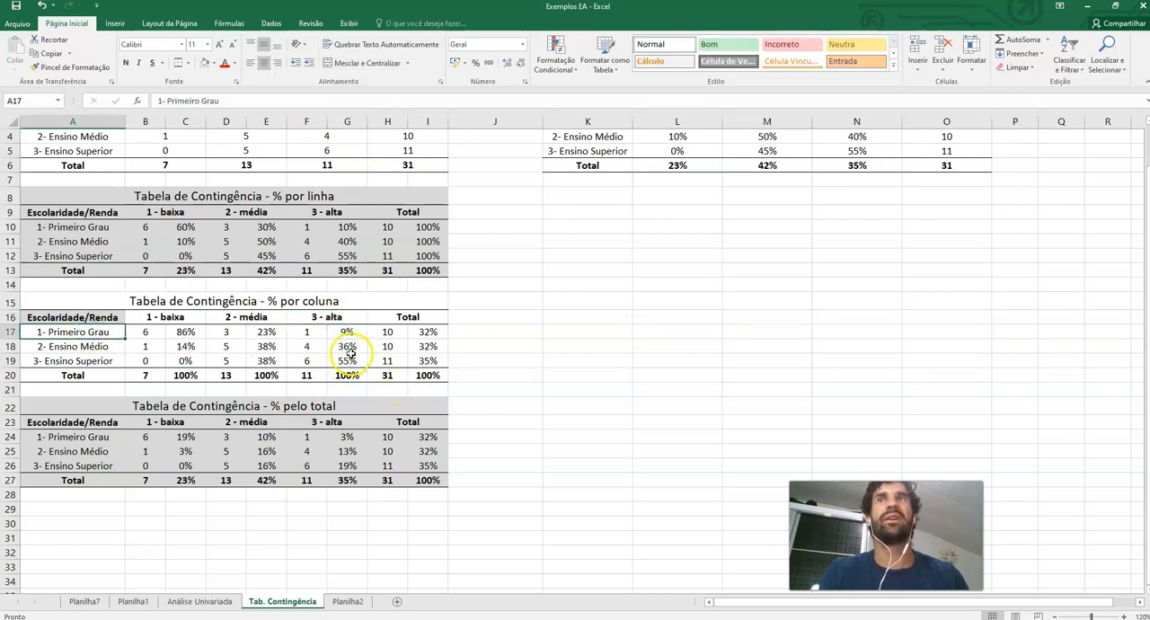
{"action": "left_click", "coordinate": [101, 346]}
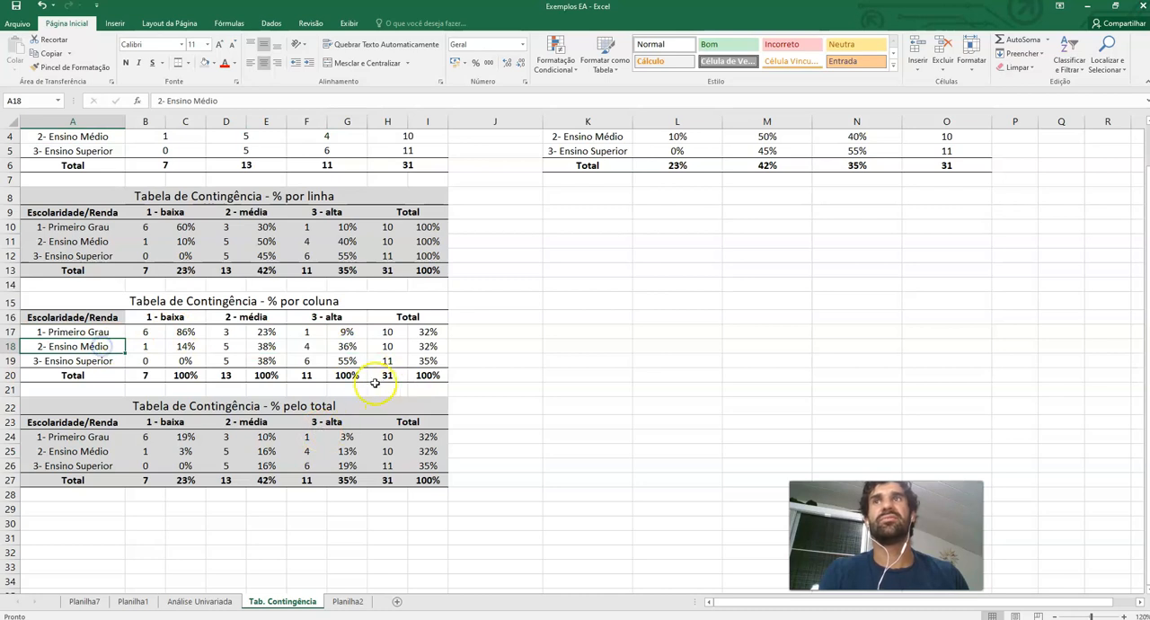
{"action": "left_click", "coordinate": [63, 361]}
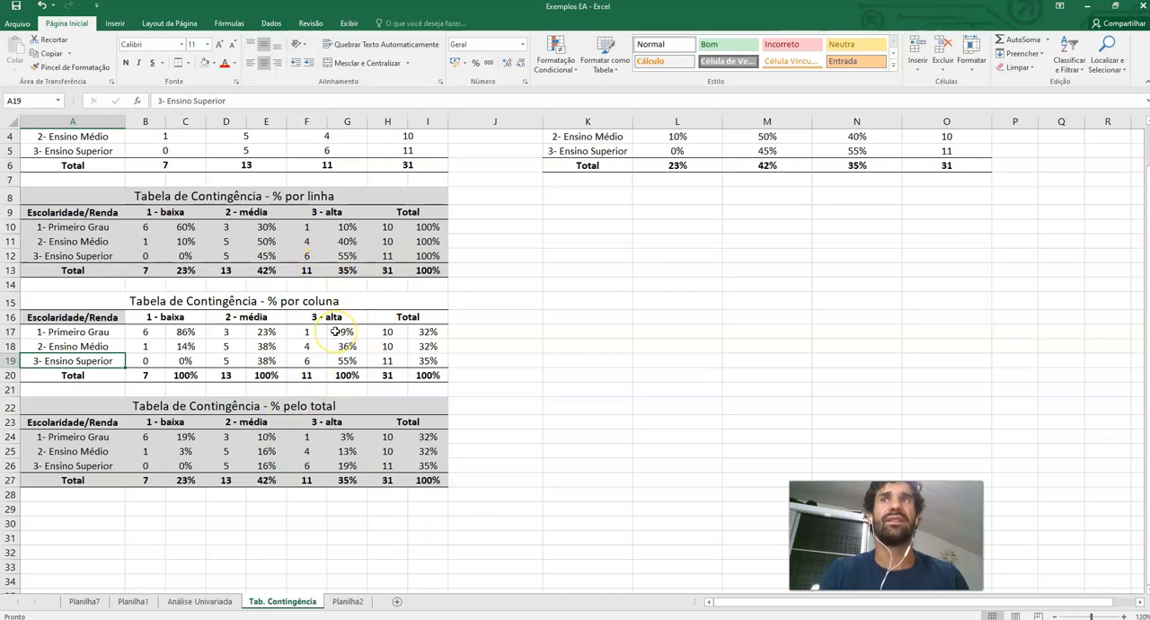
Examine the percentage-of-total contingency table's title, grand total and individual percentage cells
{"action": "scroll", "coordinate": [335, 332], "scroll_direction": "down", "scroll_amount": 2}
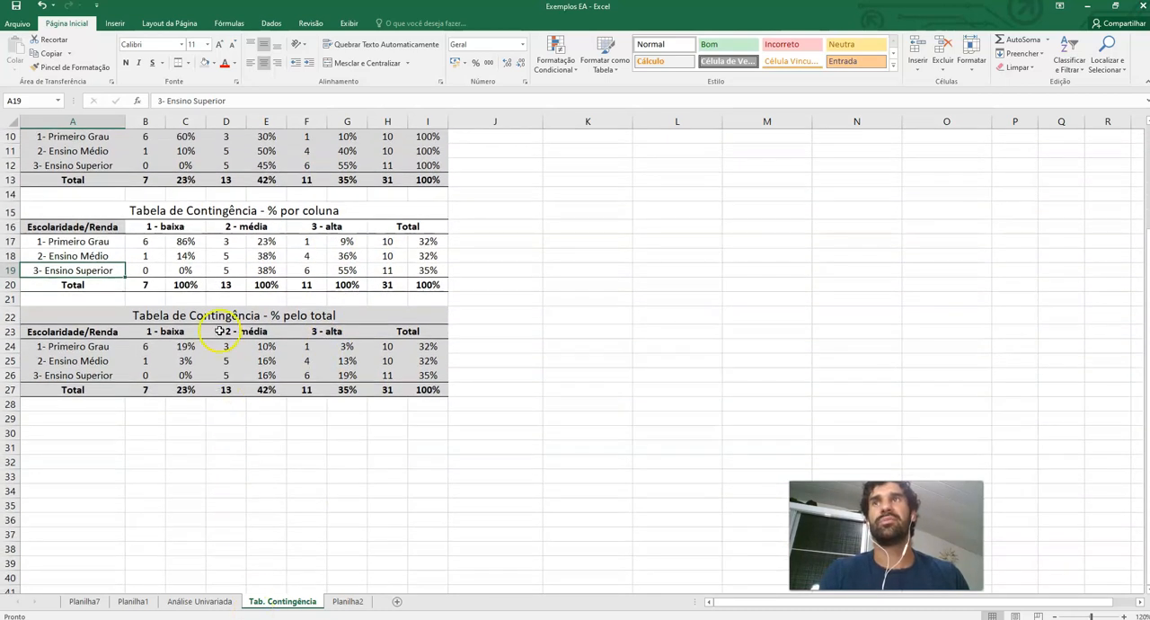
{"action": "left_click", "coordinate": [217, 308]}
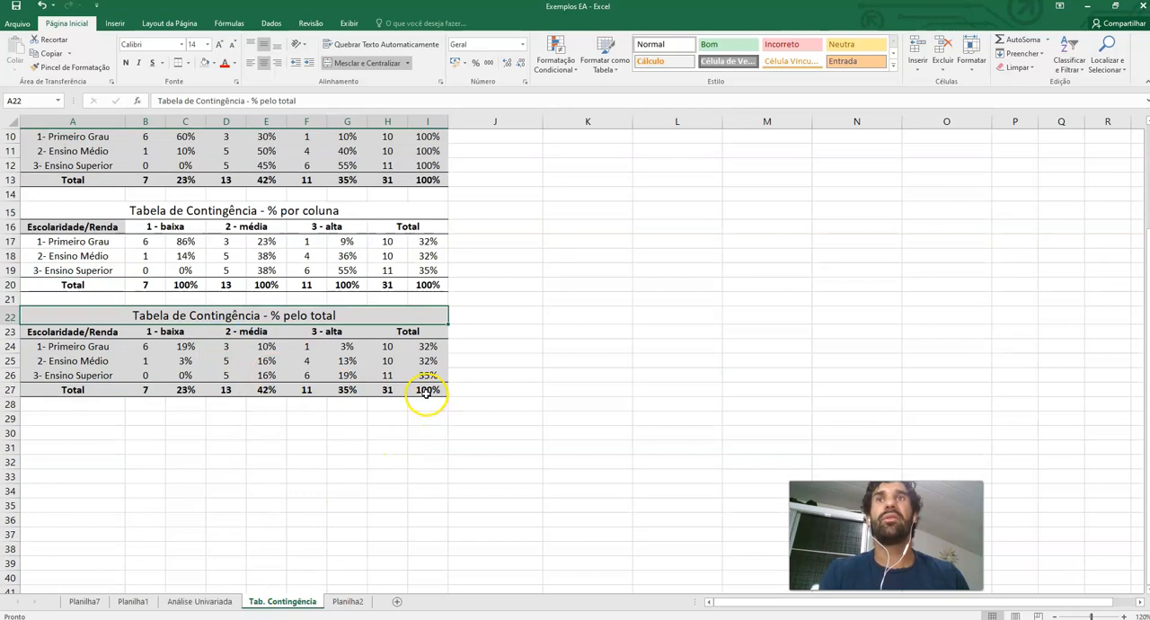
{"action": "left_click", "coordinate": [385, 392]}
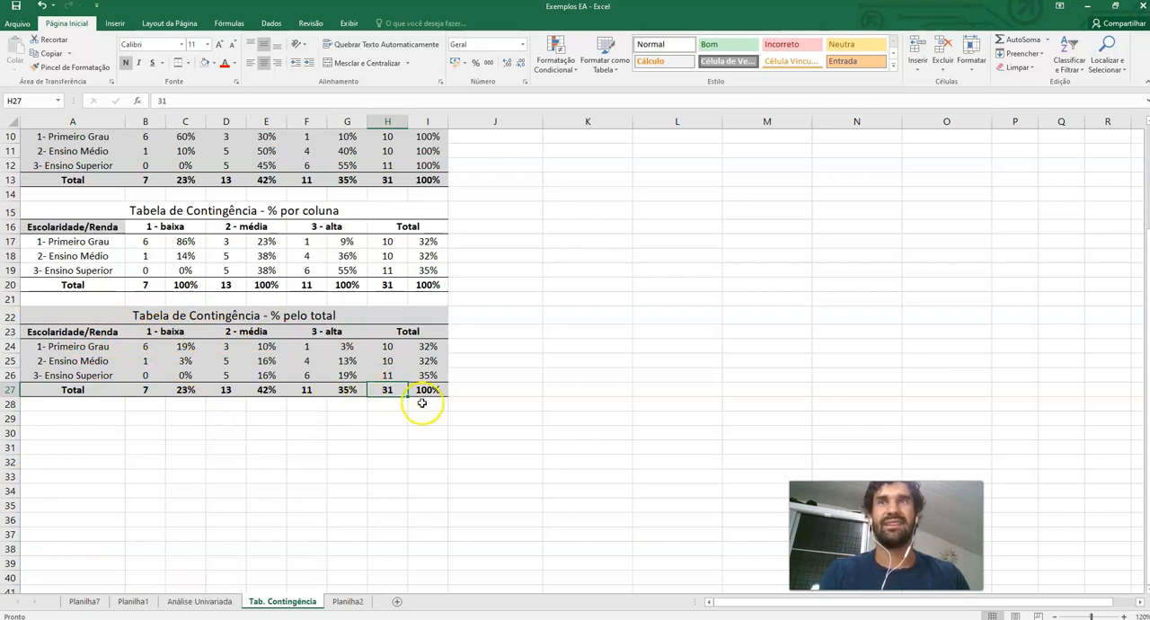
{"action": "left_click", "coordinate": [189, 347]}
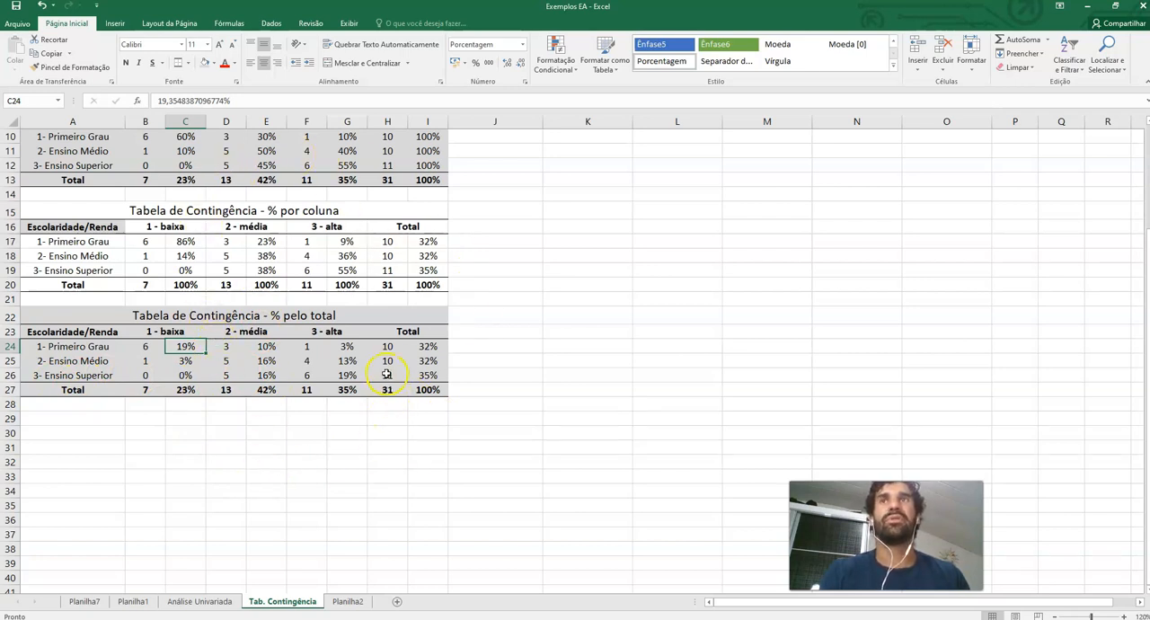
{"action": "scroll", "coordinate": [386, 374], "scroll_direction": "up", "scroll_amount": 2}
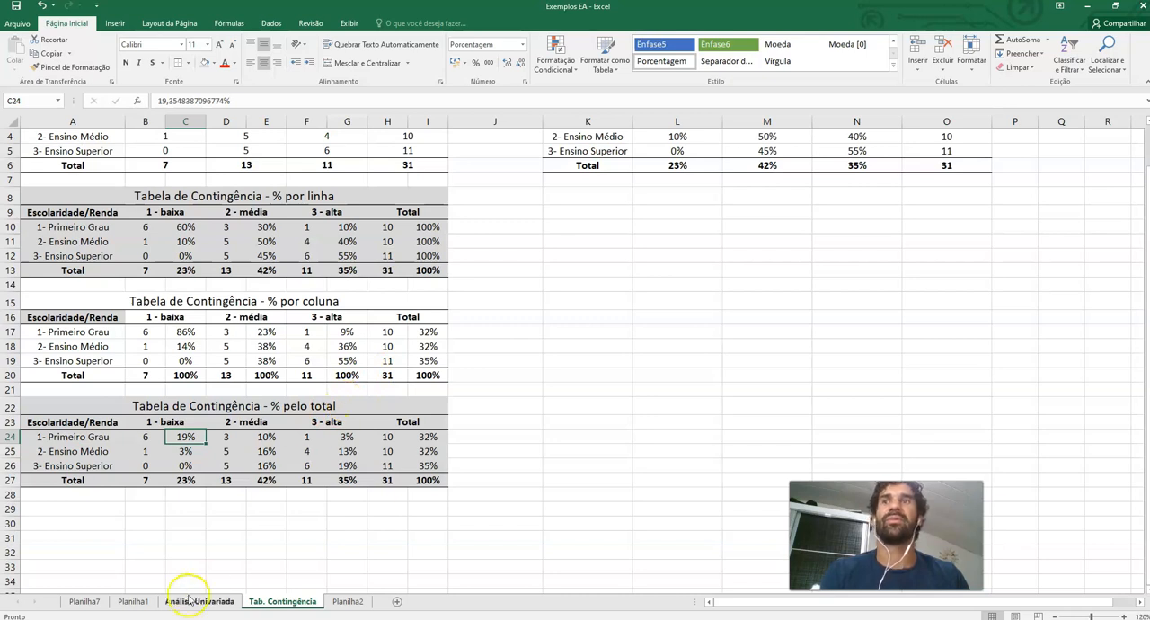
{"action": "left_click", "coordinate": [102, 507]}
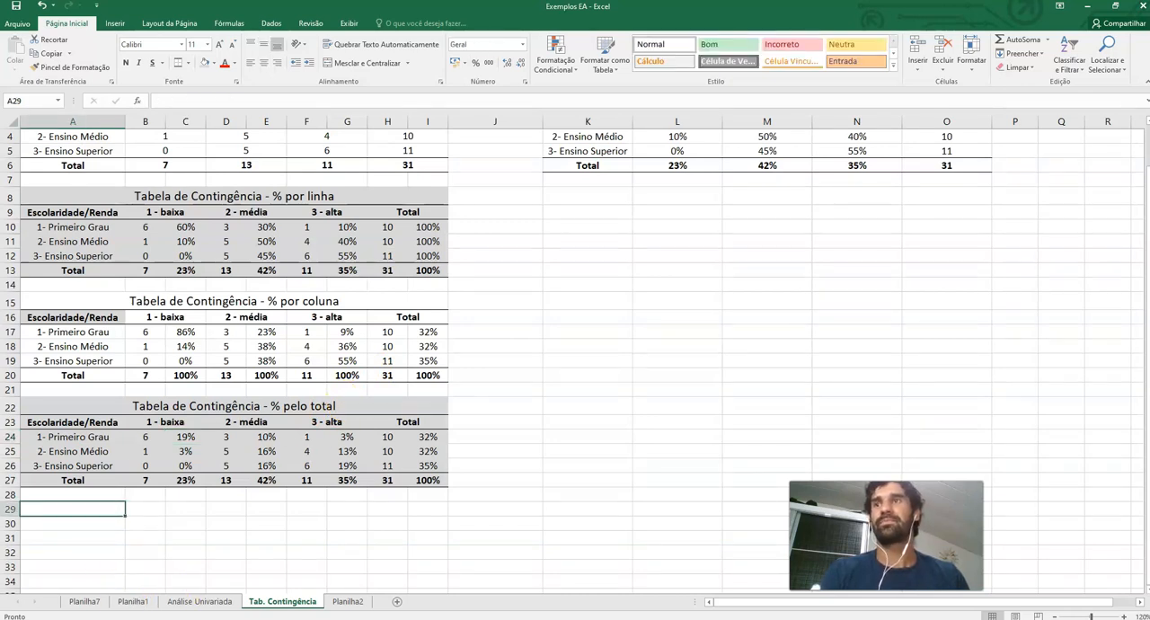